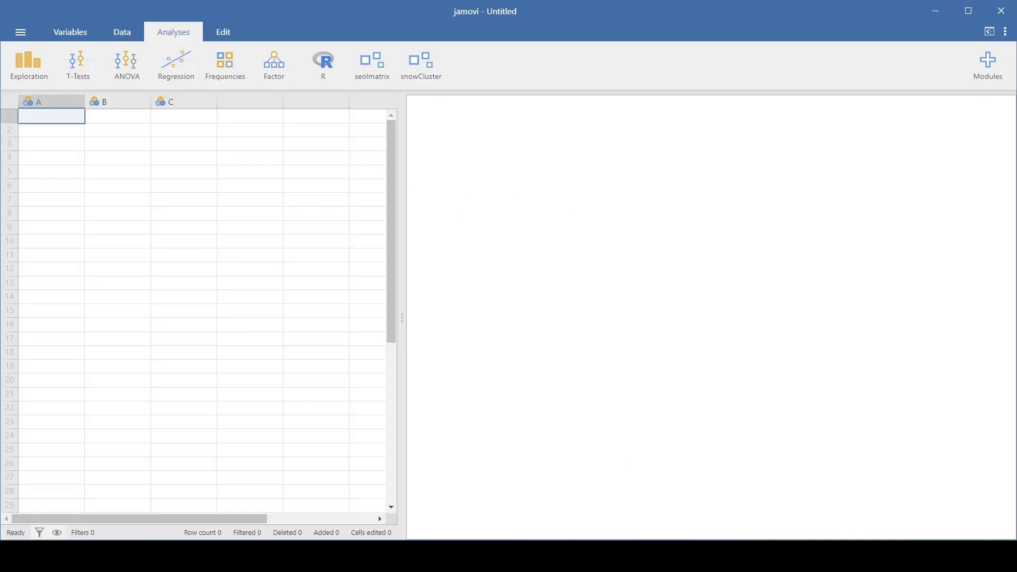
Switch to the FACTOR ANALYSIS document in Word and examine the toothpaste questionnaire example under "What is Factor Analysis?"
mouse_move(715, 555)
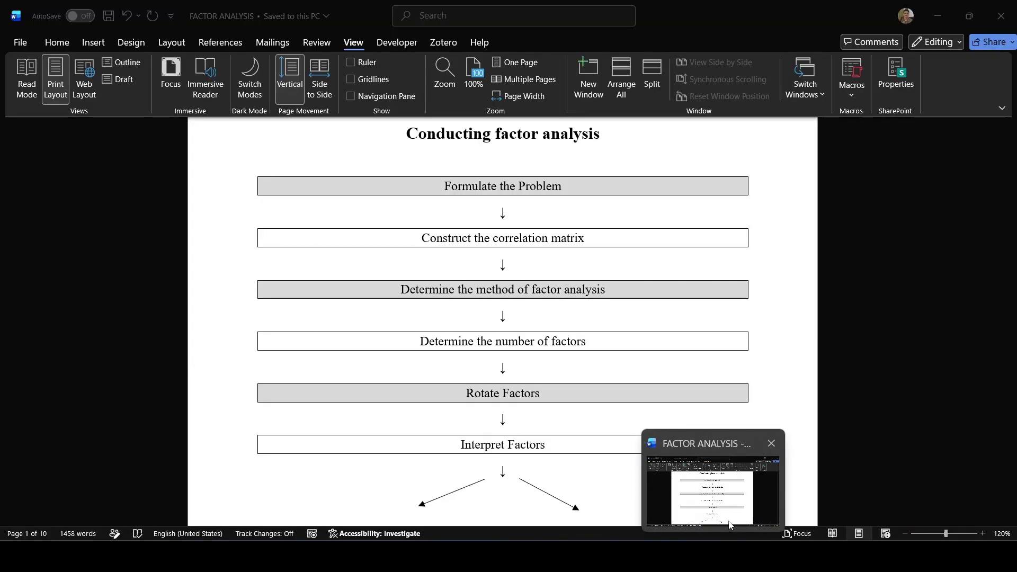
click(728, 525)
scroll(618, 433, up, 20)
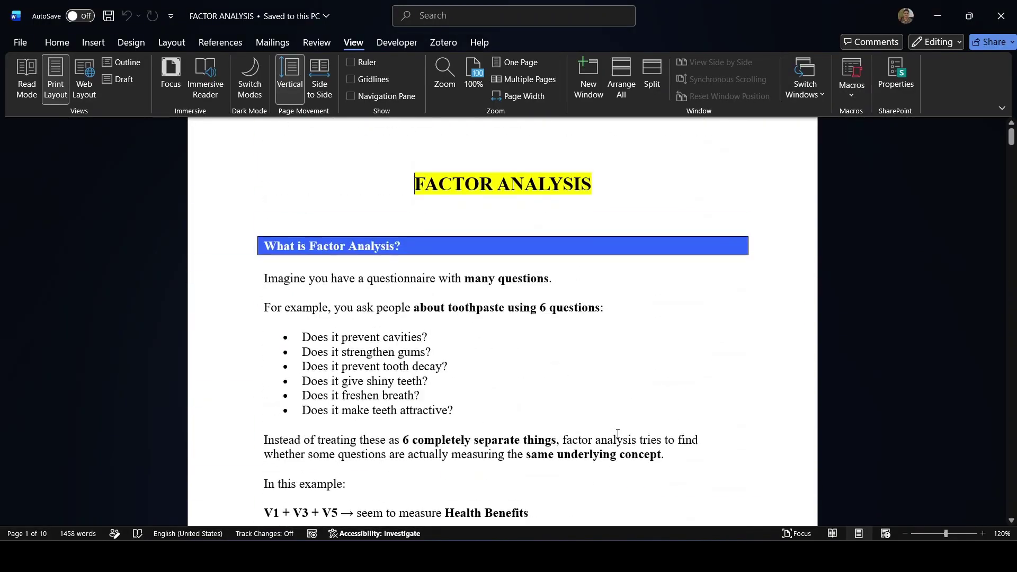
scroll(497, 427, up, 2)
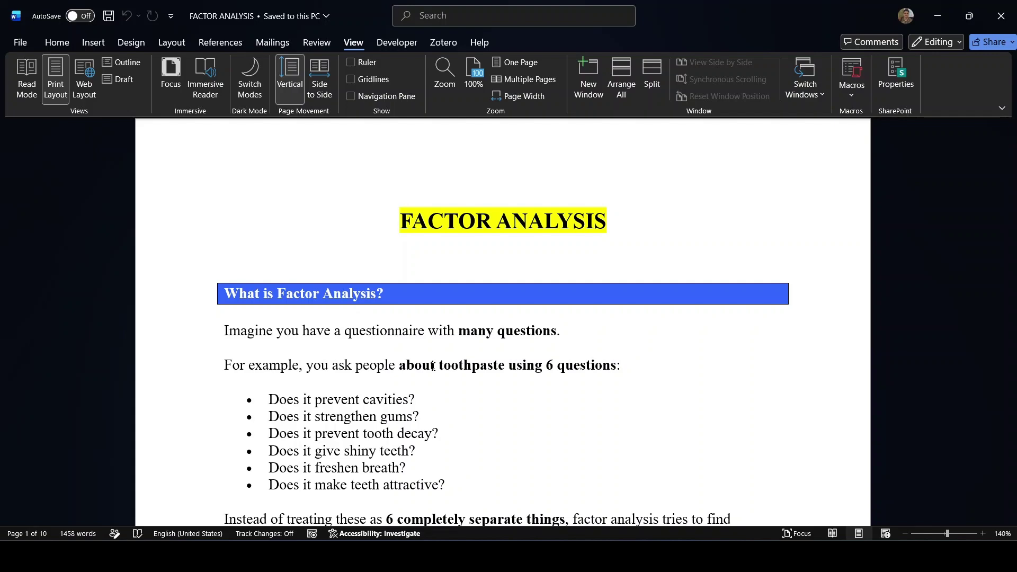
drag(433, 366, 456, 486)
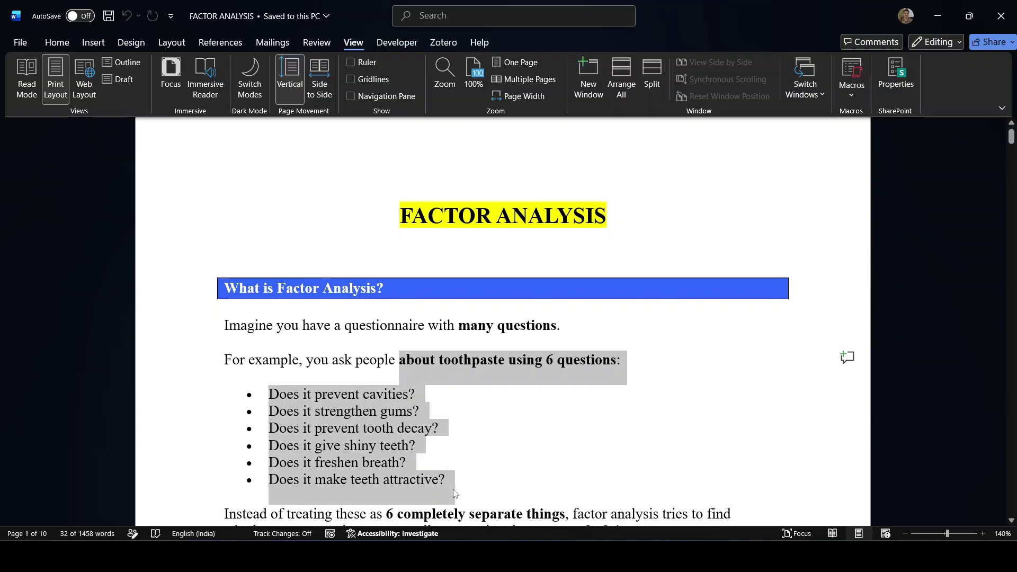
scroll(454, 491, down, 3)
scroll(453, 490, down, 3)
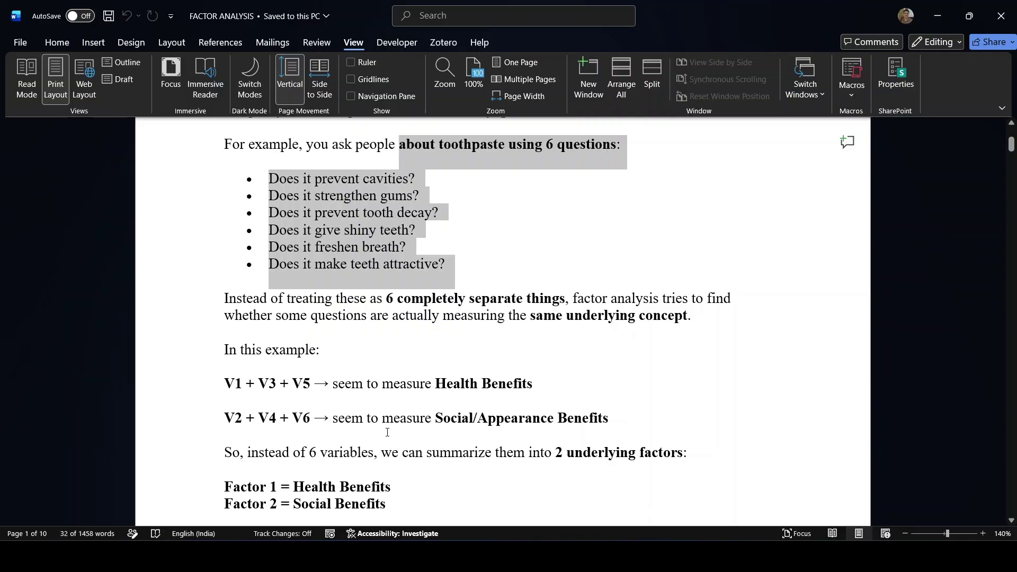
scroll(374, 490, down, 1)
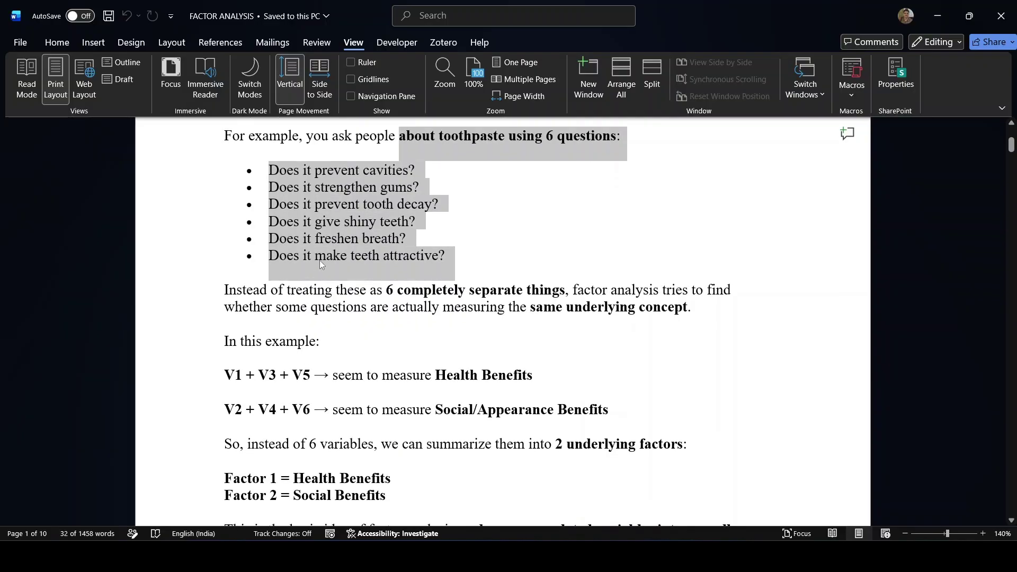
click(315, 218)
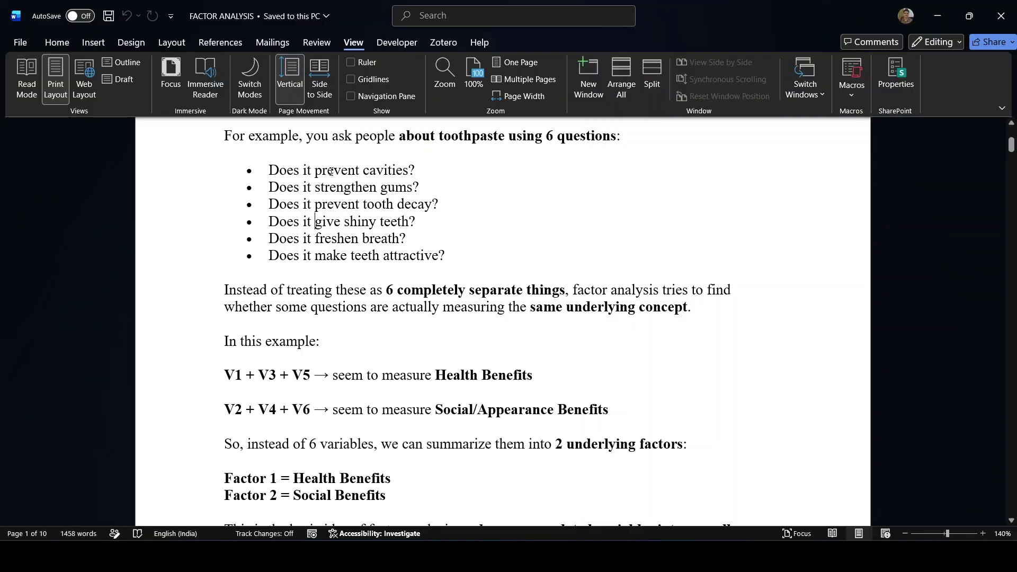
drag(363, 183, 424, 333)
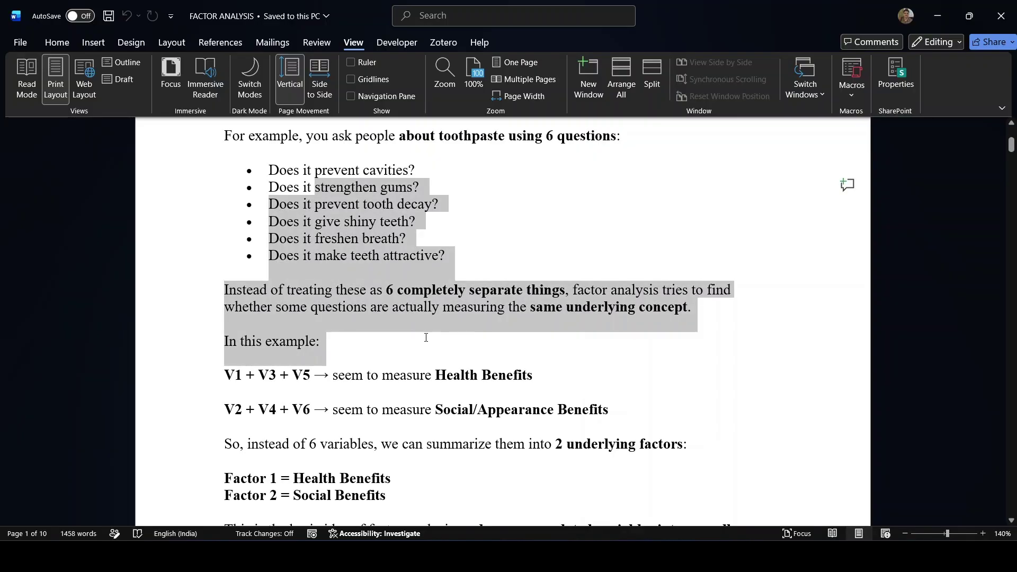
click(405, 359)
drag(371, 196, 415, 349)
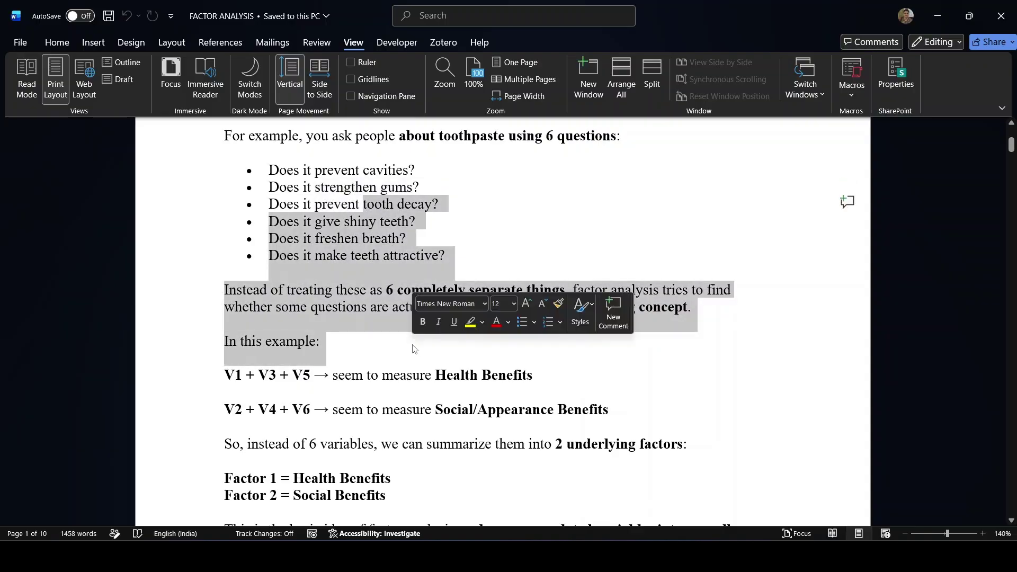
click(414, 349)
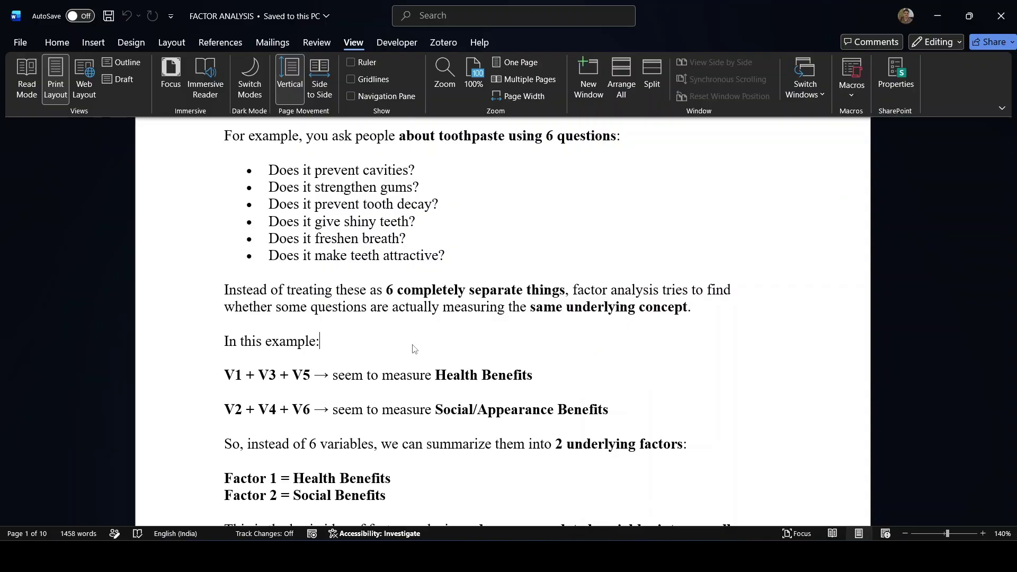
Find the "Formulate the Problem" section further down the document and read its requirements and six toothpaste questions
middle_click(414, 348)
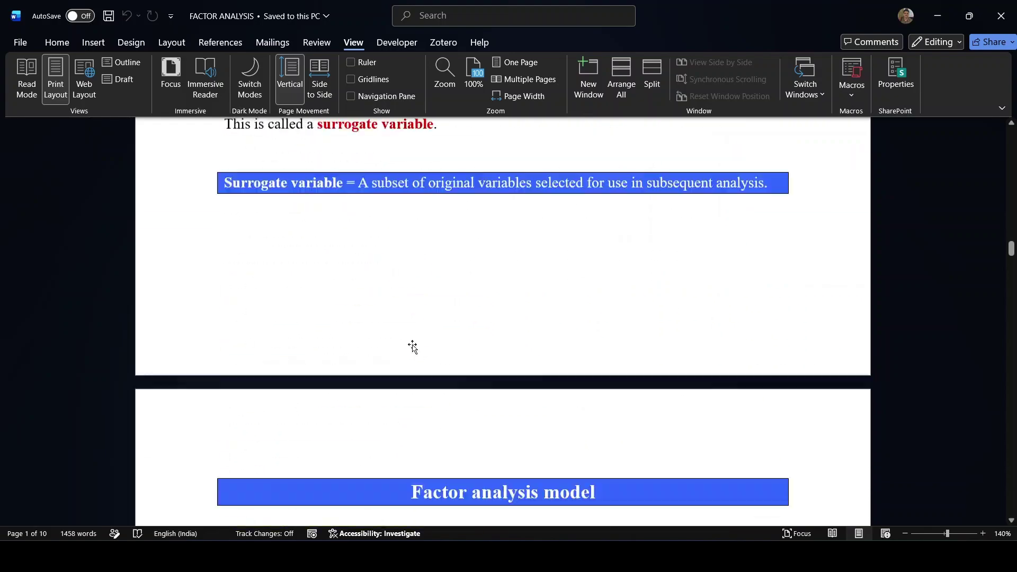
scroll(413, 345, down, 20)
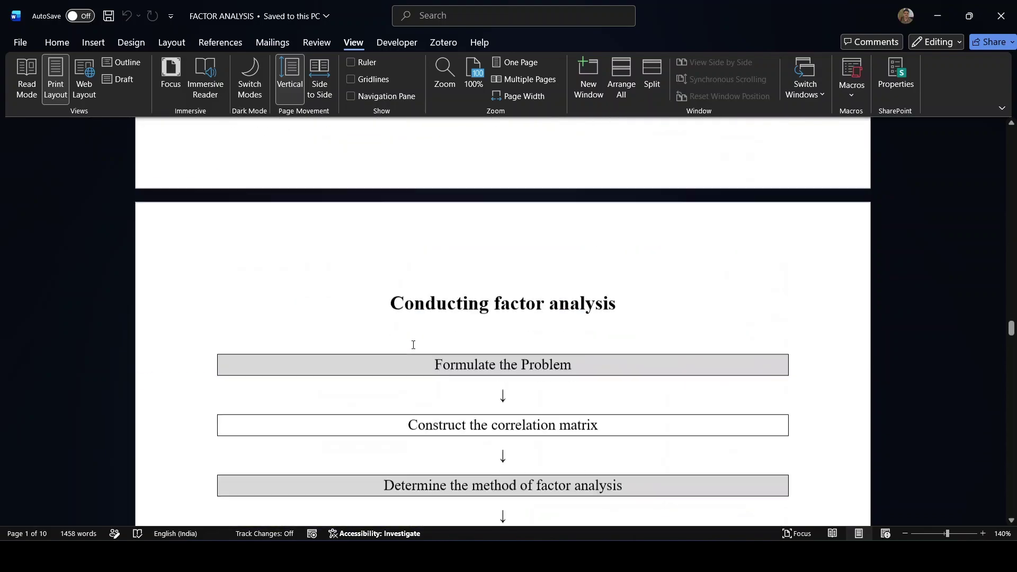
scroll(413, 344, down, 18)
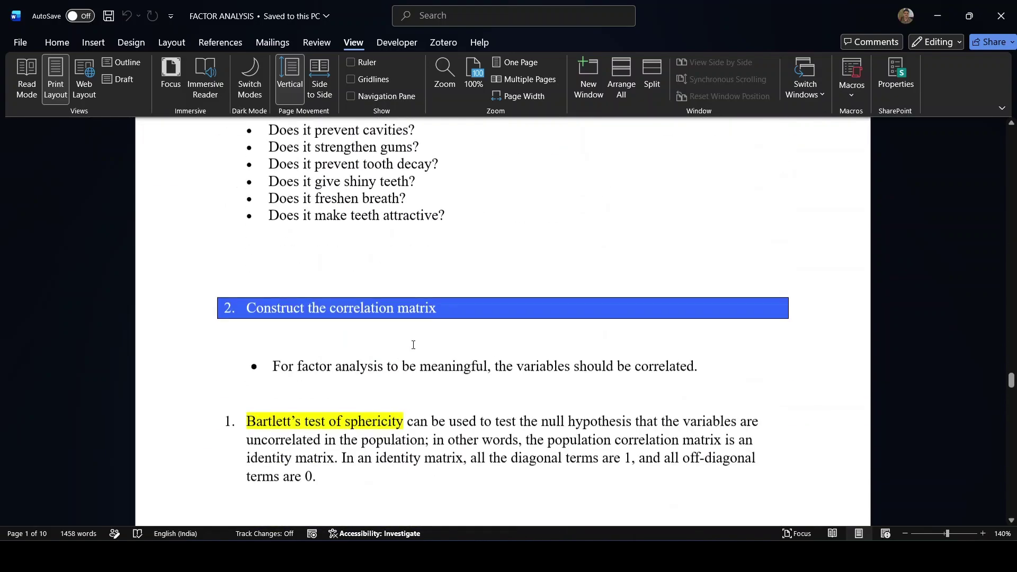
scroll(414, 345, down, 5)
scroll(414, 345, up, 10)
scroll(414, 345, down, 3)
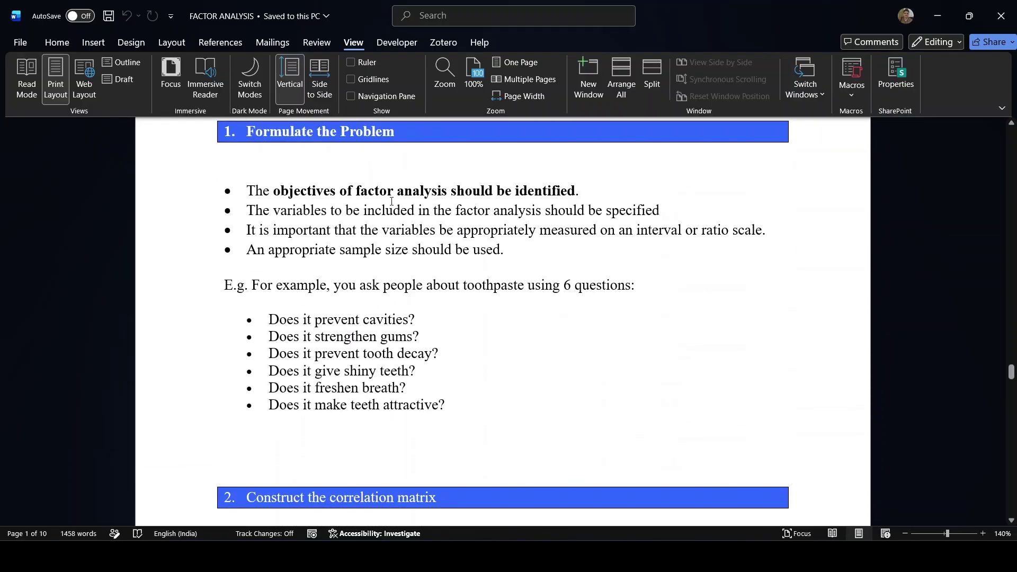
drag(392, 202, 473, 420)
click(473, 422)
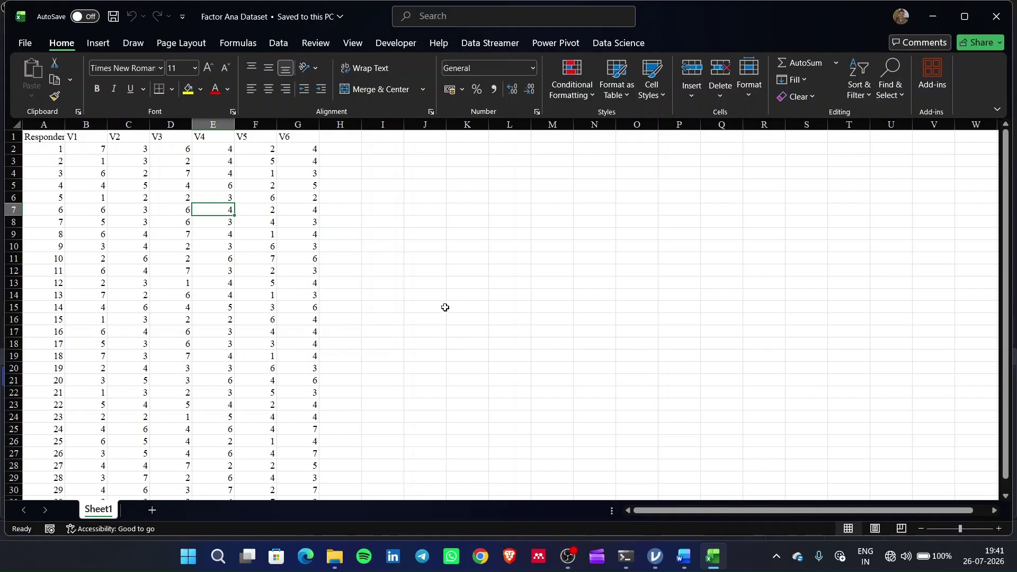
Switch to the Factor Ana Dataset workbook in Excel and widen column A to fit the Respondent header
scroll(404, 288, left, 1)
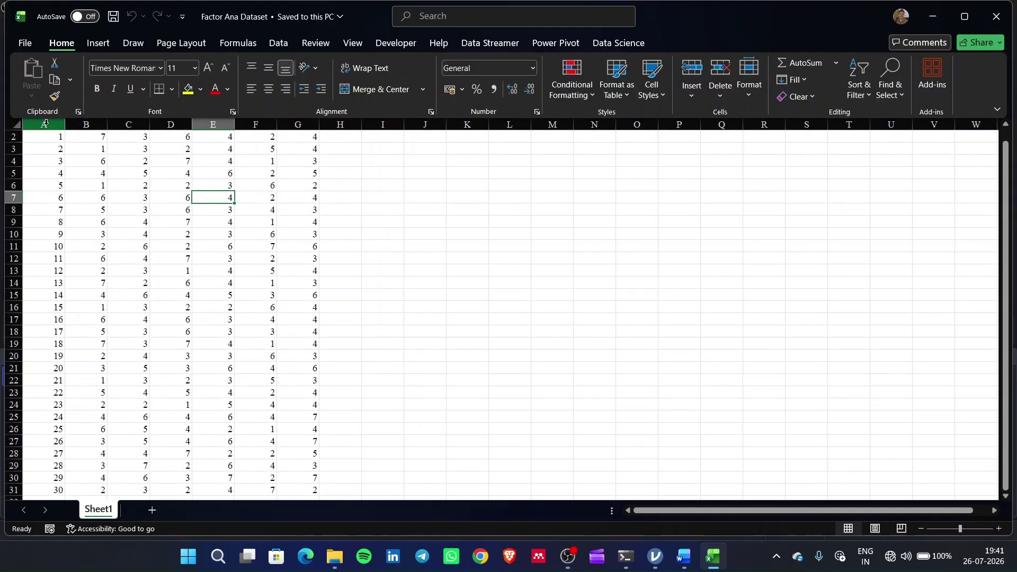
scroll(118, 189, up, 1)
drag(64, 126, 83, 127)
Examine the respondent rows and the V1 responses in the dataset, from the header row down to the last respondent
scroll(201, 340, down, 2)
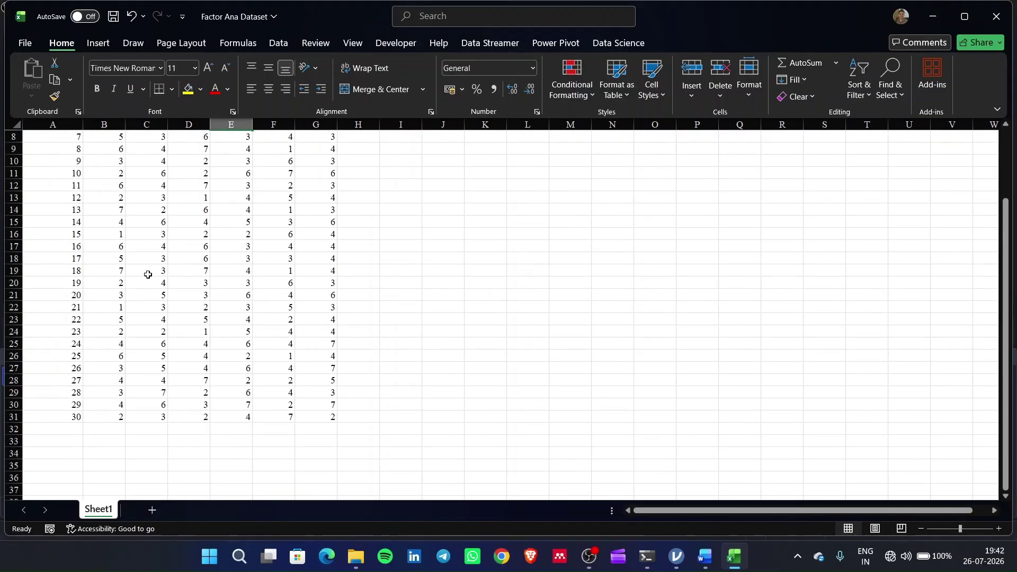
scroll(140, 282, up, 1)
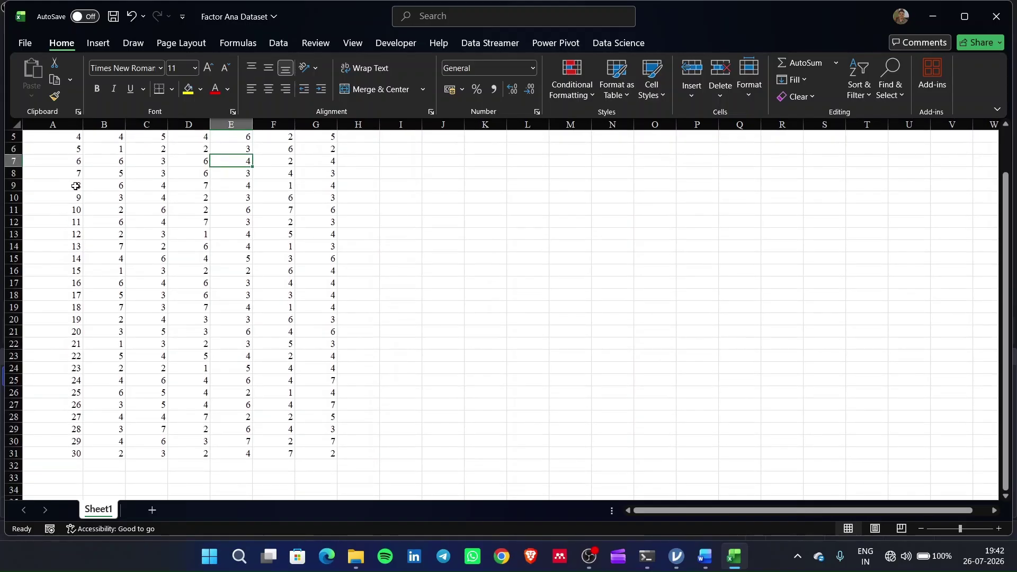
scroll(75, 186, up, 2)
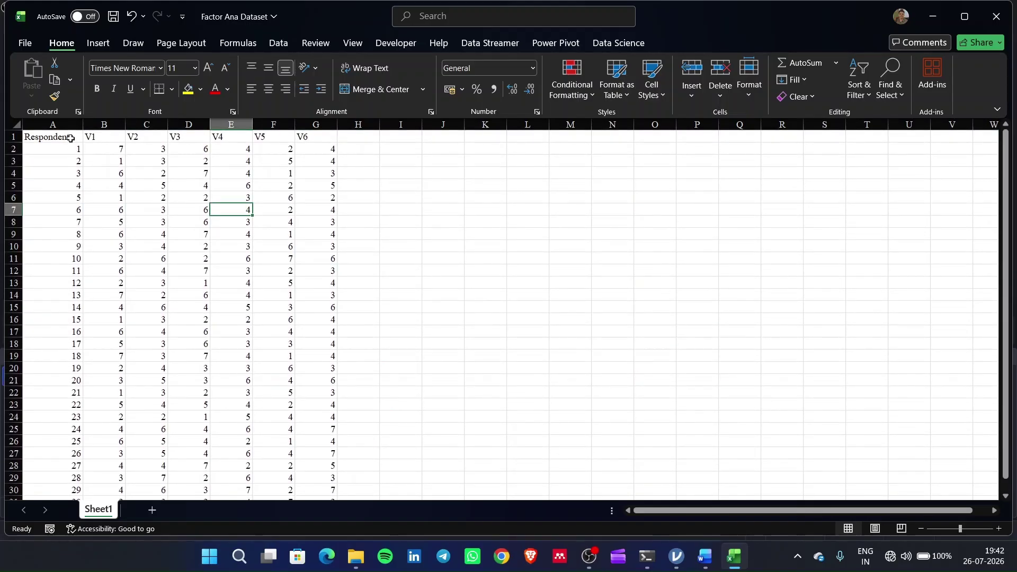
drag(73, 150, 87, 415)
scroll(219, 339, up, 1)
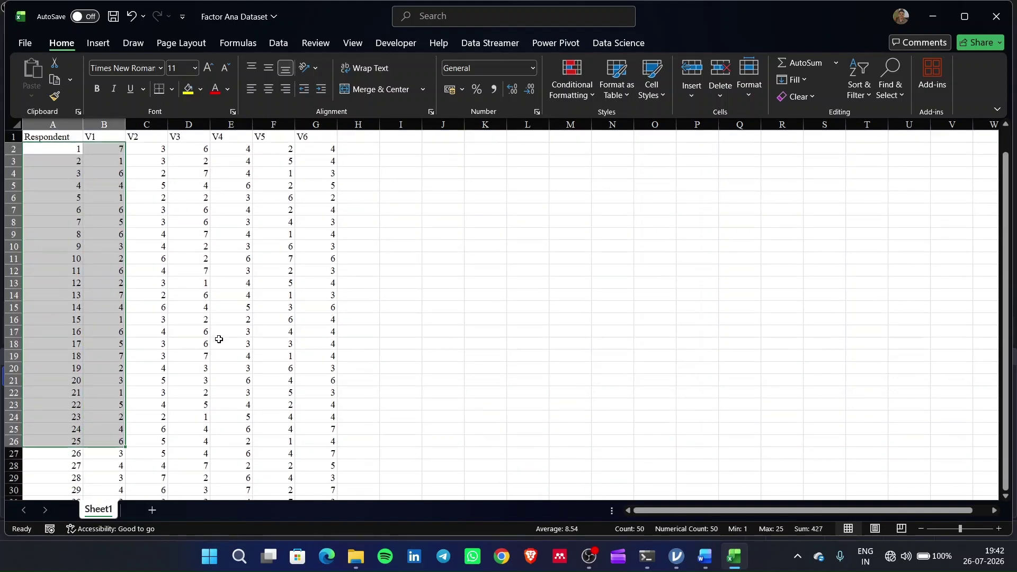
click(98, 136)
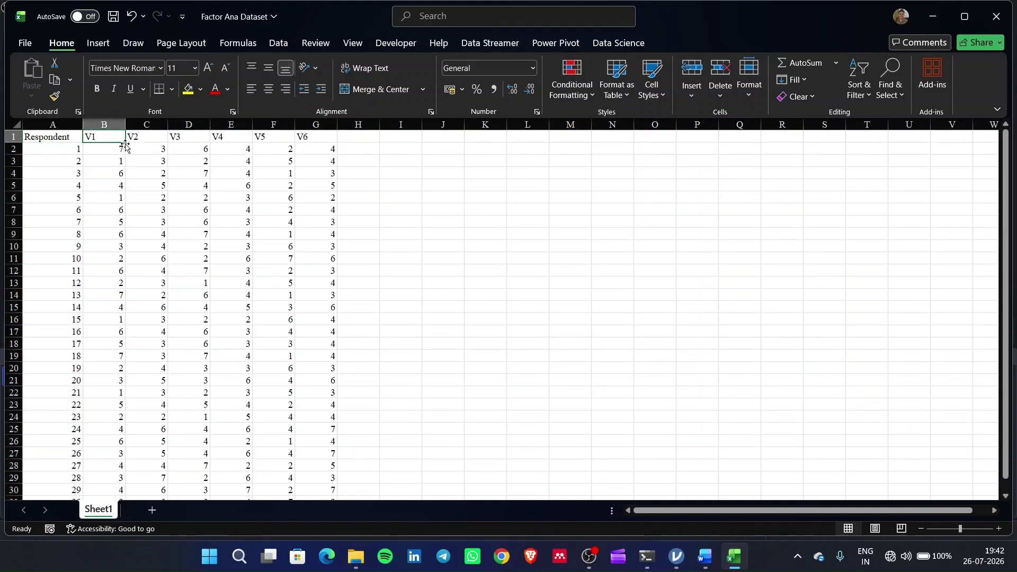
click(100, 148)
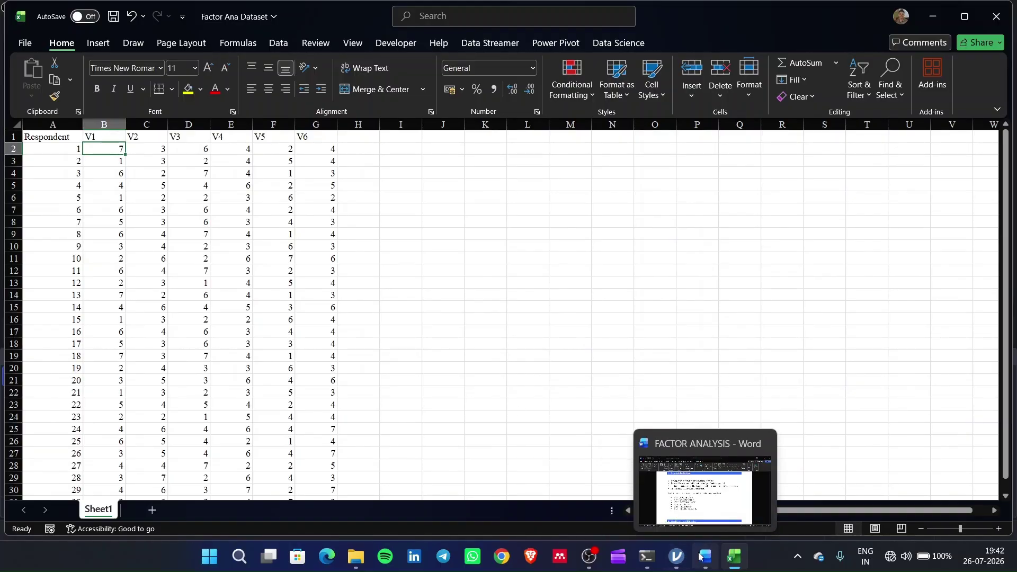
Return to the Word document and compare its six toothpaste questions with the variables in the Excel dataset
click(679, 556)
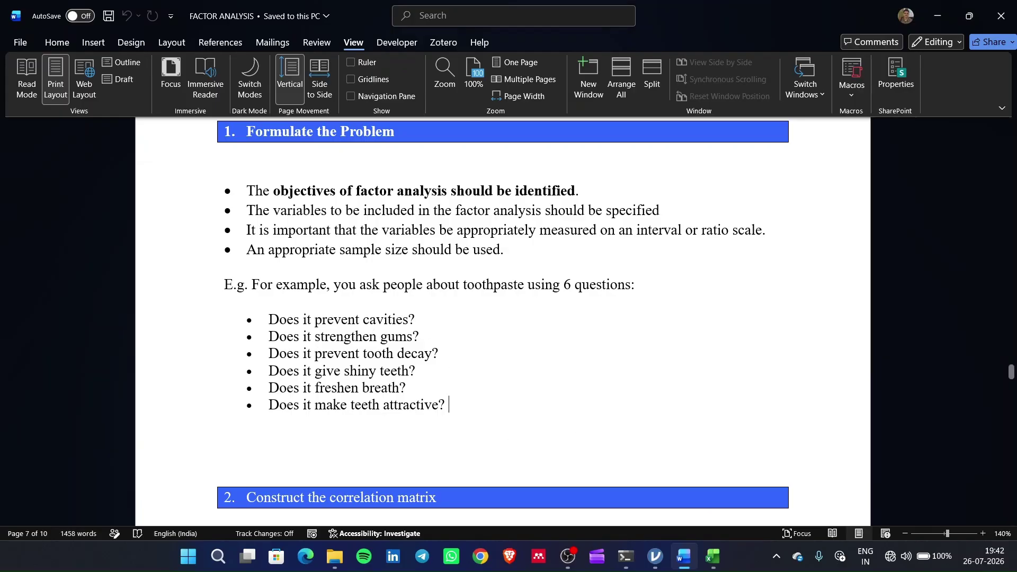
click(713, 556)
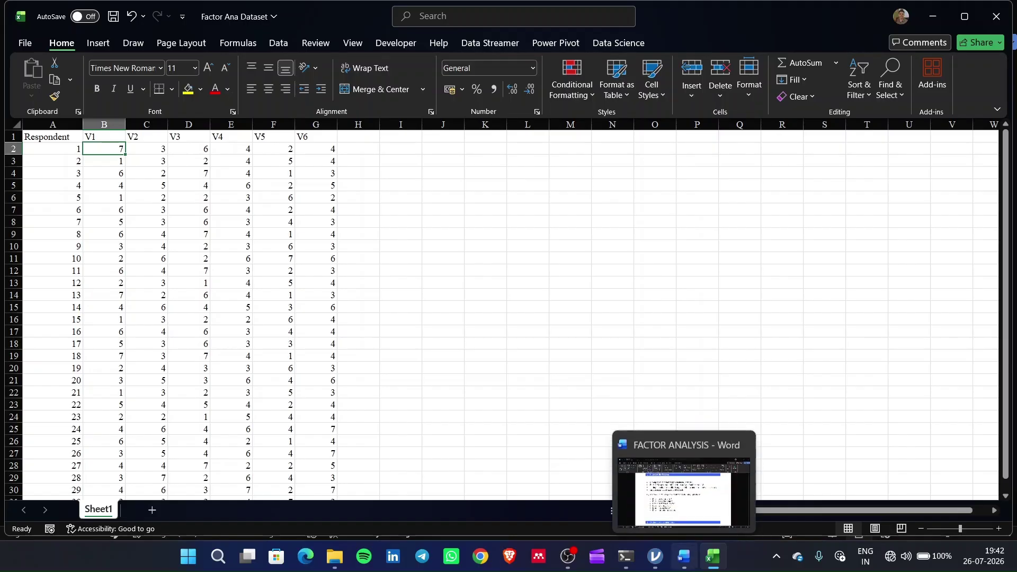
click(683, 556)
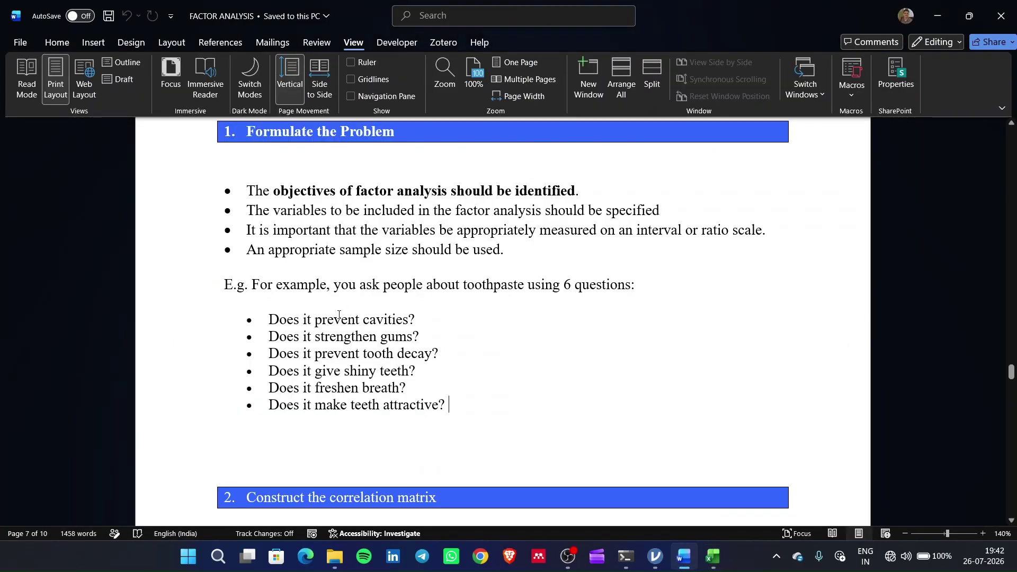
drag(339, 315, 446, 406)
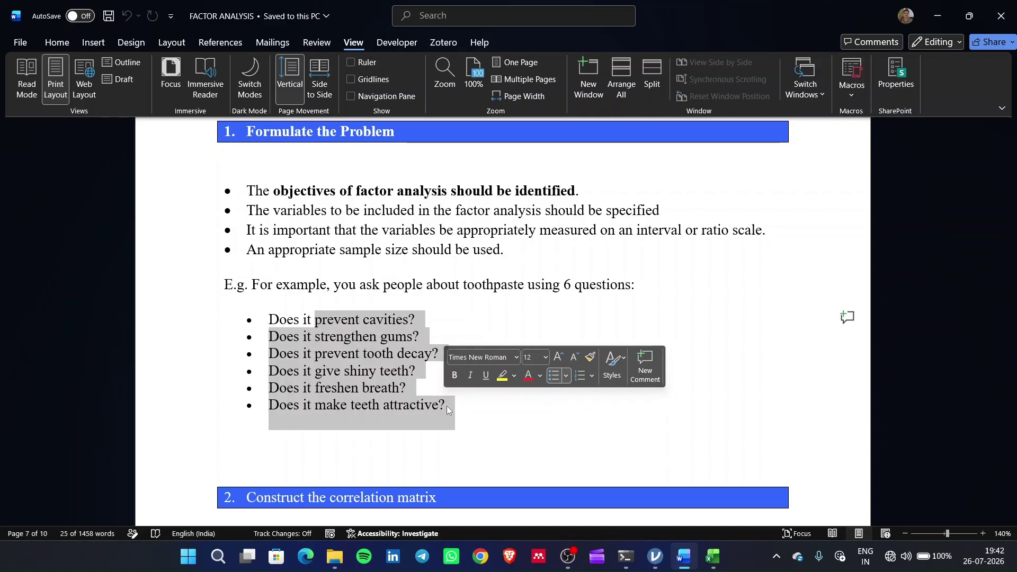
click(446, 406)
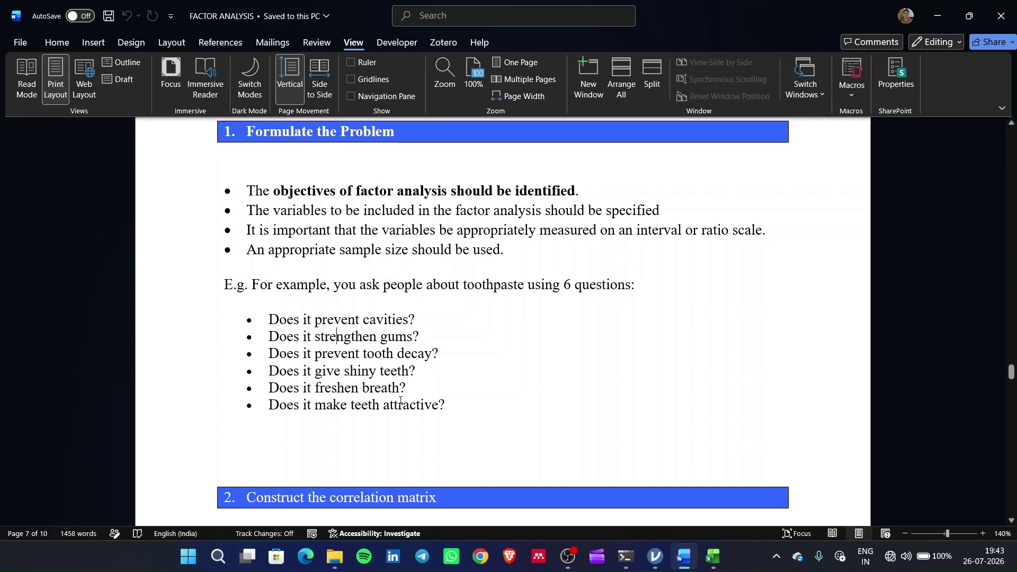
shift+click(423, 417)
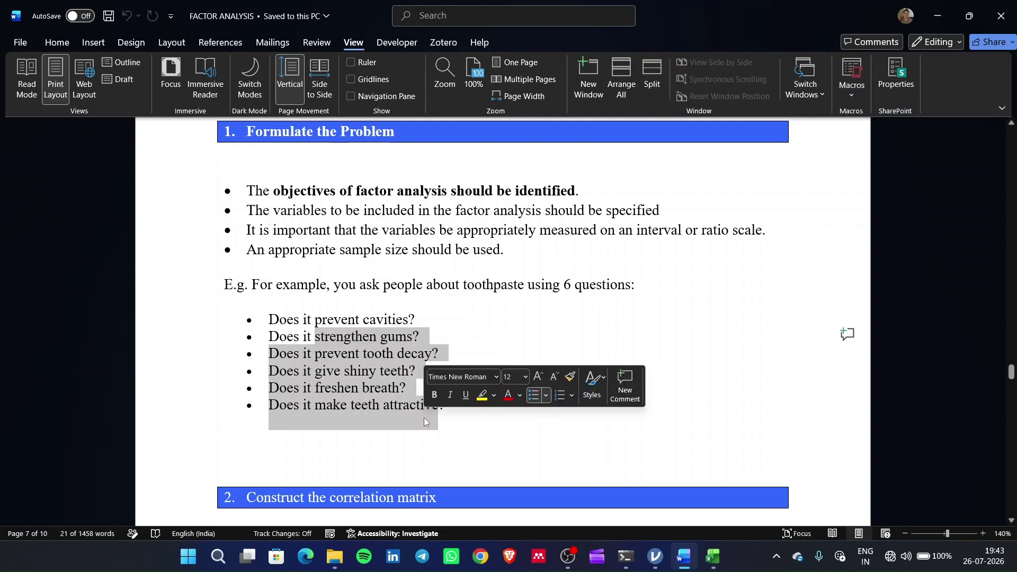
Switch back to the Excel dataset and look over the full block of responses from Respondent through V6
click(712, 565)
click(156, 227)
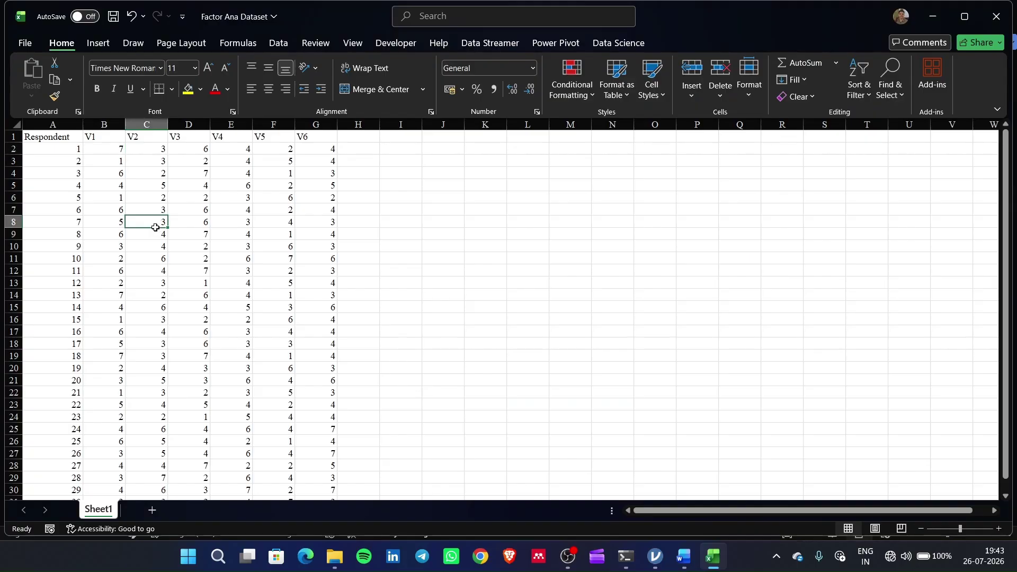
mouse_move(65, 137)
mouse_down()
mouse_move(340, 450)
mouse_move(311, 417)
mouse_move(325, 495)
mouse_move(325, 428)
mouse_move(332, 443)
mouse_up()
scroll(331, 443, up, 2)
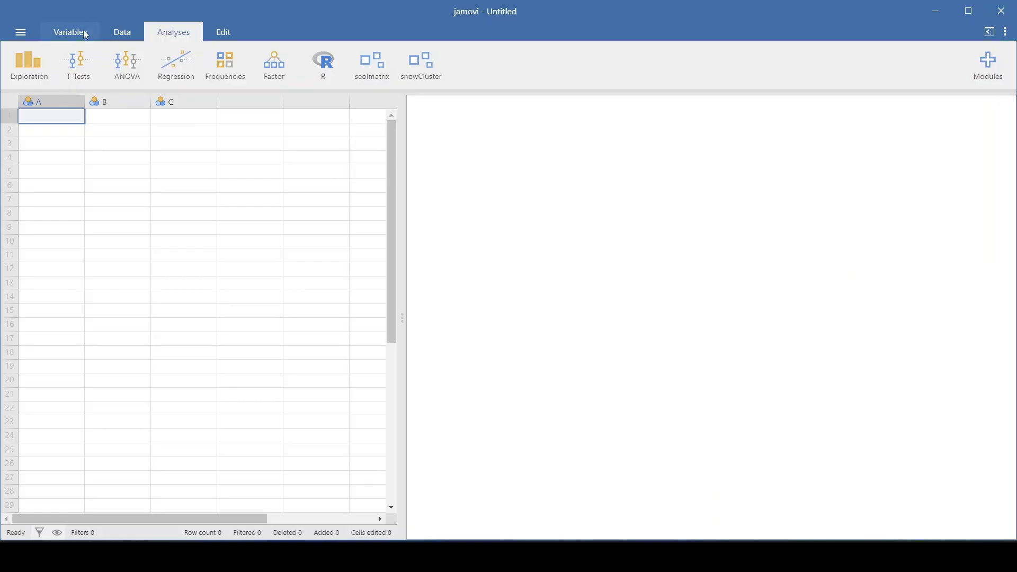
Switch to jamovi and import the Factor Ana Dataset Excel file from the Downloads folder using Special Import
click(24, 33)
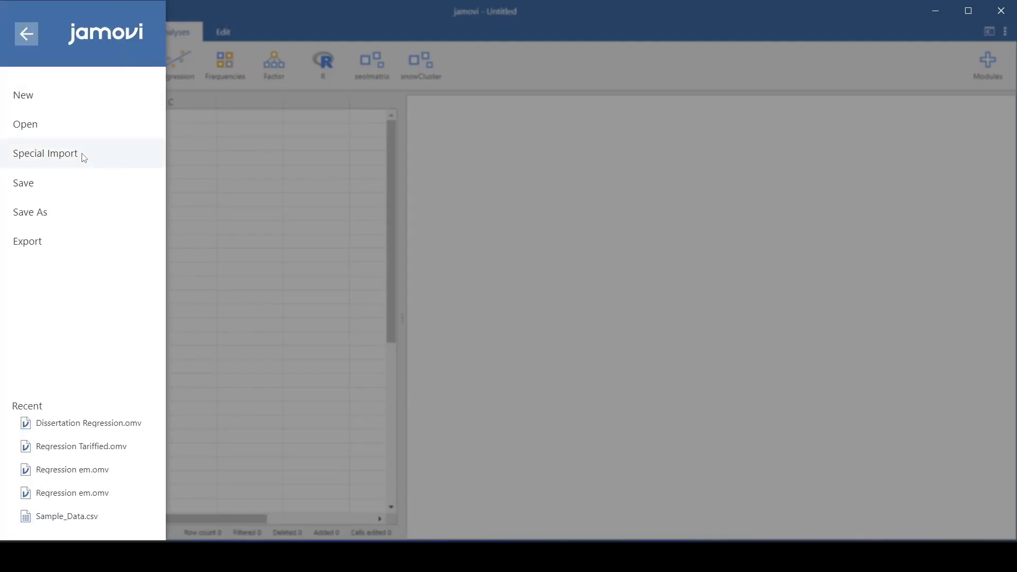
click(83, 158)
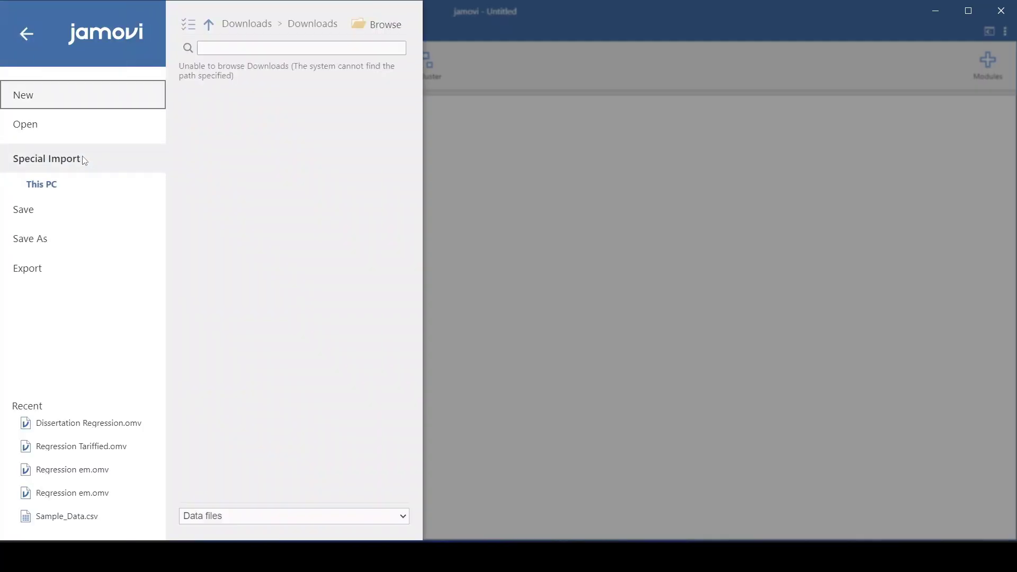
click(452, 26)
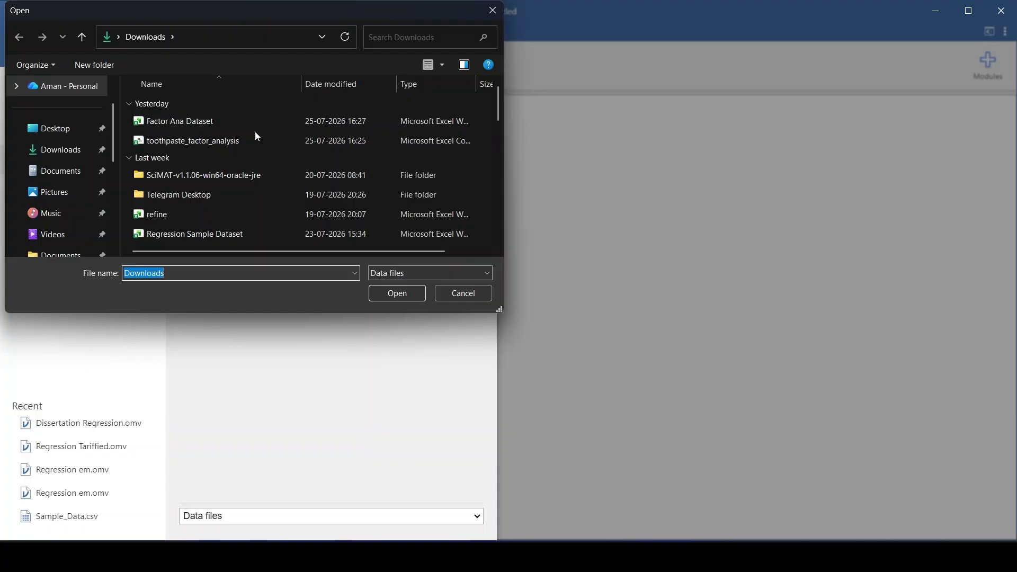
click(201, 126)
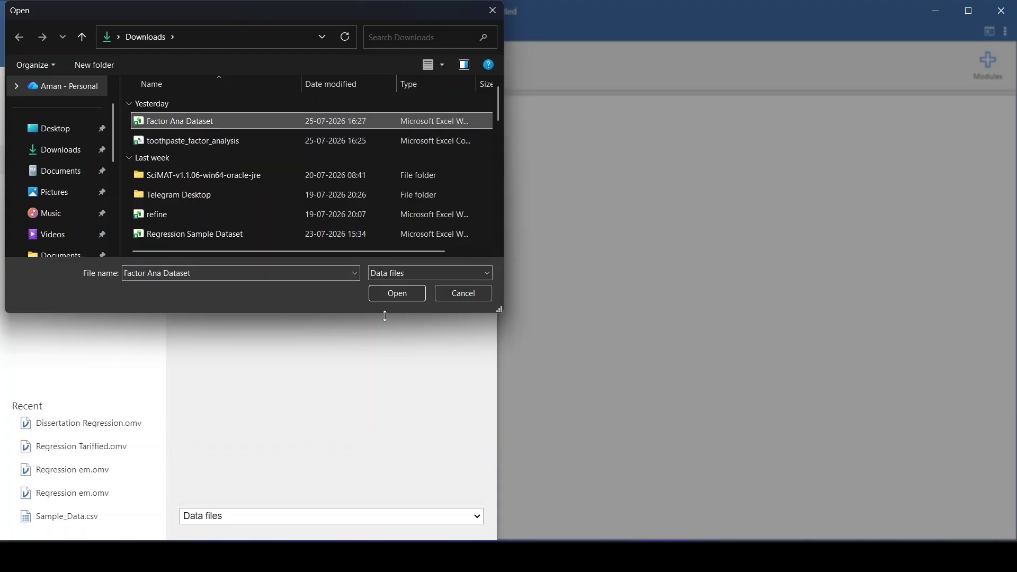
click(400, 299)
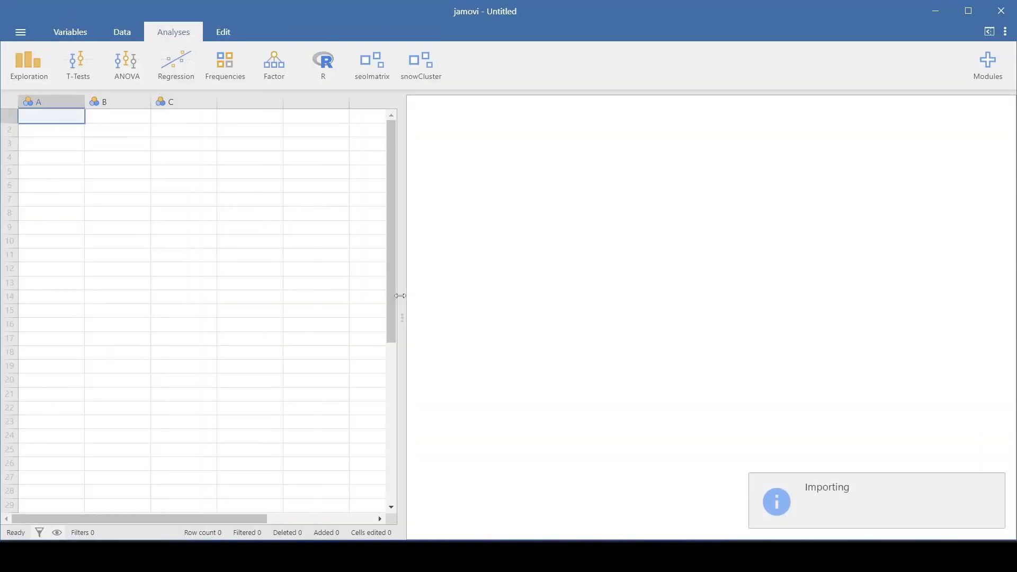
Look over the imported dataset's columns in jamovi, from the empty columns A to C through Respondent and V1 to V6
scroll(259, 265, right, 5)
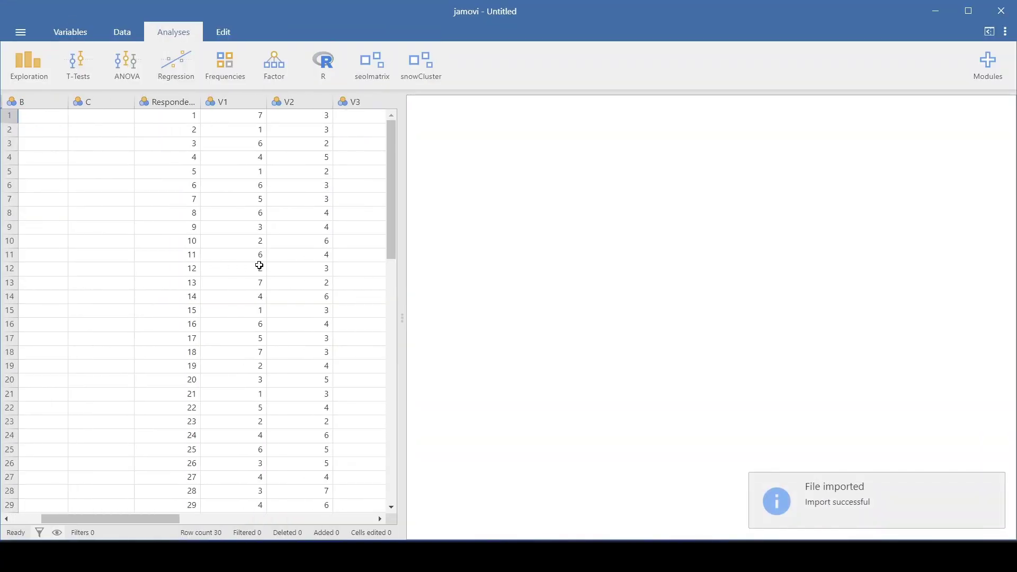
scroll(259, 264, right, 5)
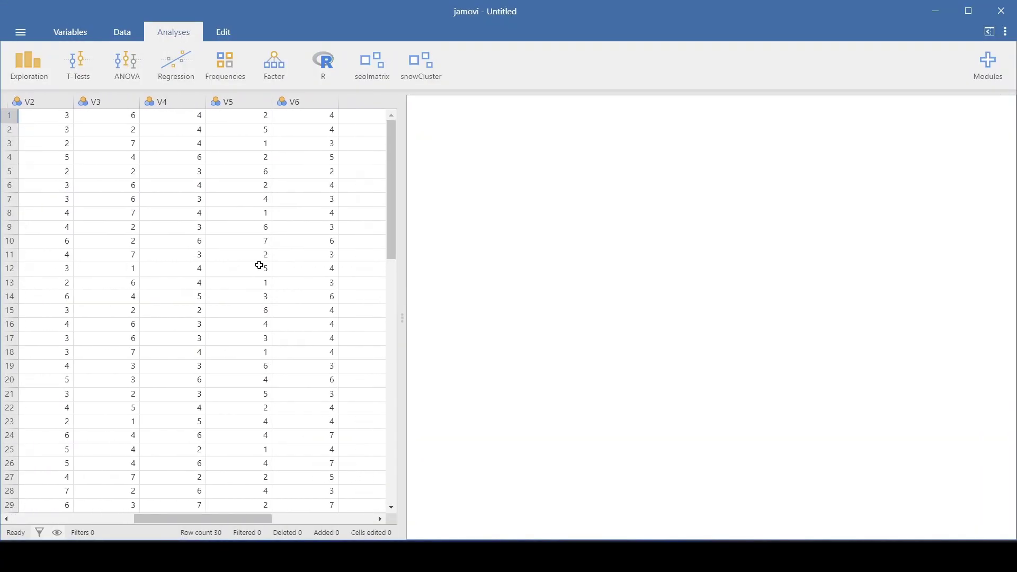
scroll(260, 265, left, 10)
scroll(238, 217, right, 1)
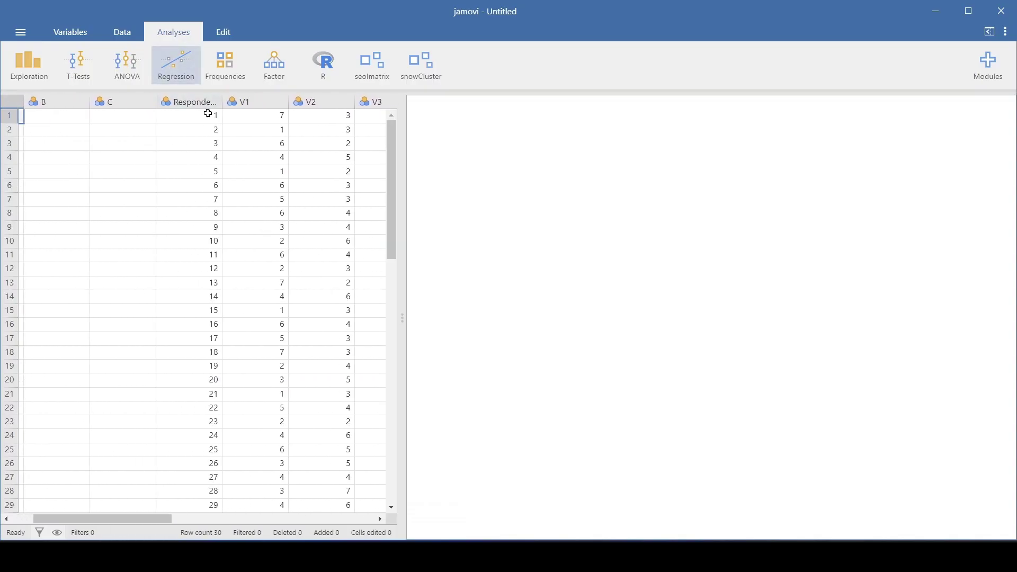
scroll(318, 120, right, 3)
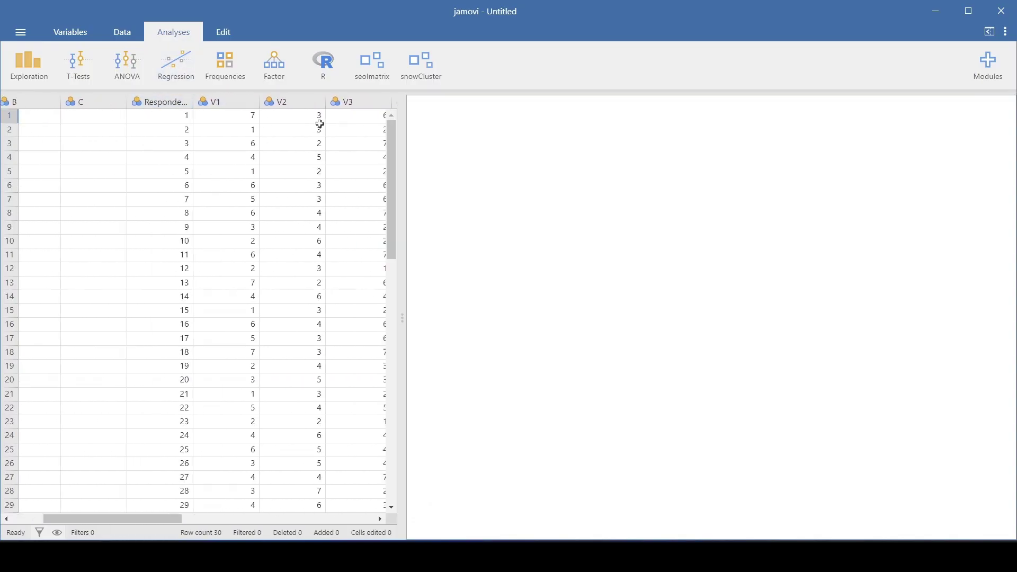
scroll(295, 126, left, 4)
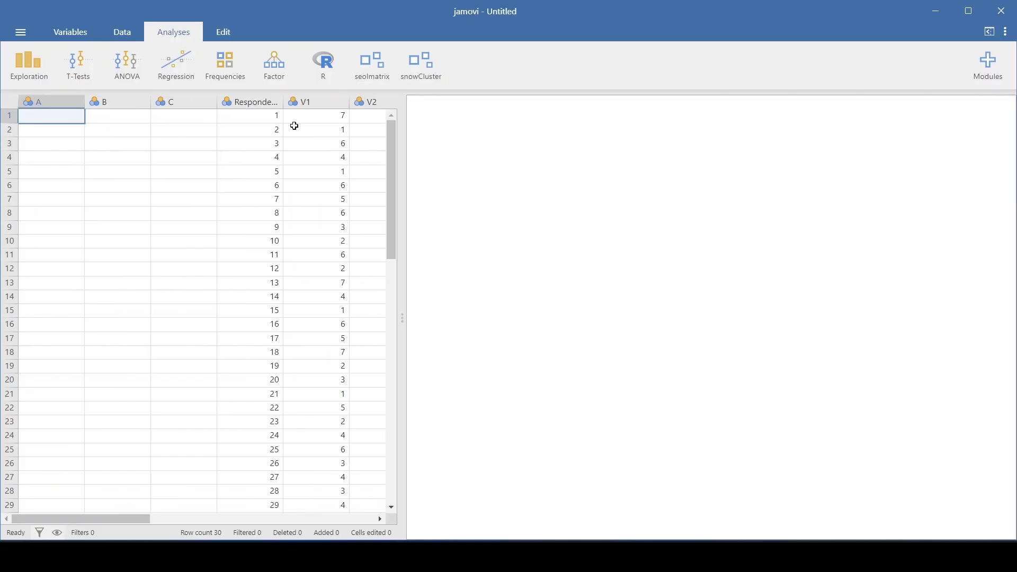
Delete the empty columns A, B and C from the imported dataset, confirming each deletion
click(74, 101)
right_click(72, 100)
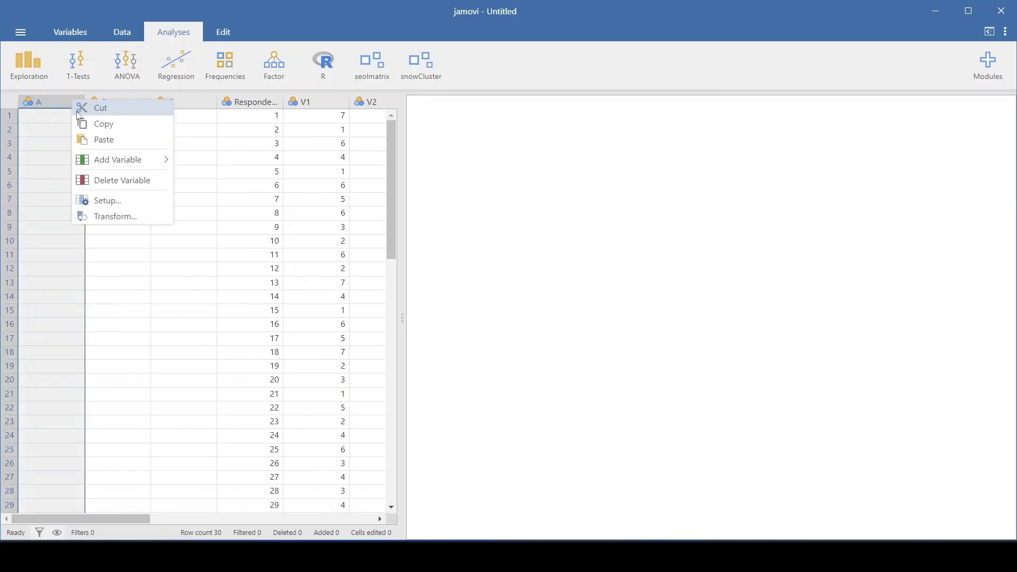
click(121, 186)
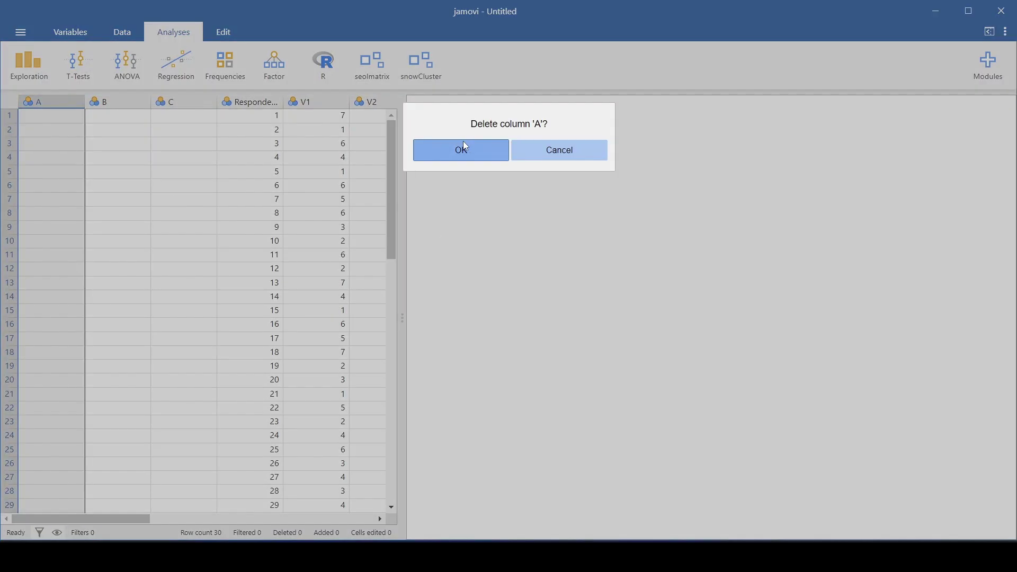
click(474, 162)
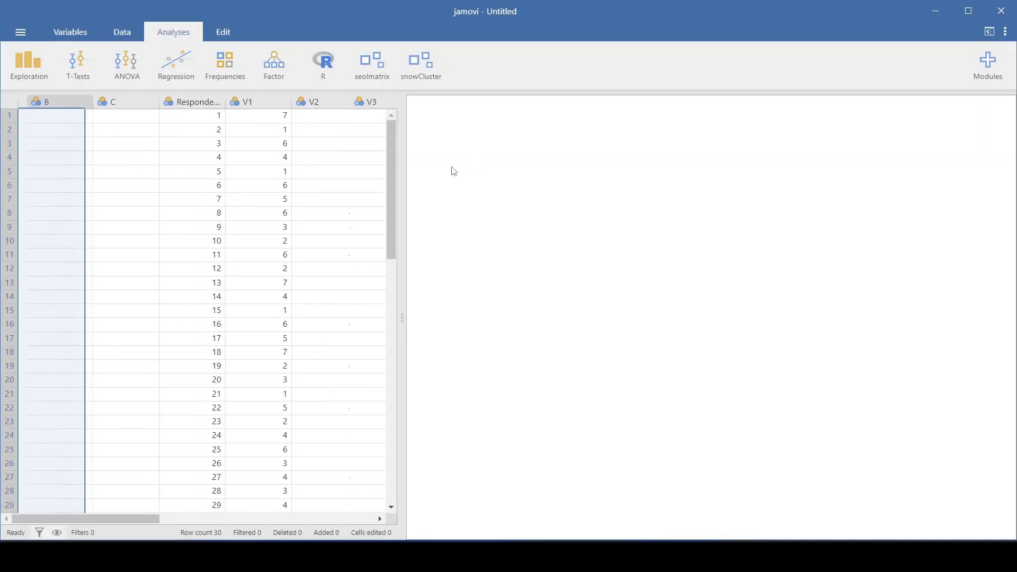
right_click(68, 104)
click(123, 186)
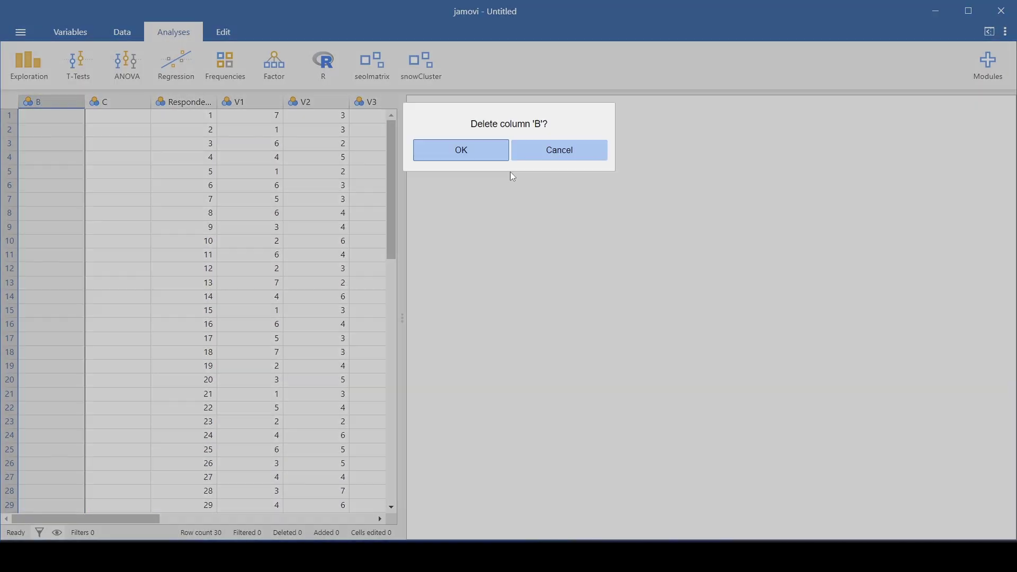
click(468, 150)
right_click(68, 106)
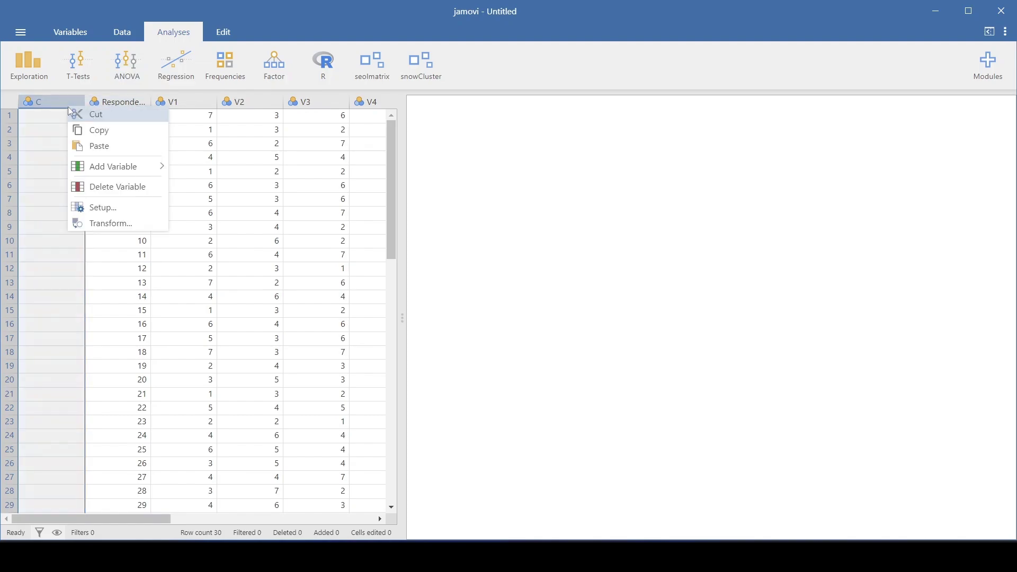
click(120, 186)
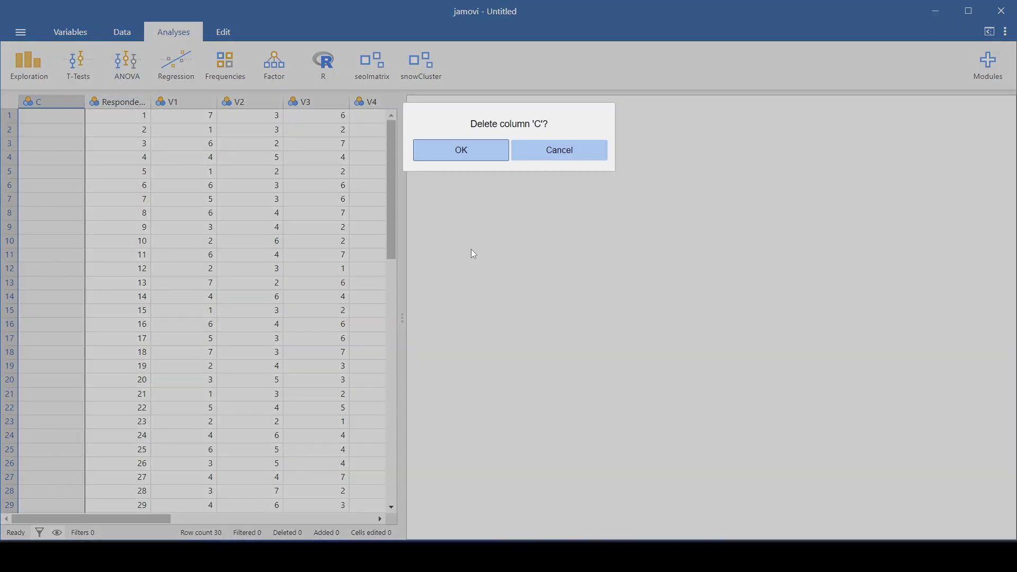
click(481, 150)
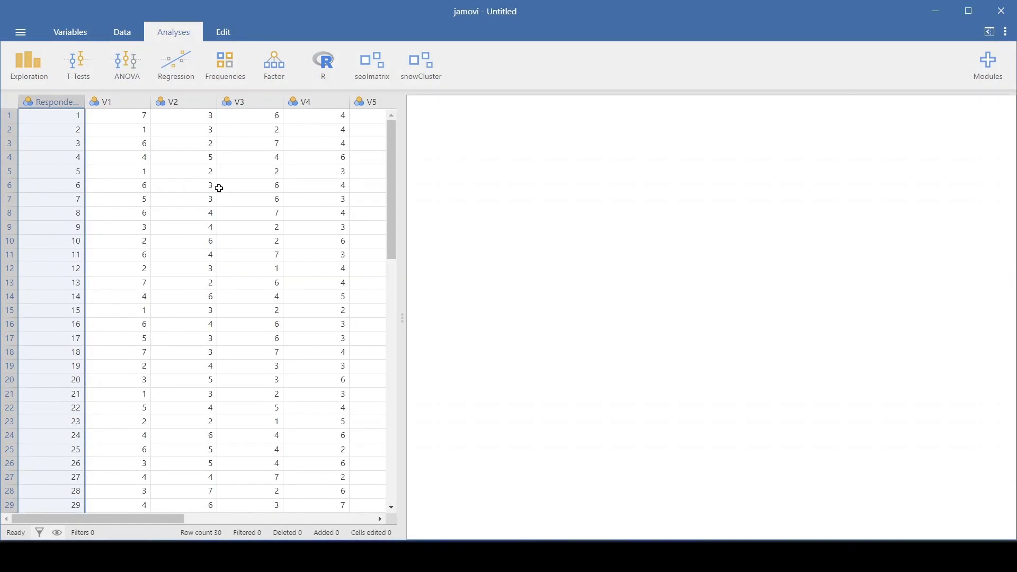
Check the remaining Respondent and V variable columns of the cleaned dataset
scroll(219, 189, right, 5)
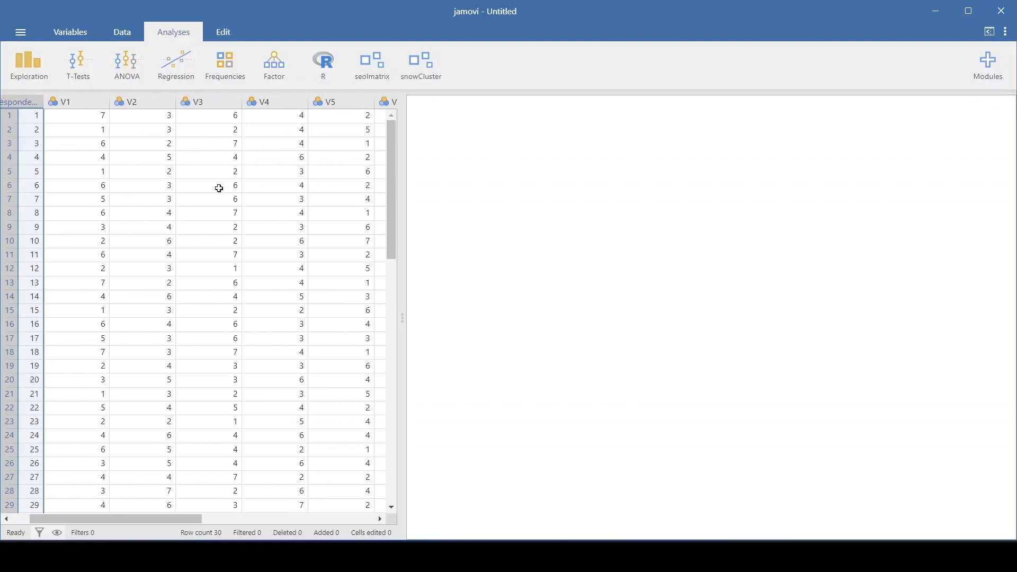
scroll(219, 188, left, 5)
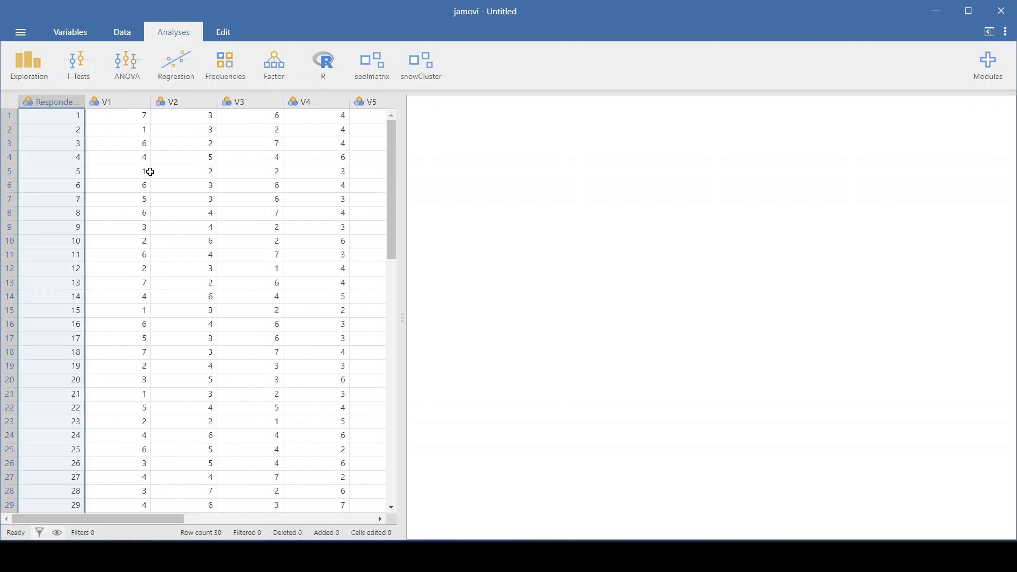
click(312, 245)
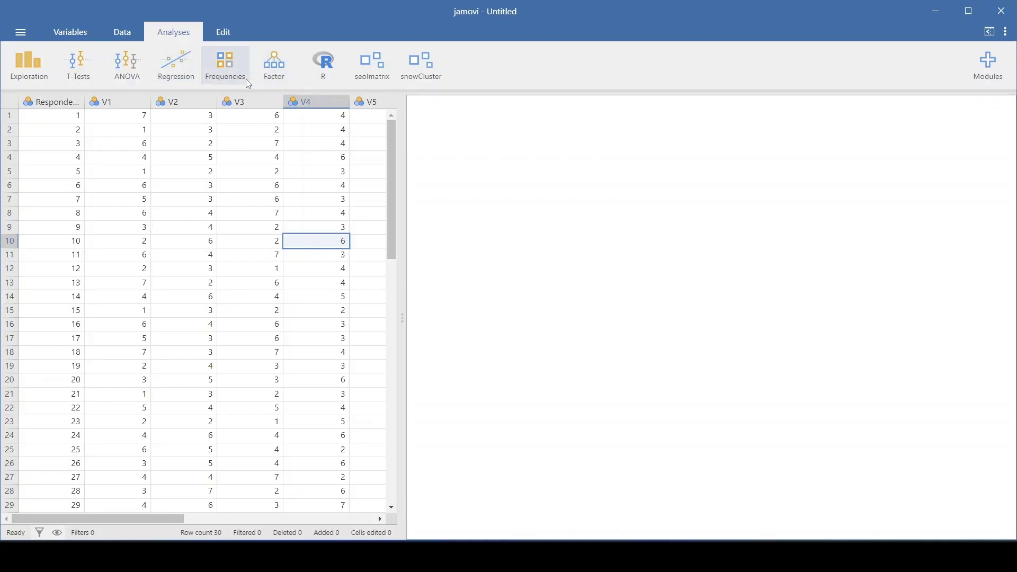
View the available factor analysis types, and switch to the Word document to compare Principal Component Analysis with Common Factor Analysis in section 3
click(275, 66)
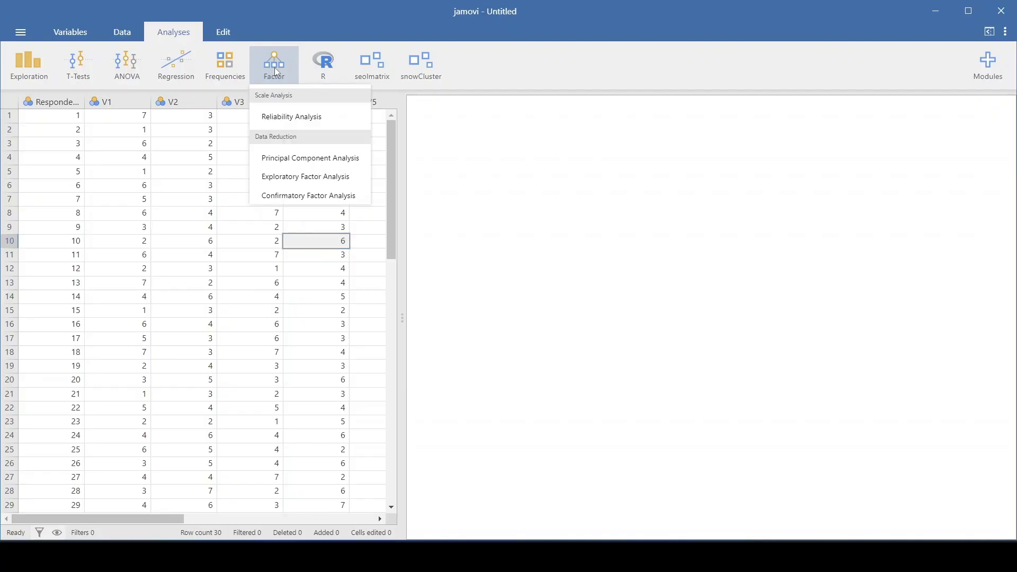
click(345, 160)
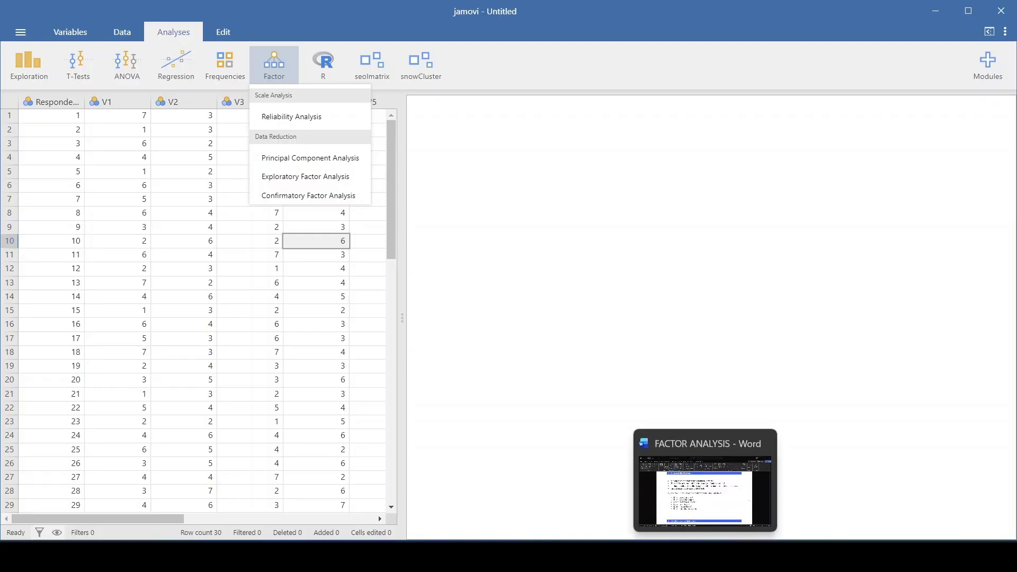
click(704, 555)
scroll(609, 446, down, 15)
scroll(610, 445, down, 8)
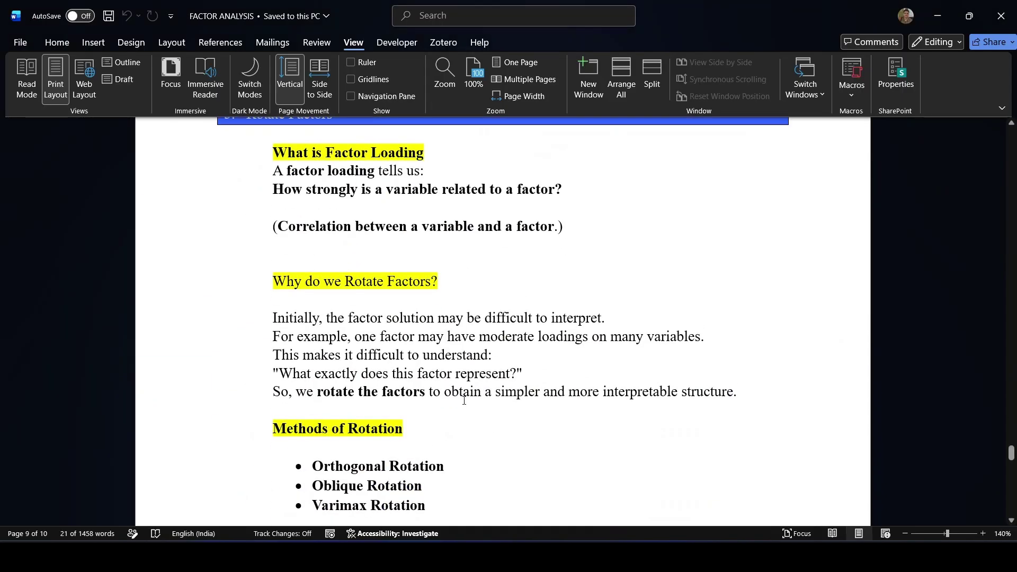
scroll(464, 400, up, 15)
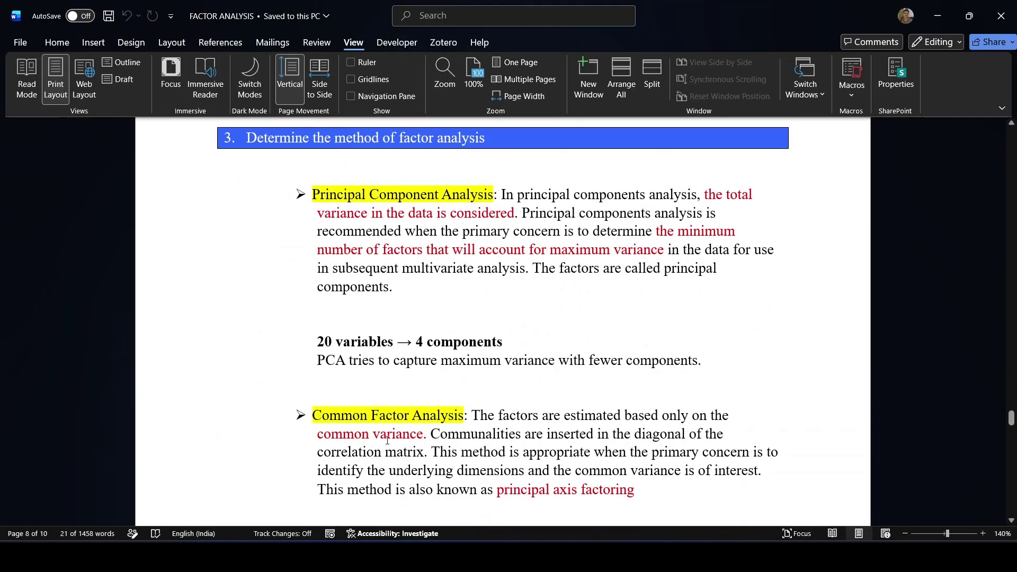
drag(365, 411, 497, 415)
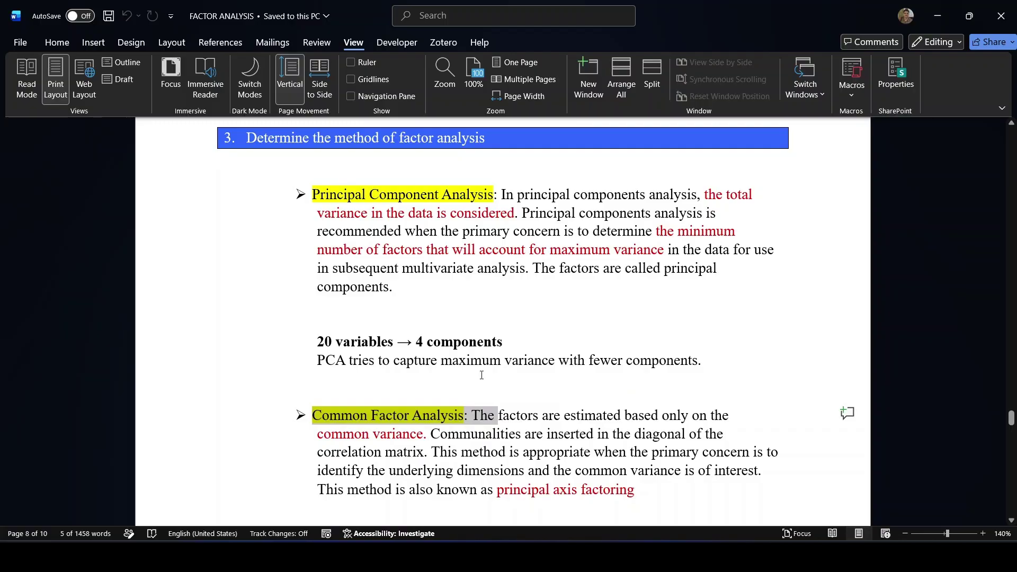
Switch back to jamovi, start a Principal Component Analysis and assign V1 through V6 as its variables, leaving out Respondent
mouse_move(654, 557)
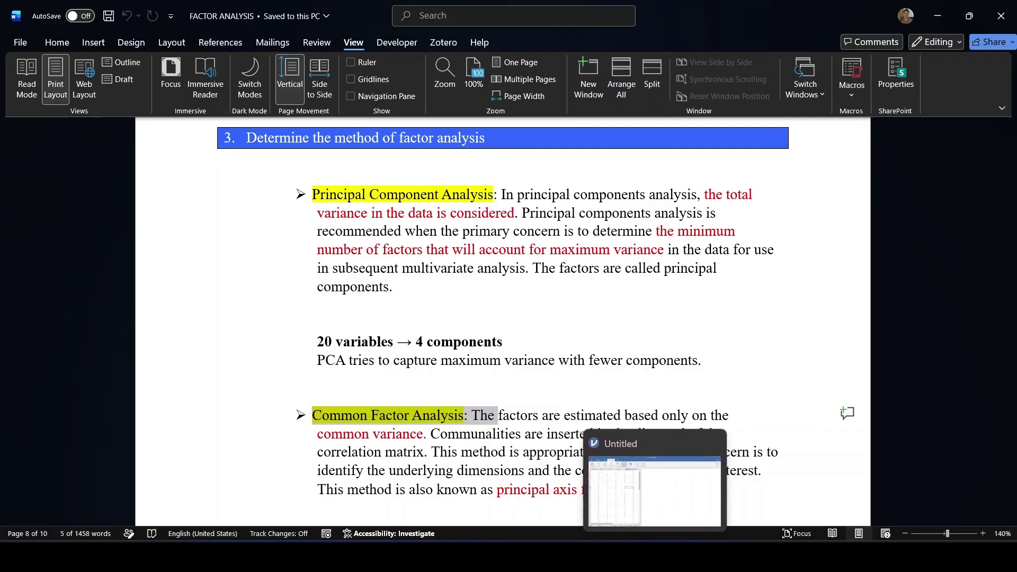
click(655, 557)
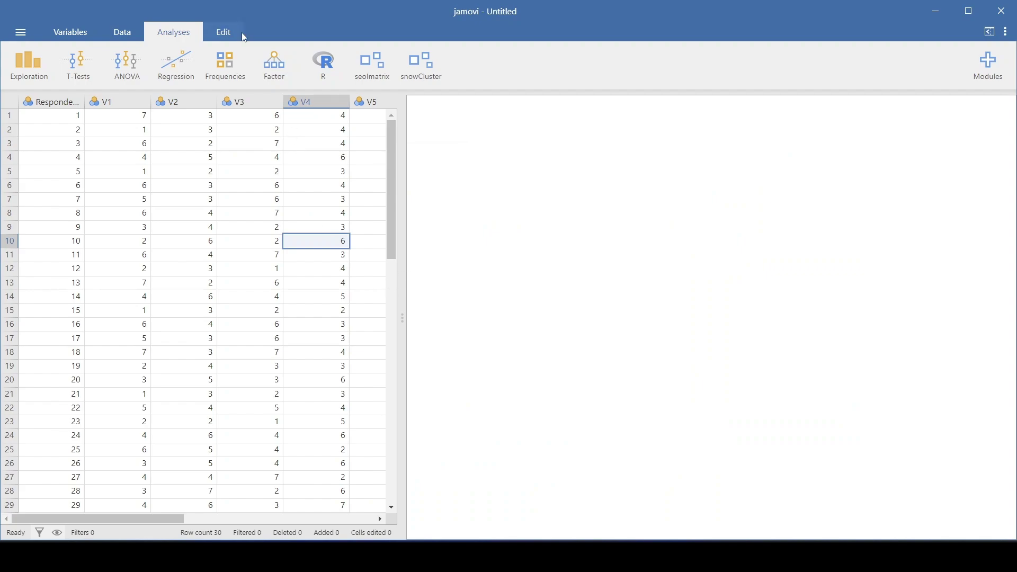
click(281, 67)
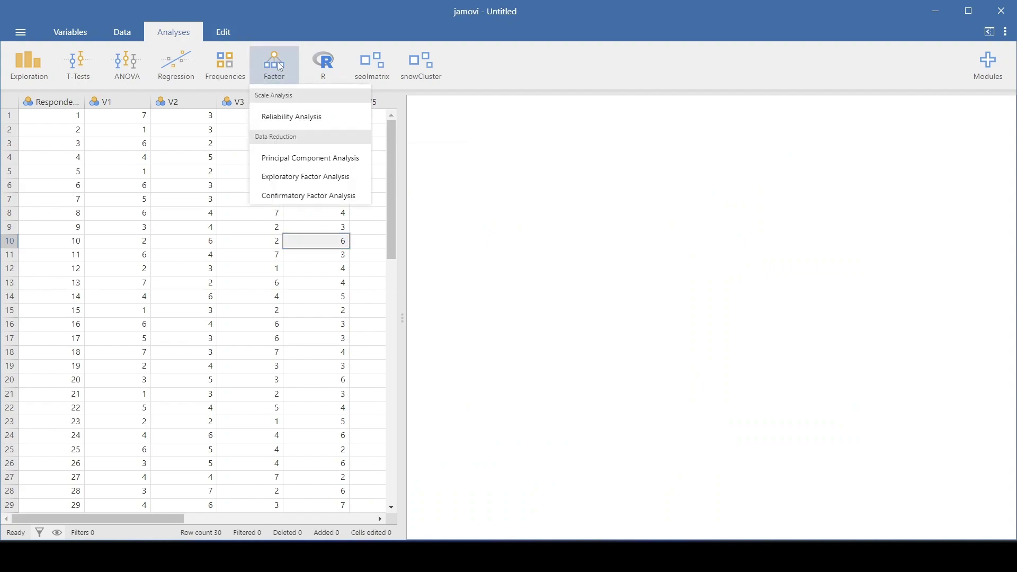
click(341, 168)
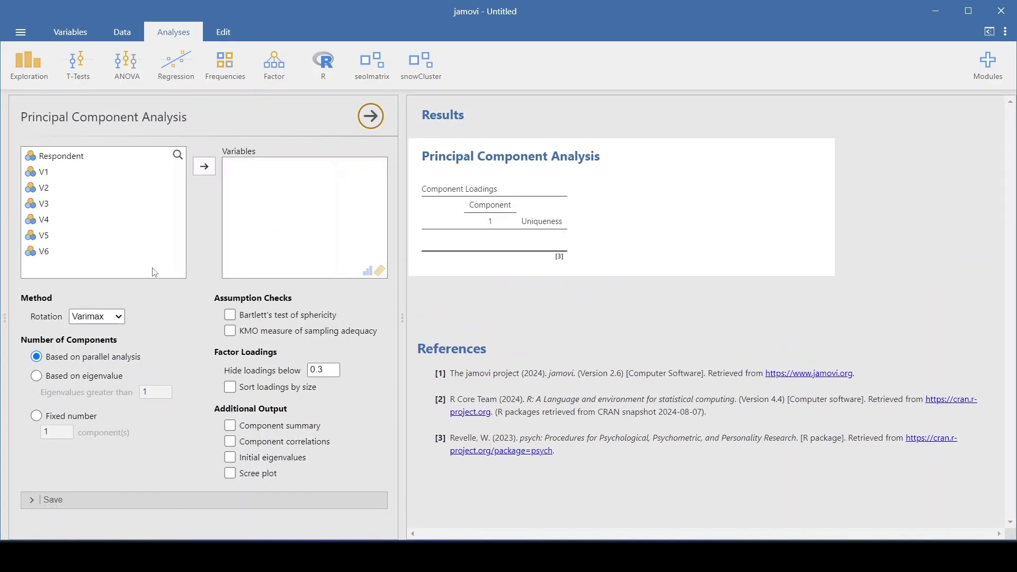
click(49, 178)
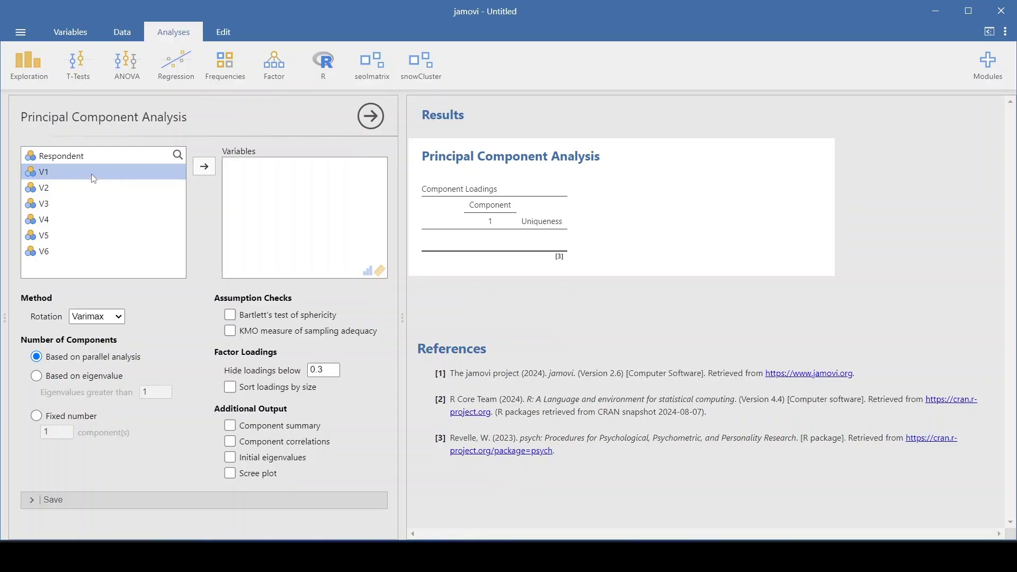
click(210, 172)
click(209, 172)
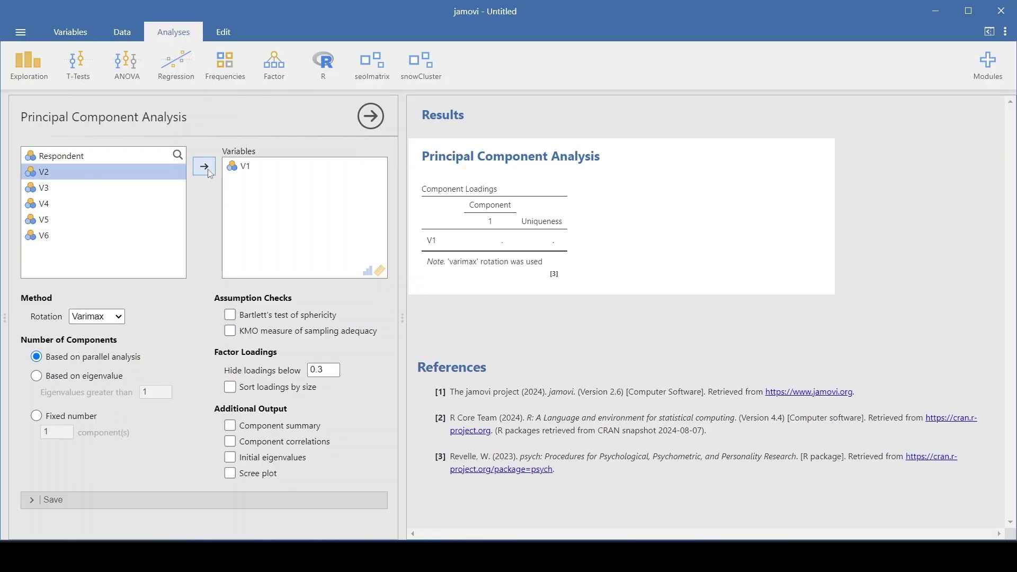
click(209, 172)
click(209, 173)
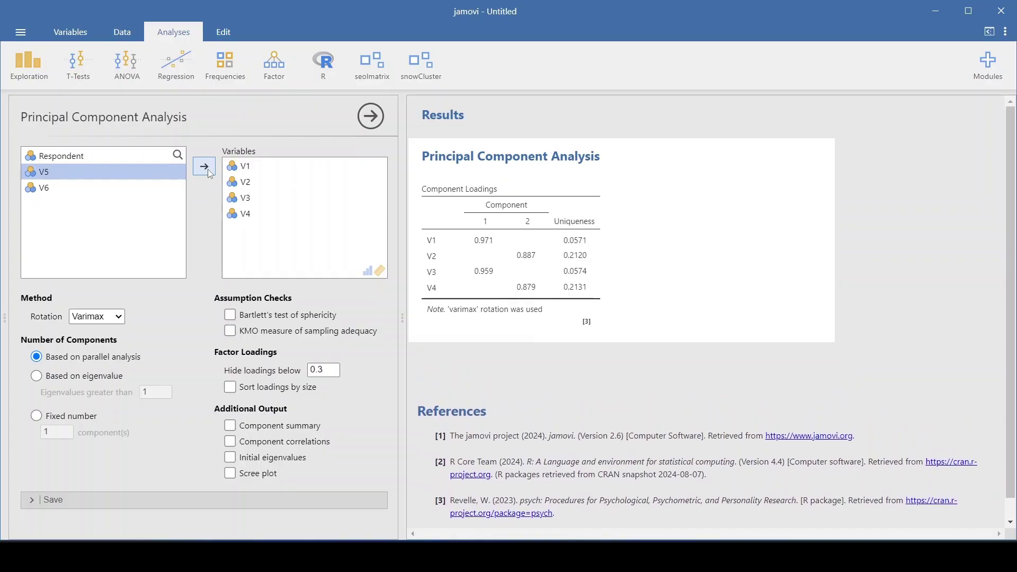
click(210, 172)
click(205, 166)
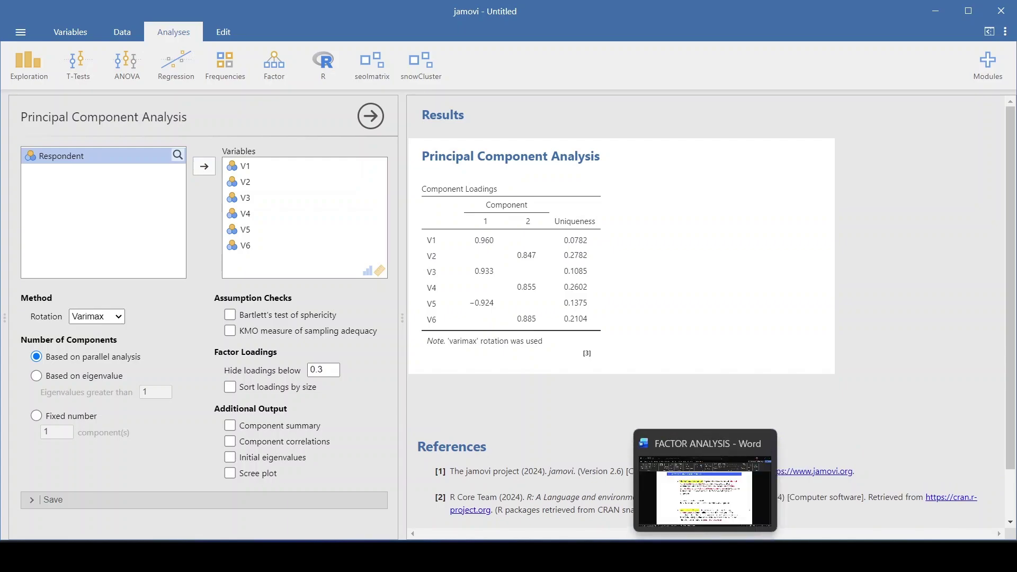
Switch to the Word document and review the Methods of Rotation list, selecting the Varimax Rotation entry
click(704, 556)
scroll(598, 482, down, 9)
scroll(598, 482, down, 10)
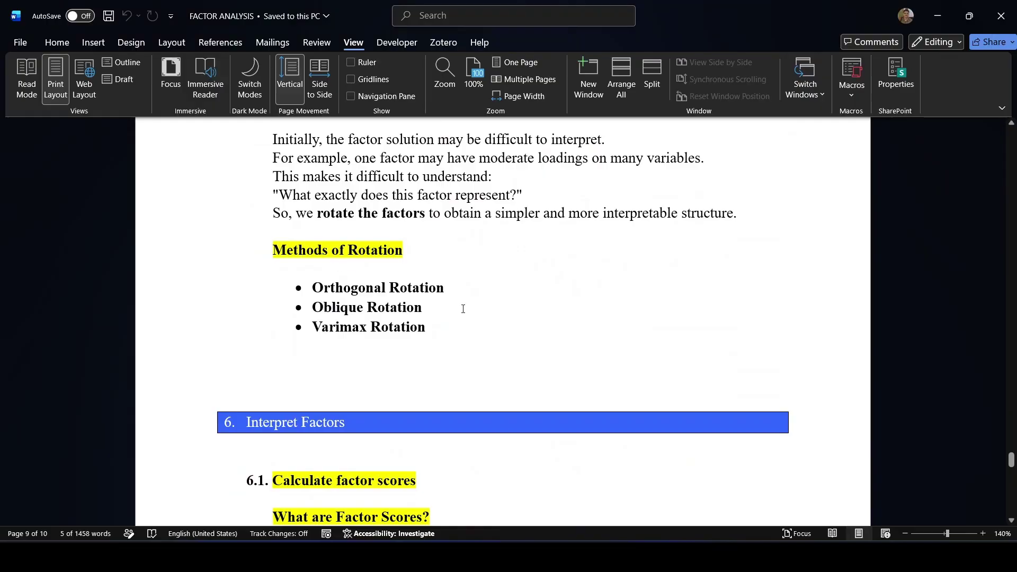
drag(314, 328, 434, 344)
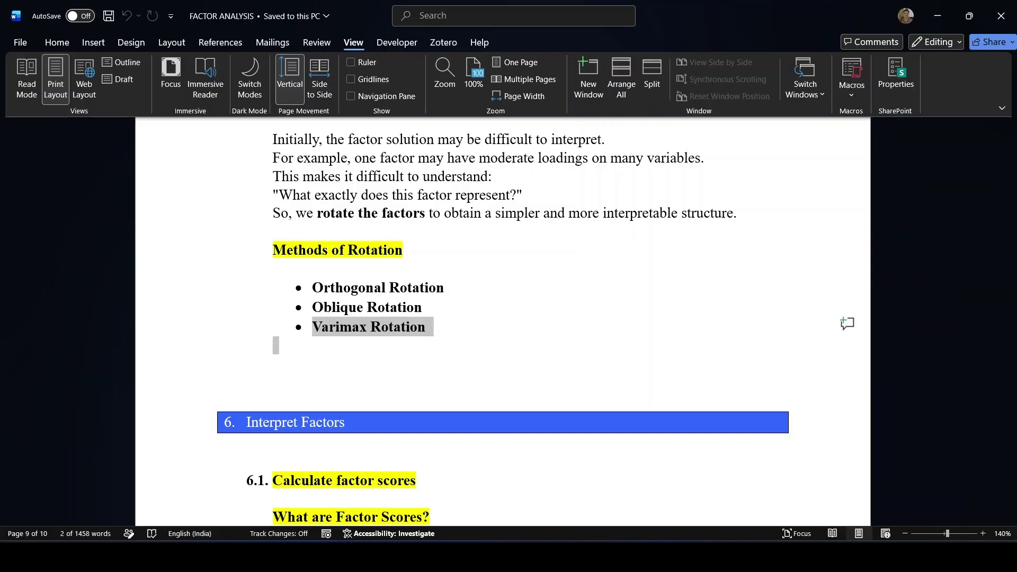
Return to jamovi, review the rotation options of the Principal Component Analysis and choose Varimax
click(660, 556)
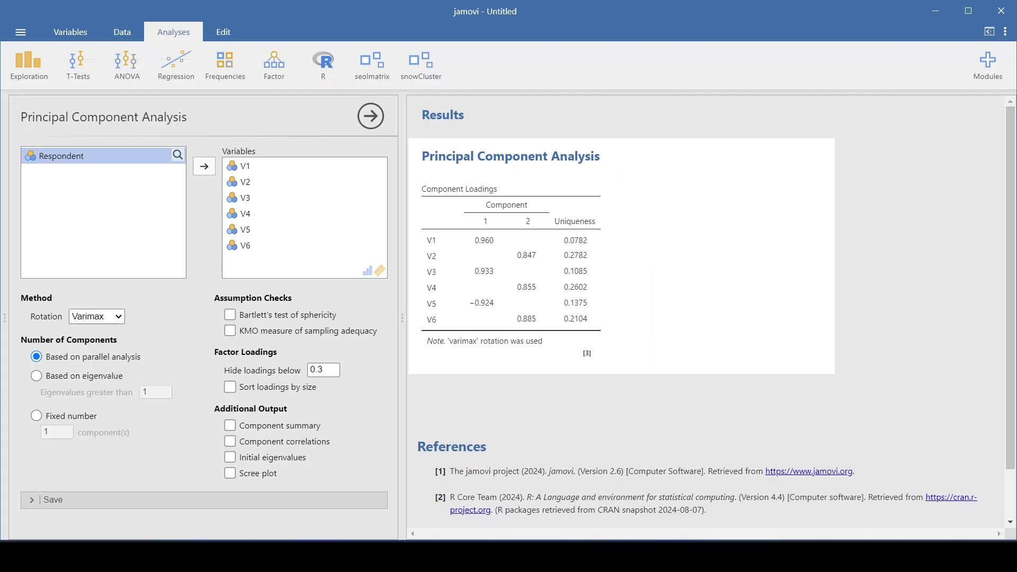
click(110, 318)
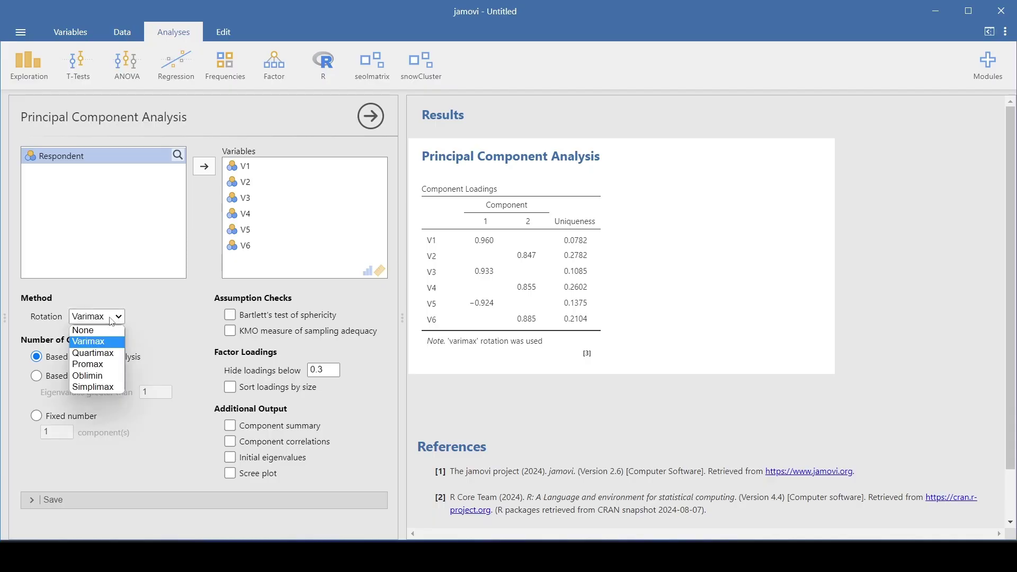
click(110, 345)
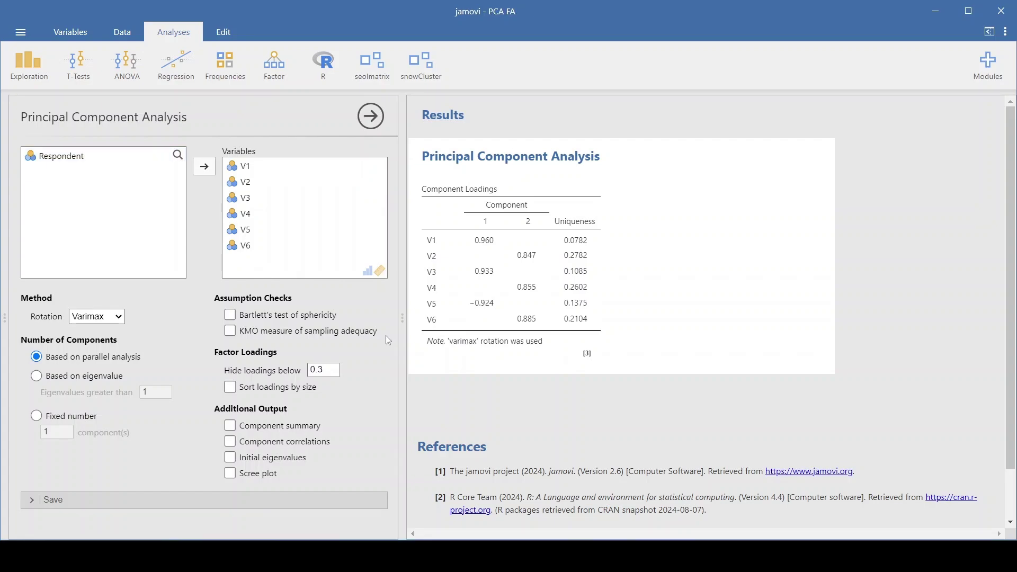
click(122, 325)
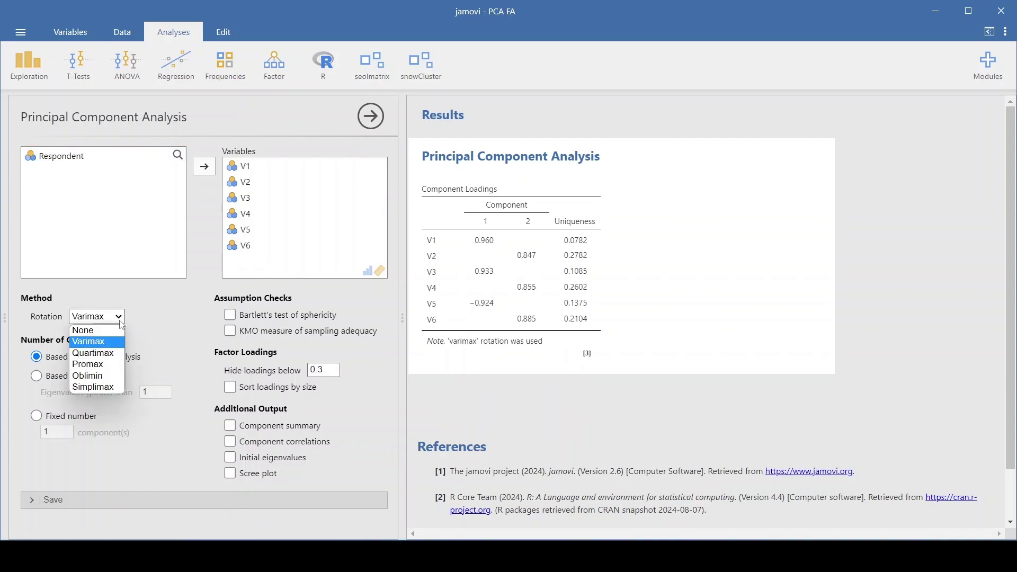
click(112, 346)
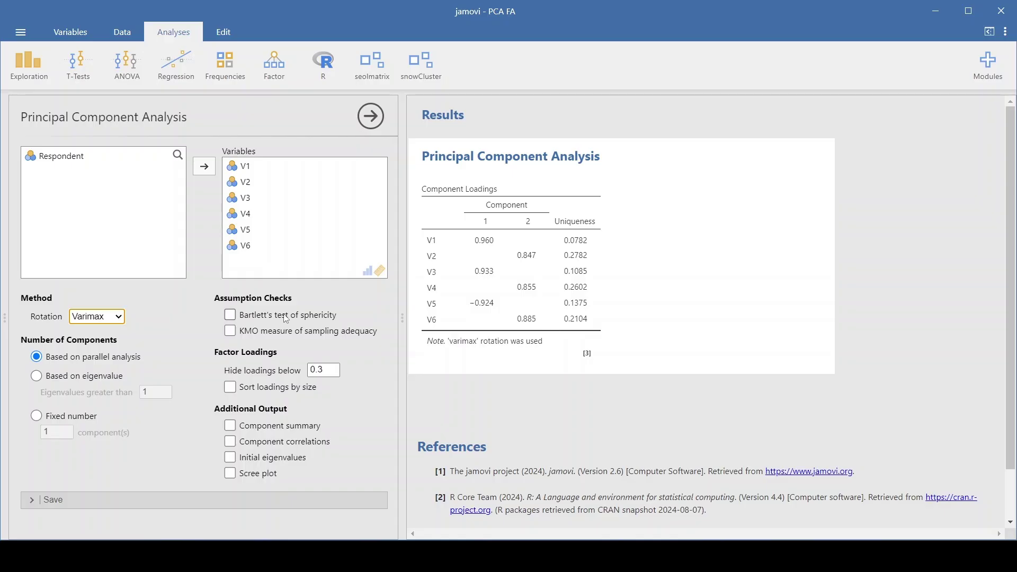
Add Bartlett's test of sphericity and the KMO measure of sampling adequacy to the Principal Component Analysis
click(231, 318)
click(236, 334)
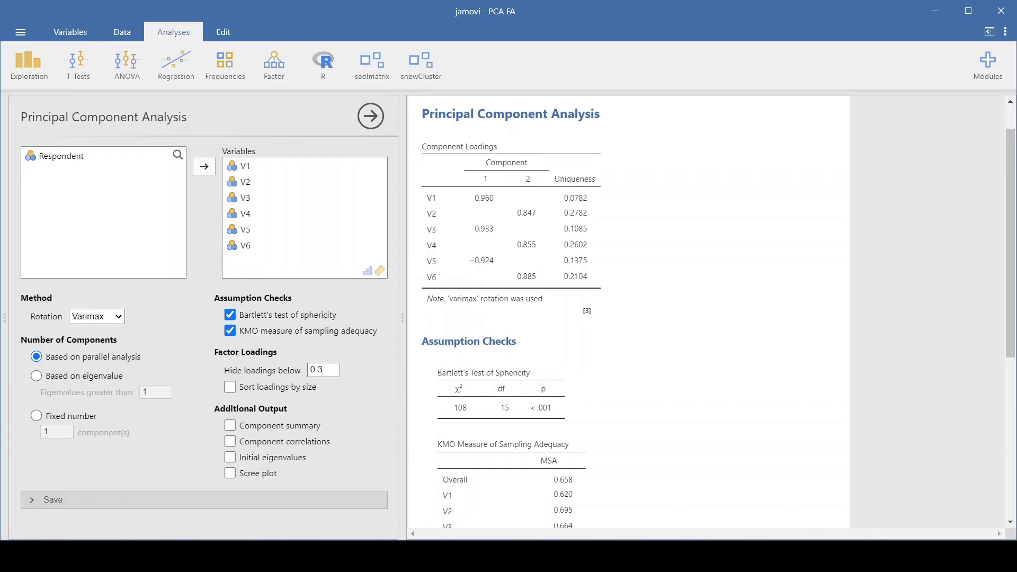
Switch to the Word document and review the methods for determining the number of factors in section 4
click(739, 556)
scroll(546, 410, down, 10)
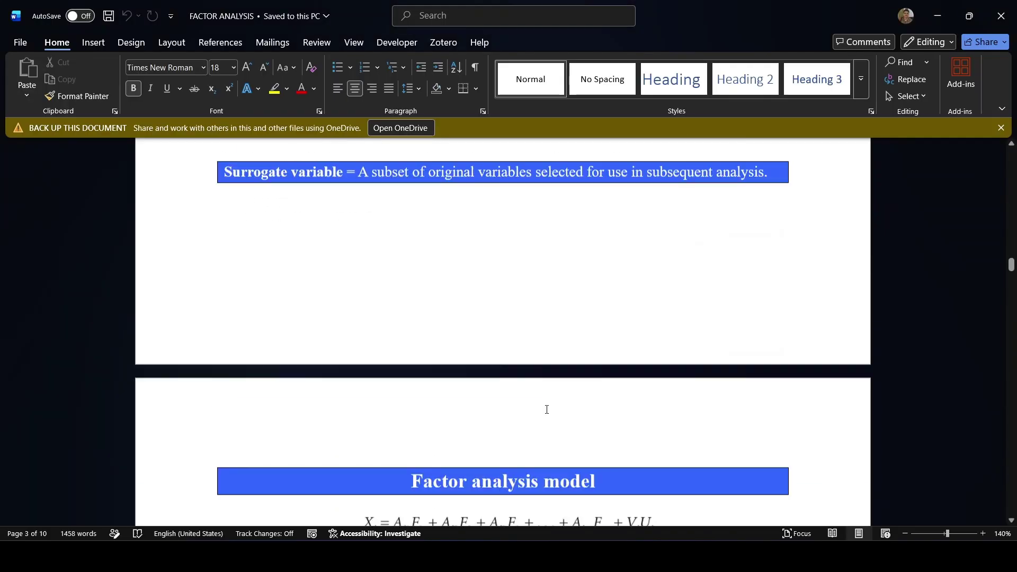
scroll(547, 410, up, 2)
scroll(547, 409, down, 10)
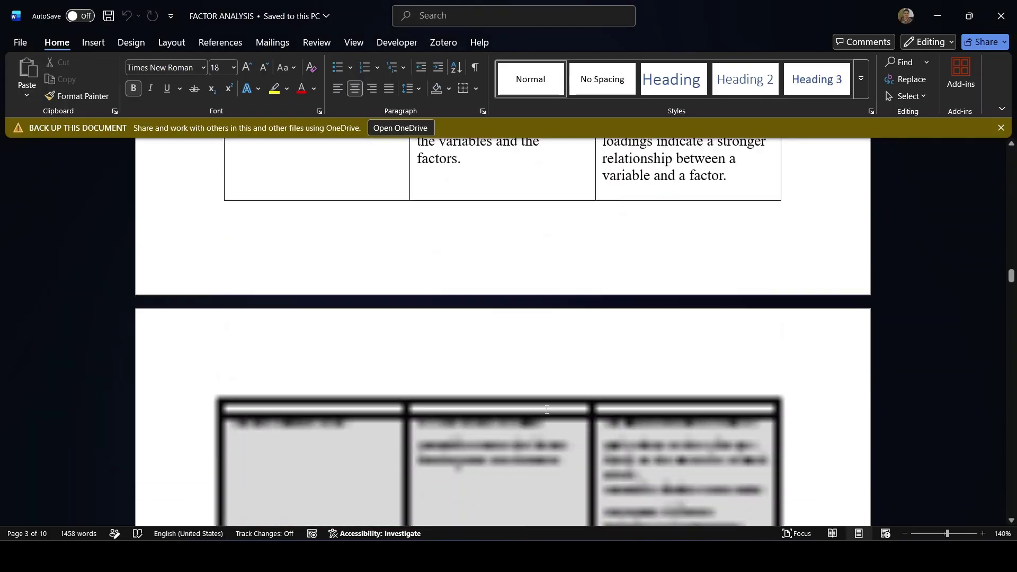
scroll(547, 410, up, 15)
scroll(547, 409, up, 10)
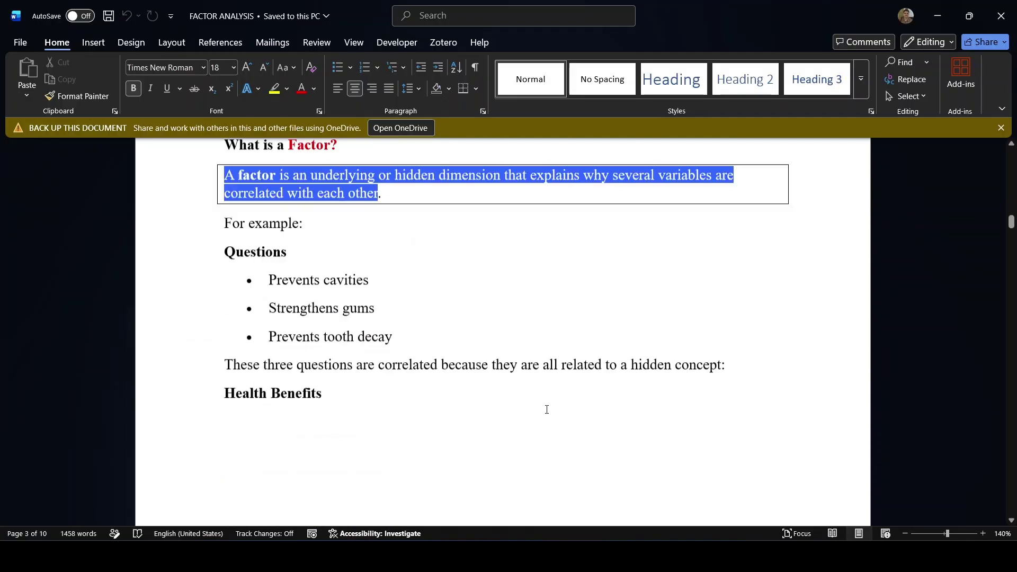
scroll(546, 410, down, 20)
scroll(546, 409, down, 15)
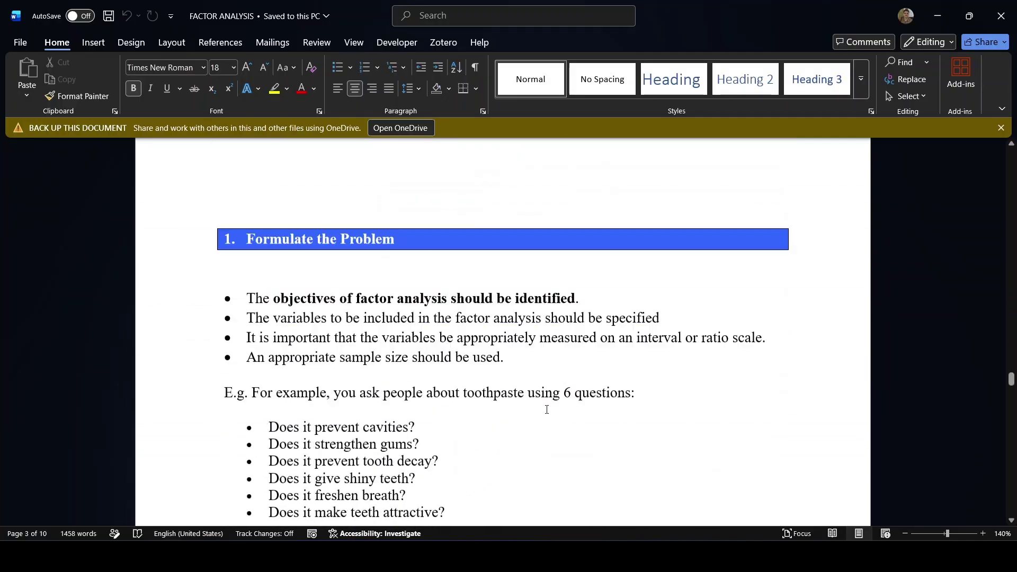
scroll(547, 409, down, 15)
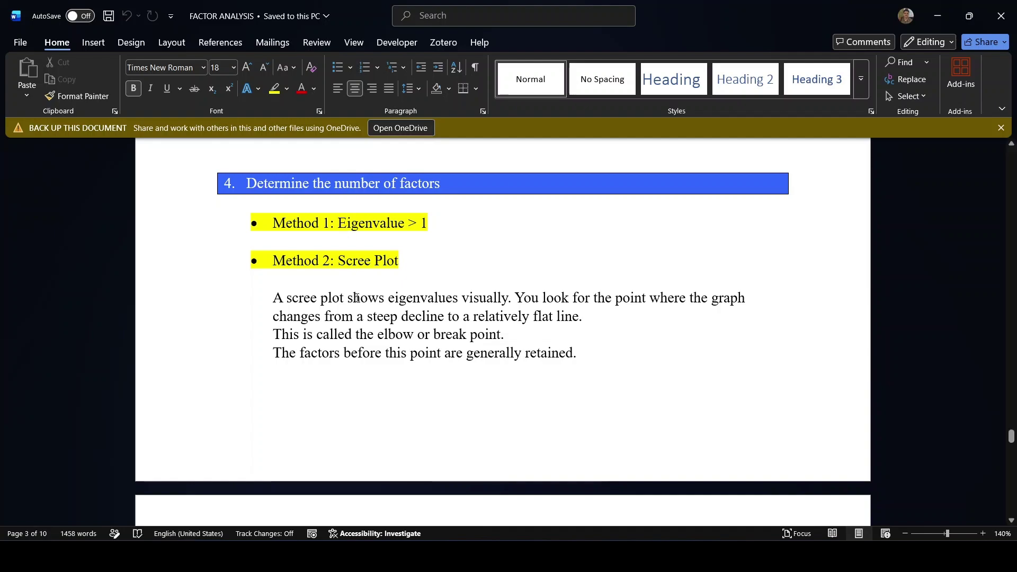
scroll(388, 366, down, 3)
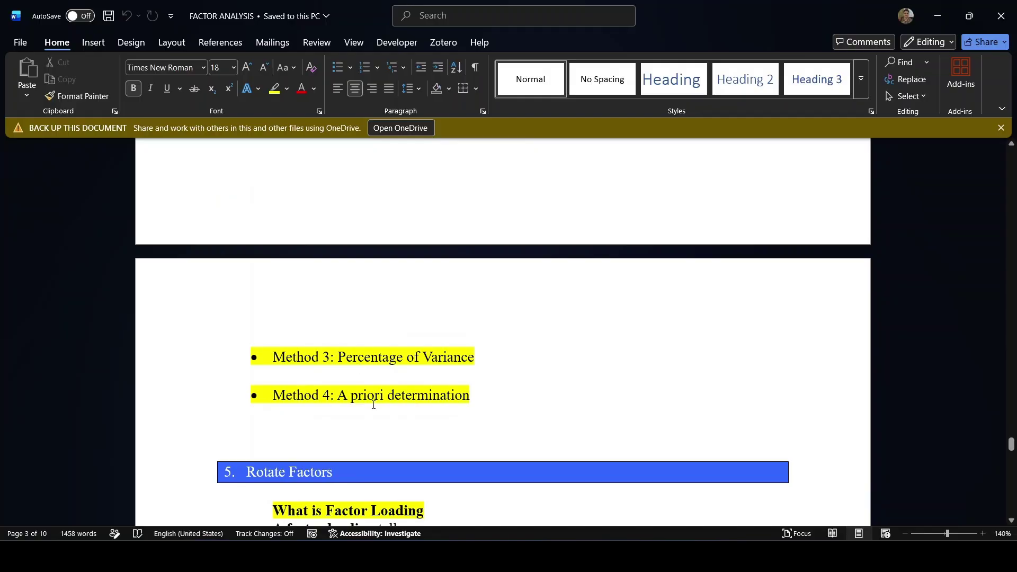
scroll(374, 405, up, 3)
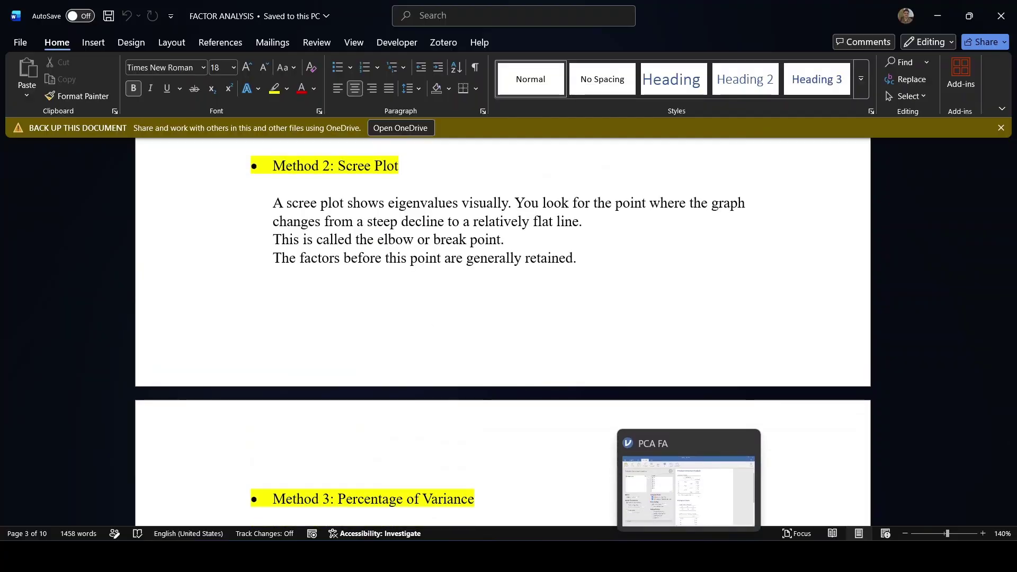
Switch back to jamovi and base the number of components on eigenvalues greater than 1
click(689, 556)
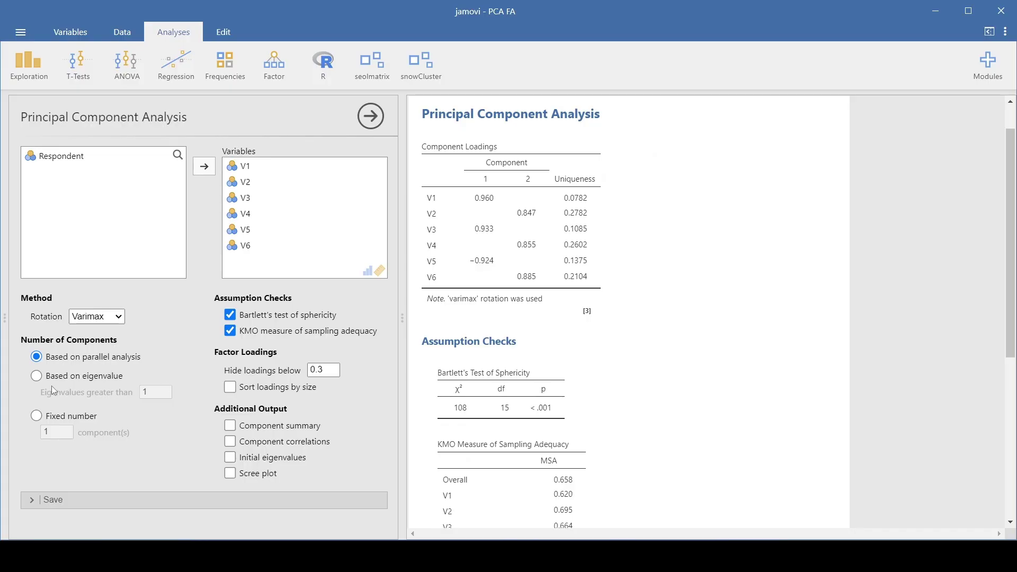
click(38, 377)
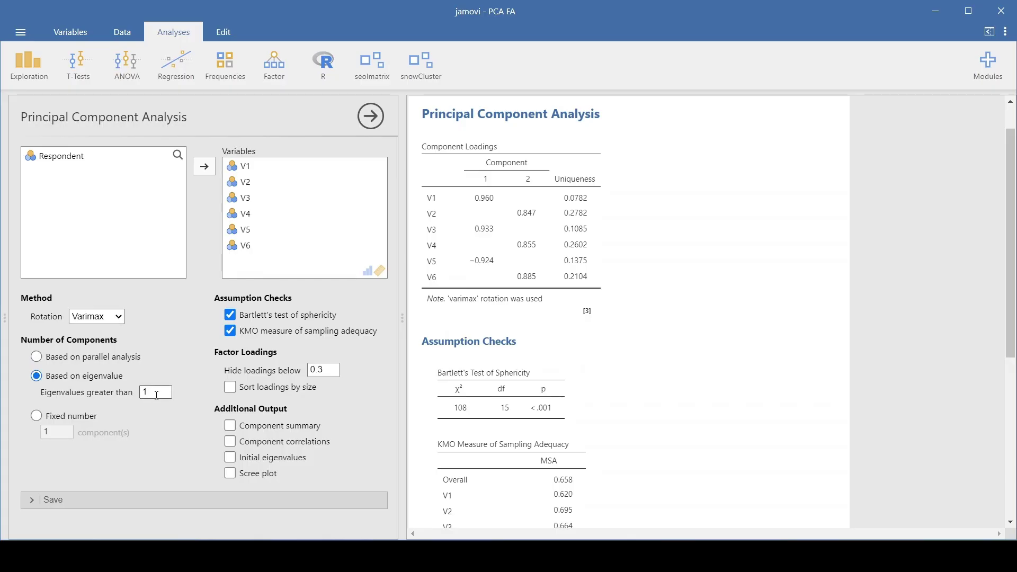
Try a fixed number of components with 2 entered, and return to the eigenvalue-based criterion
click(36, 416)
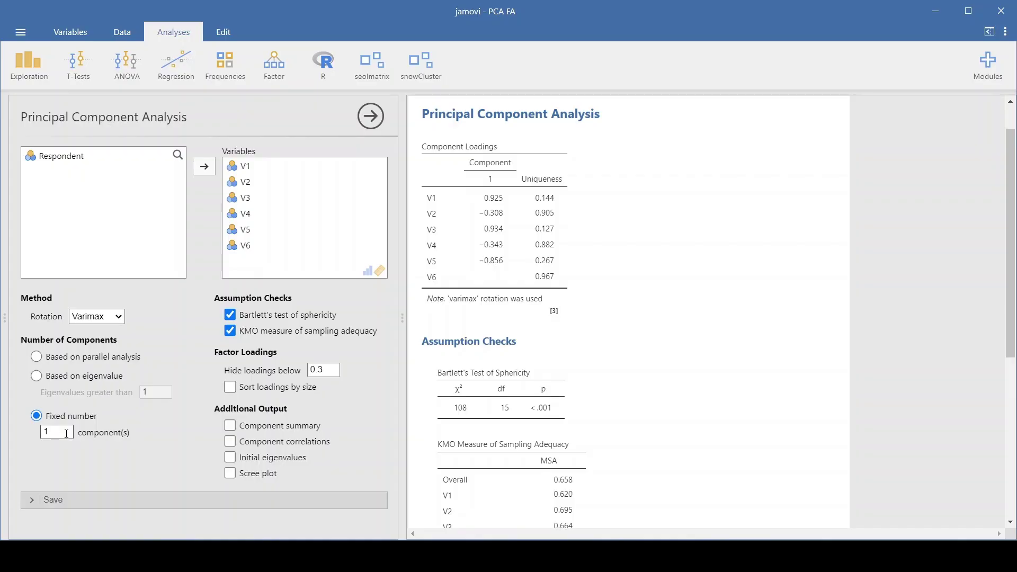
double_click(67, 434)
text(2)
key(BackSpace)
click(38, 378)
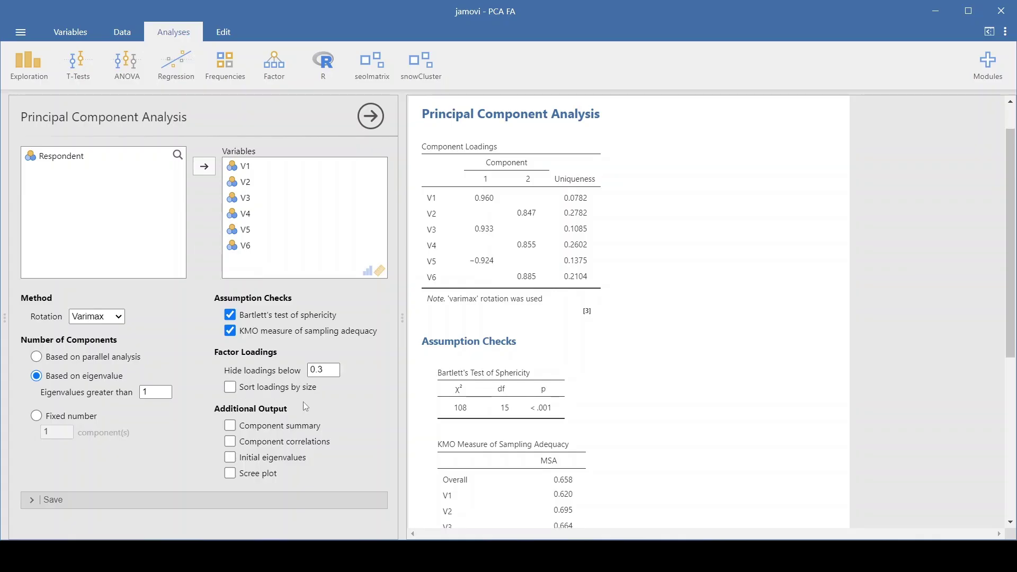
Sort the factor loadings by size and add the component summary, component correlations, initial eigenvalues and scree plot to the output
click(230, 388)
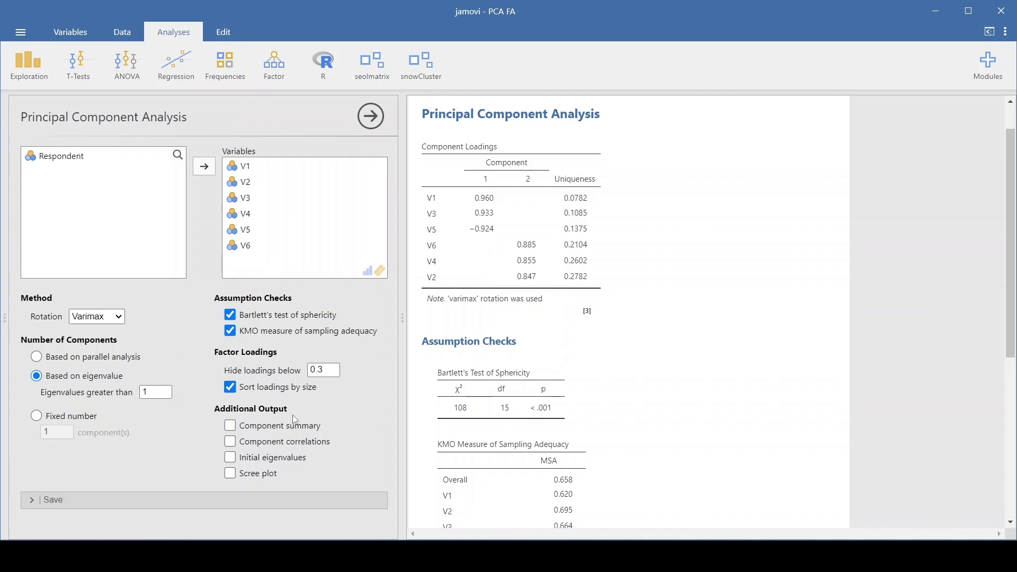
click(237, 428)
click(232, 445)
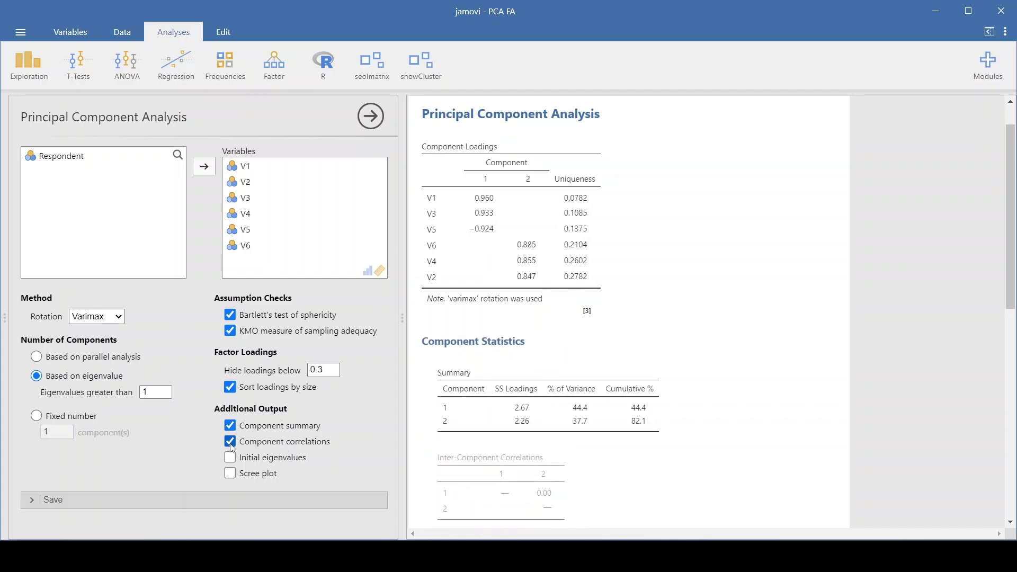
click(231, 458)
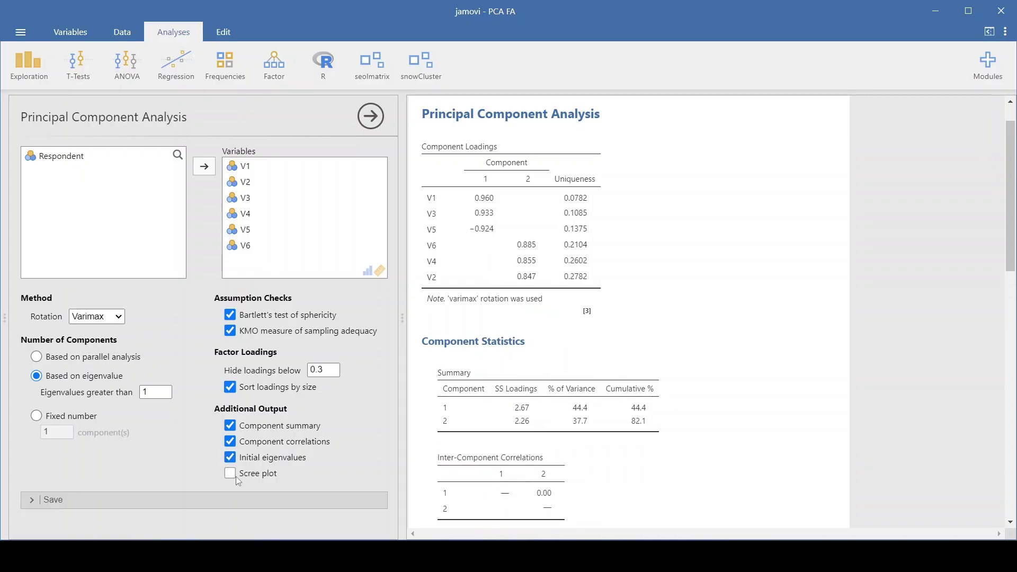
click(236, 476)
Save the component scores as new variables and look over the results from the component loadings to the scree plot
click(32, 499)
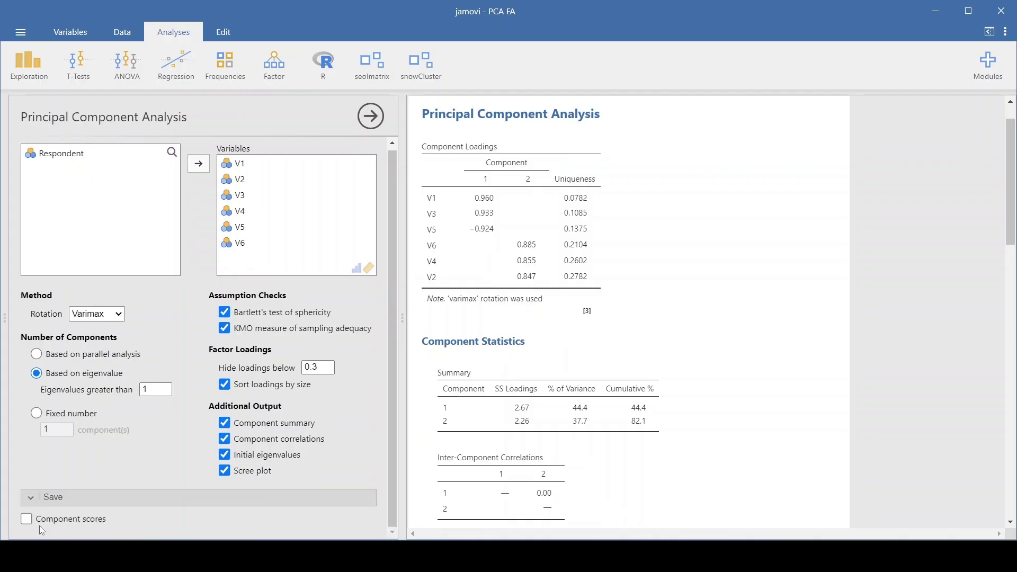
click(27, 521)
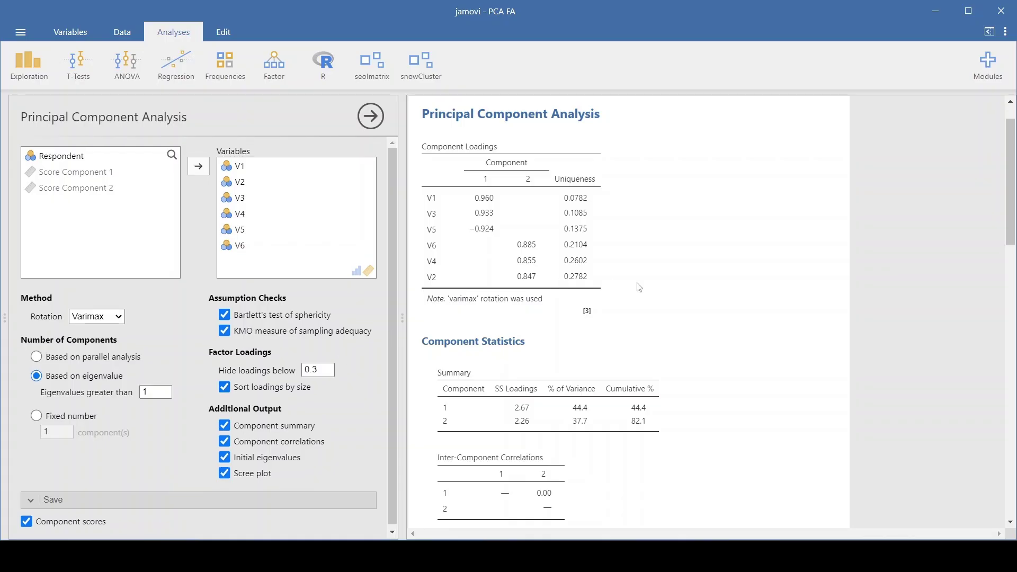
scroll(639, 287, up, 2)
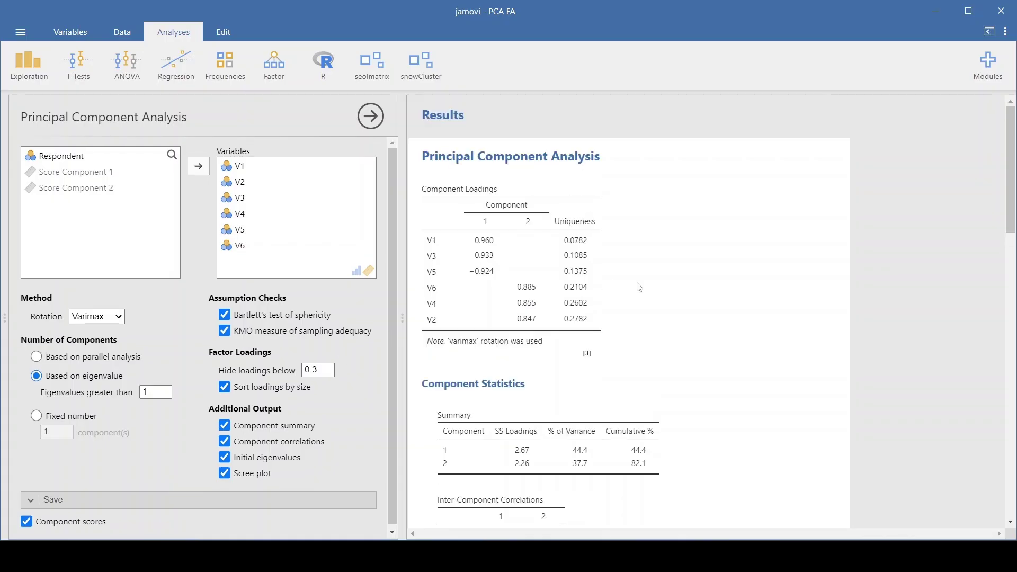
scroll(639, 287, down, 15)
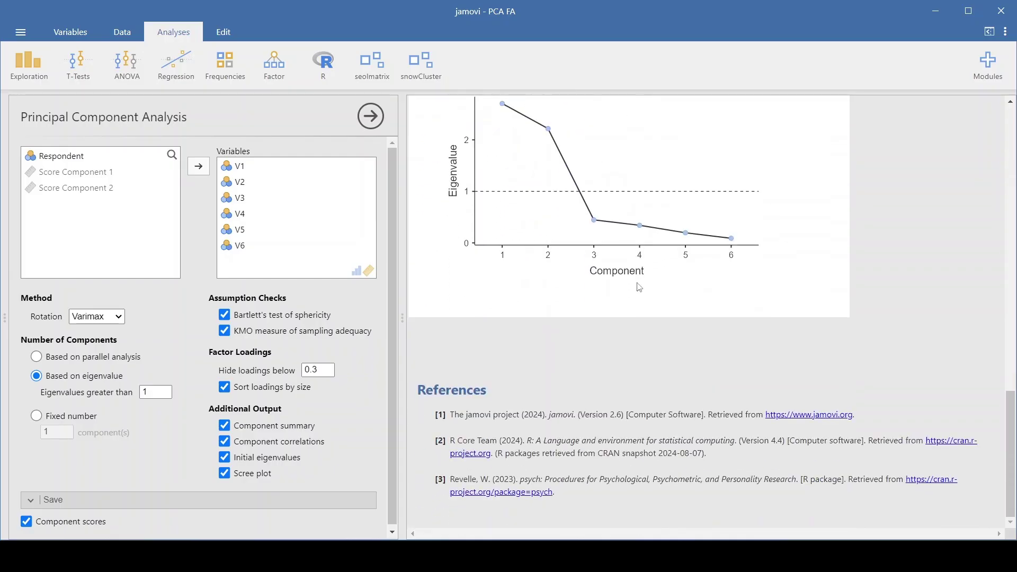
scroll(639, 288, up, 12)
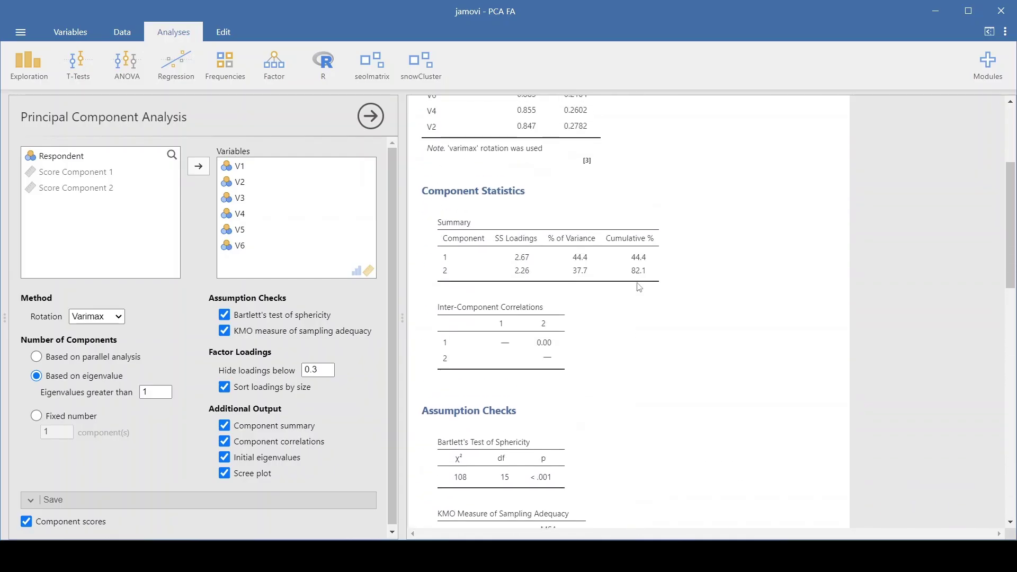
scroll(640, 287, up, 1)
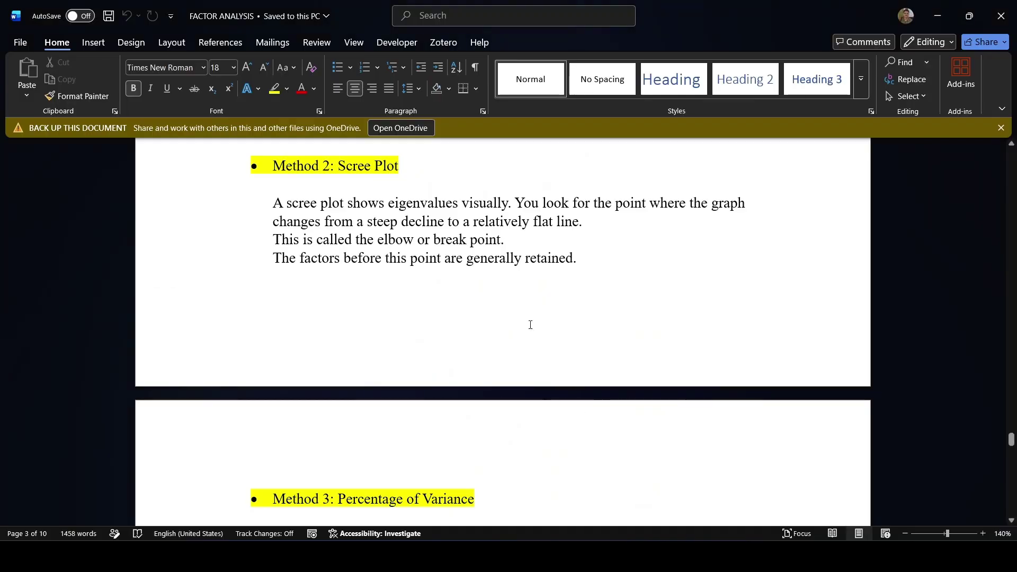
Review the factor analysis steps in the Word document, from formulating the problem in section 1 to rotating factors in section 5
scroll(529, 327, up, 15)
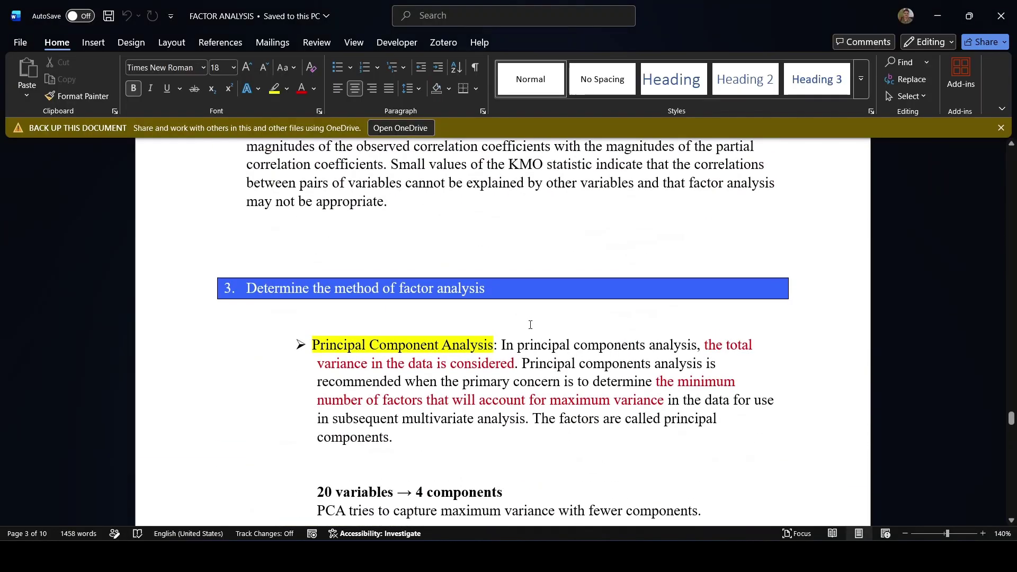
scroll(529, 327, up, 15)
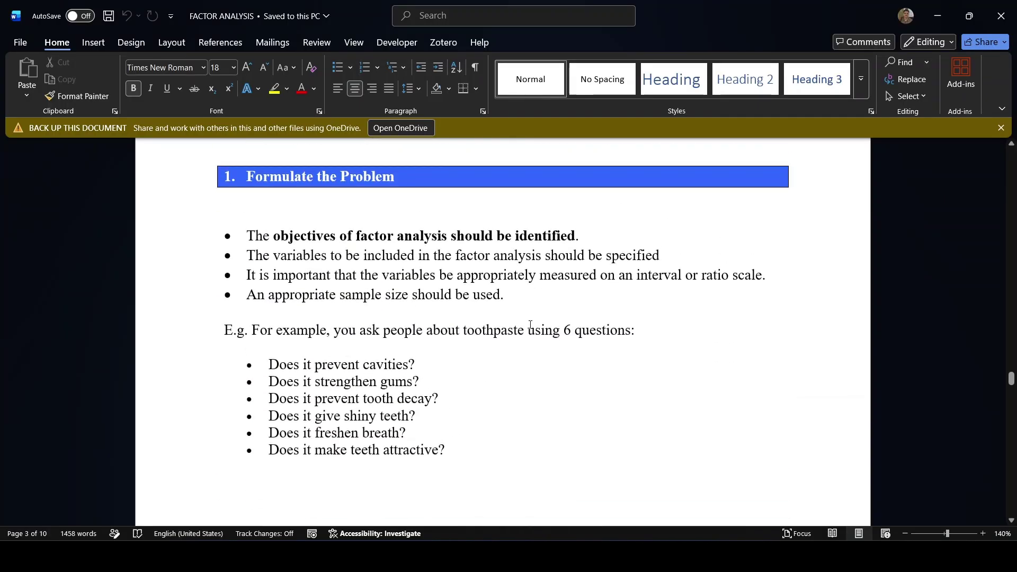
scroll(530, 325, down, 6)
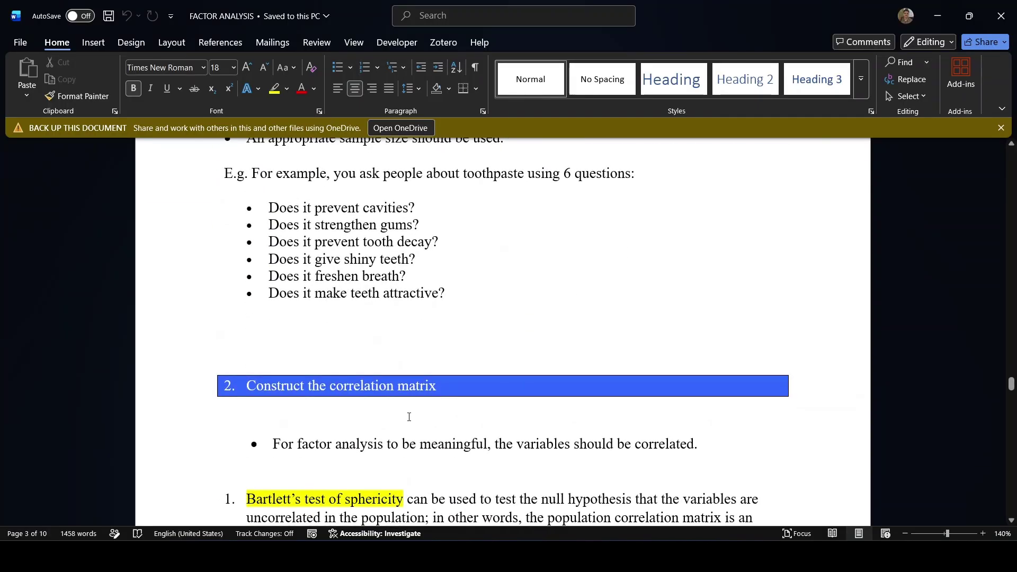
scroll(408, 419, down, 4)
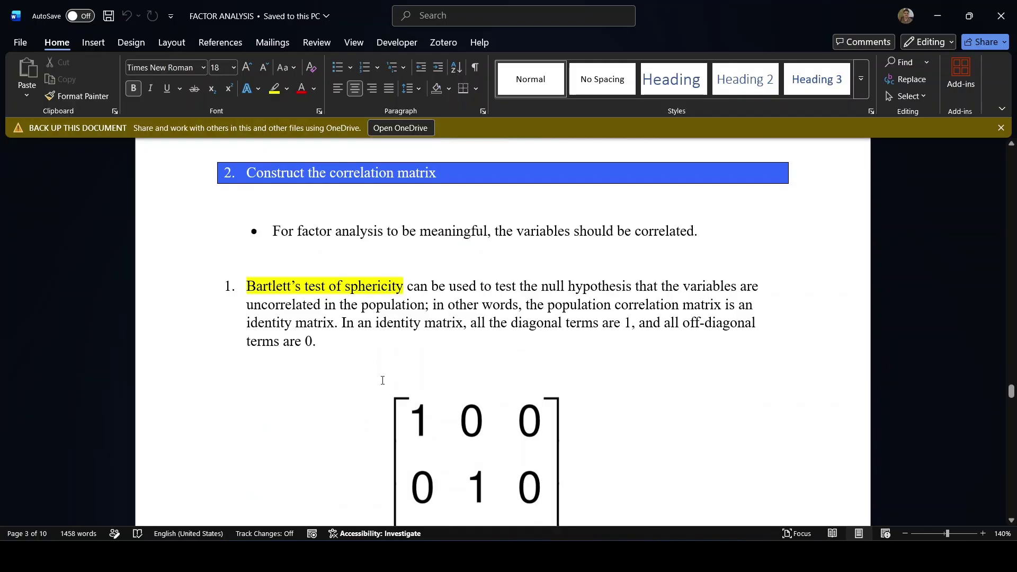
scroll(382, 380, down, 10)
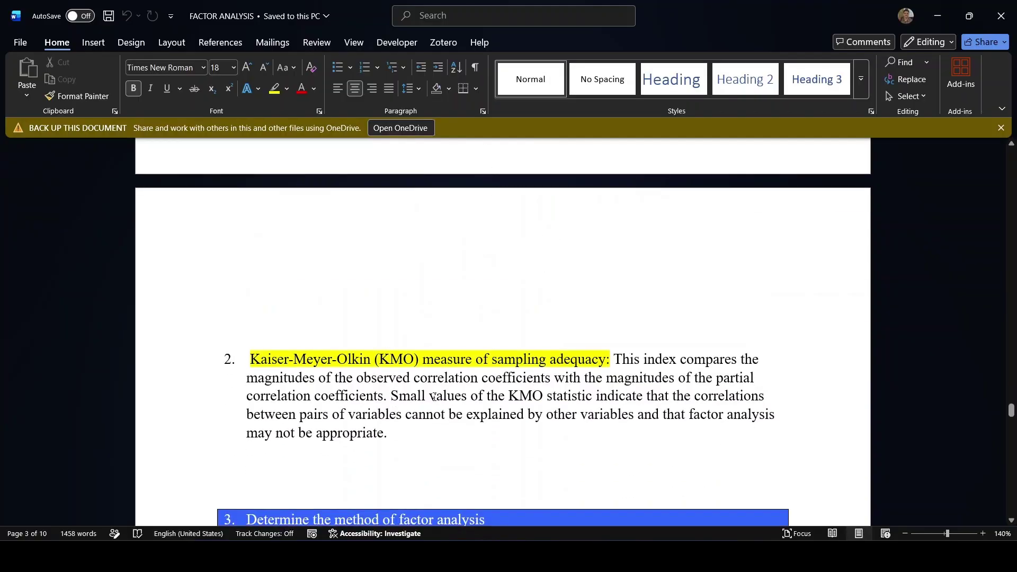
scroll(435, 397, down, 3)
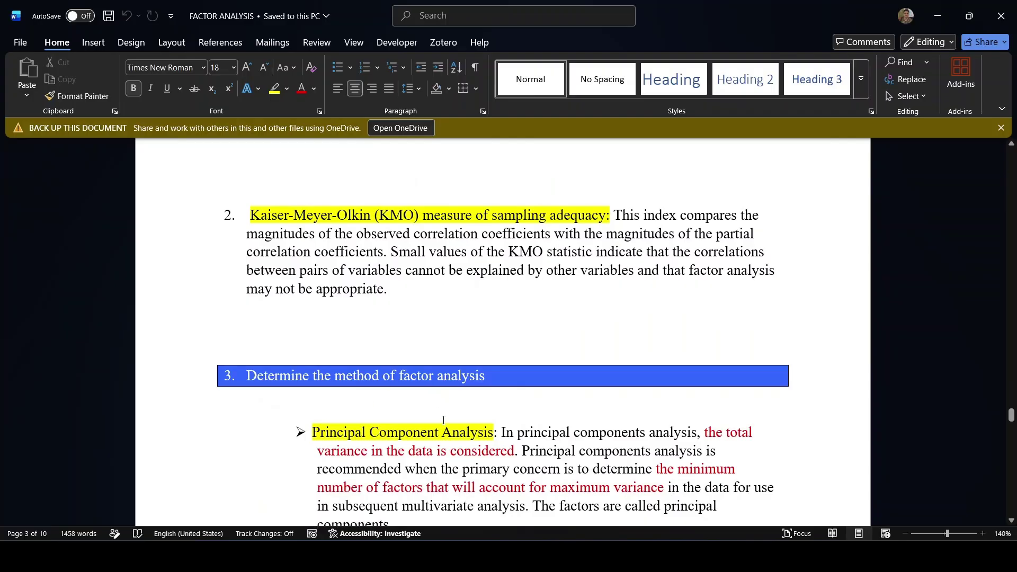
scroll(418, 439, down, 2)
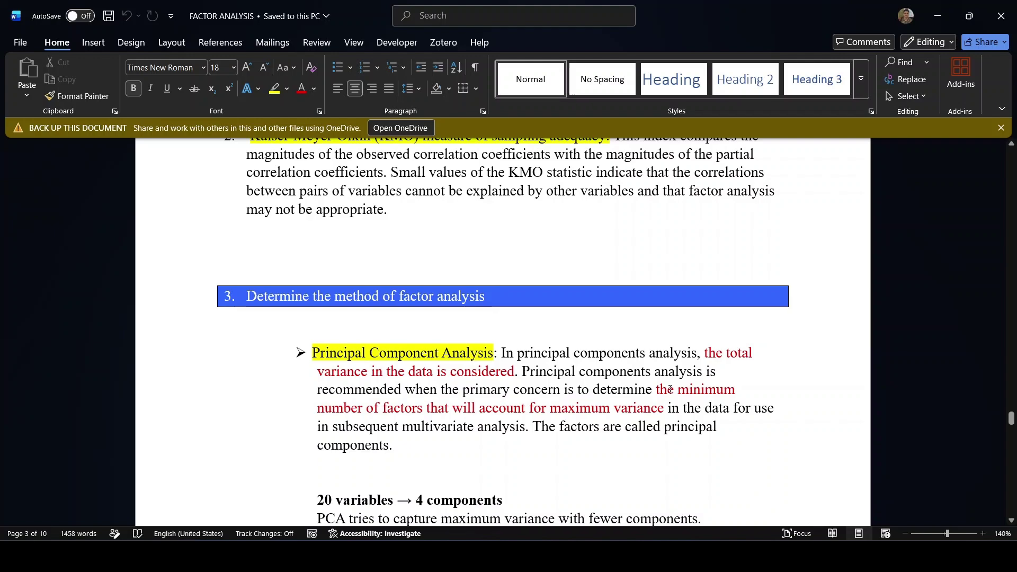
scroll(487, 447, down, 8)
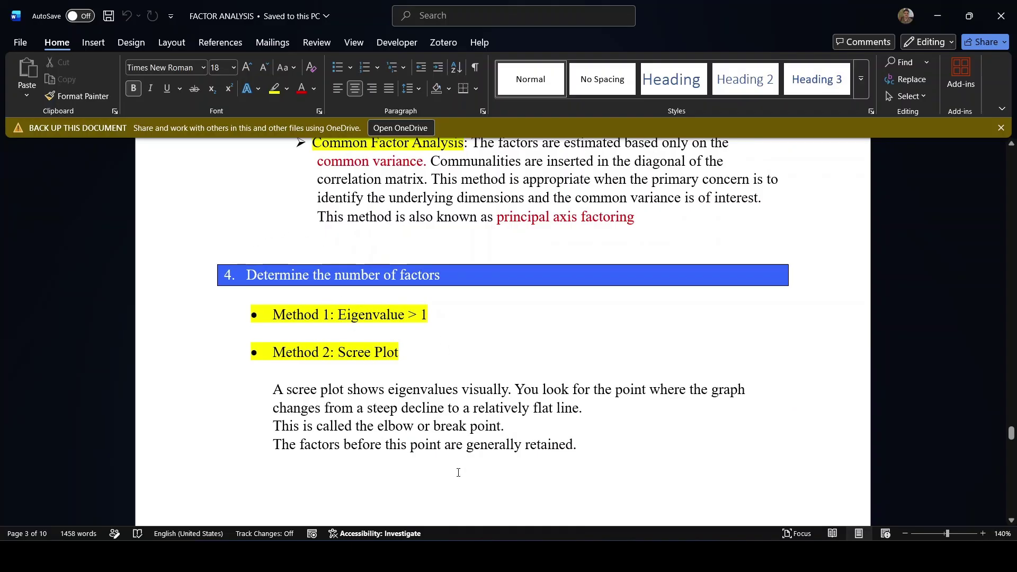
scroll(458, 472, down, 10)
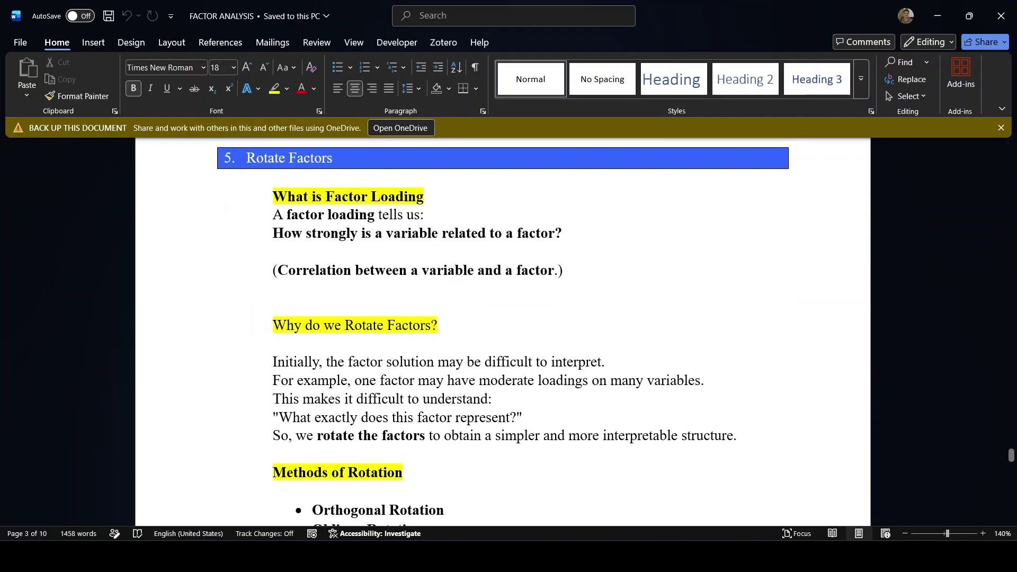
Return to jamovi and examine the component loadings, component statistics, Bartlett's test and KMO tables in the results
click(688, 556)
scroll(541, 299, up, 3)
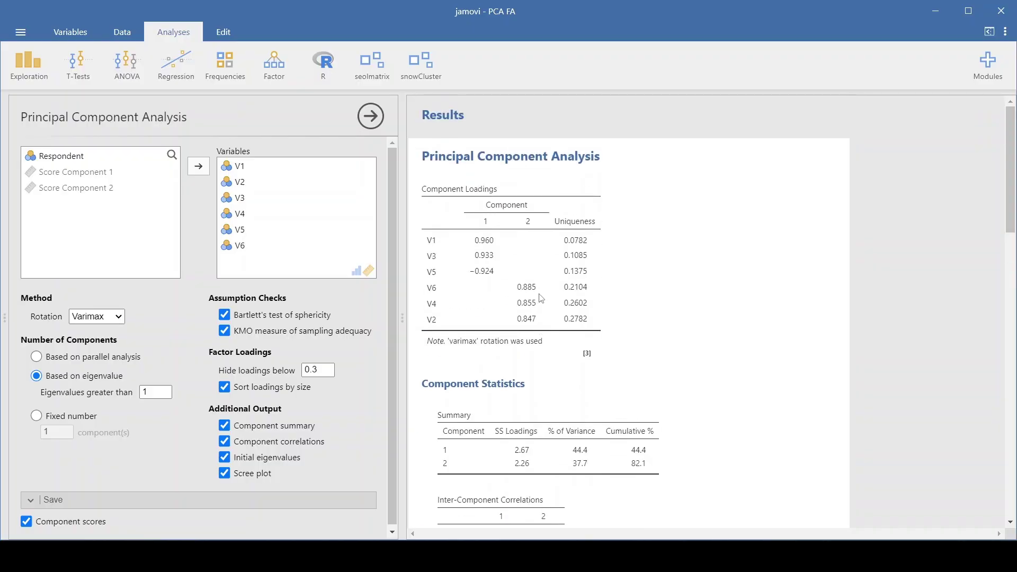
scroll(541, 299, down, 3)
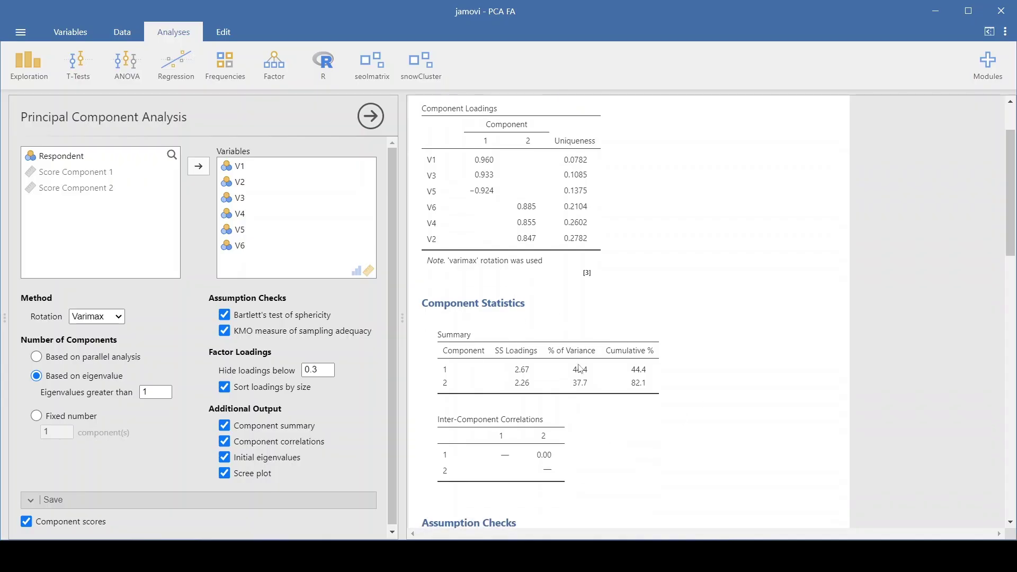
scroll(581, 387, down, 3)
scroll(581, 388, down, 5)
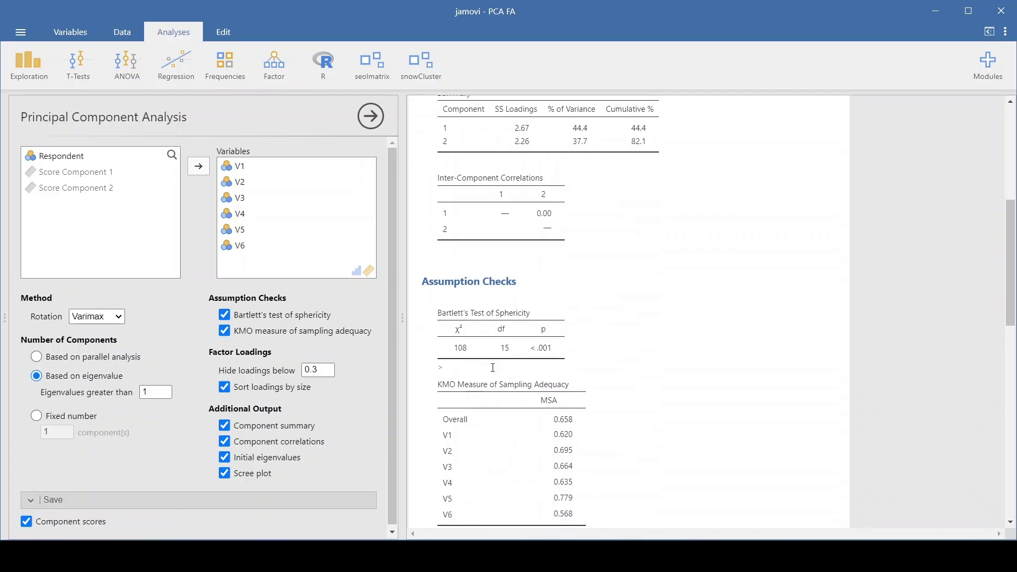
scroll(493, 367, down, 1)
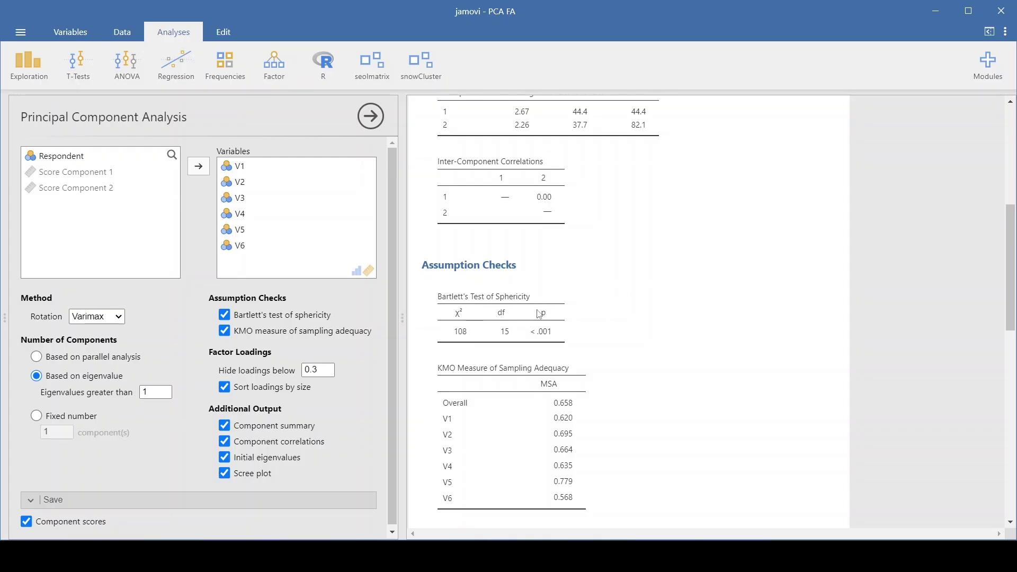
scroll(606, 287, down, 1)
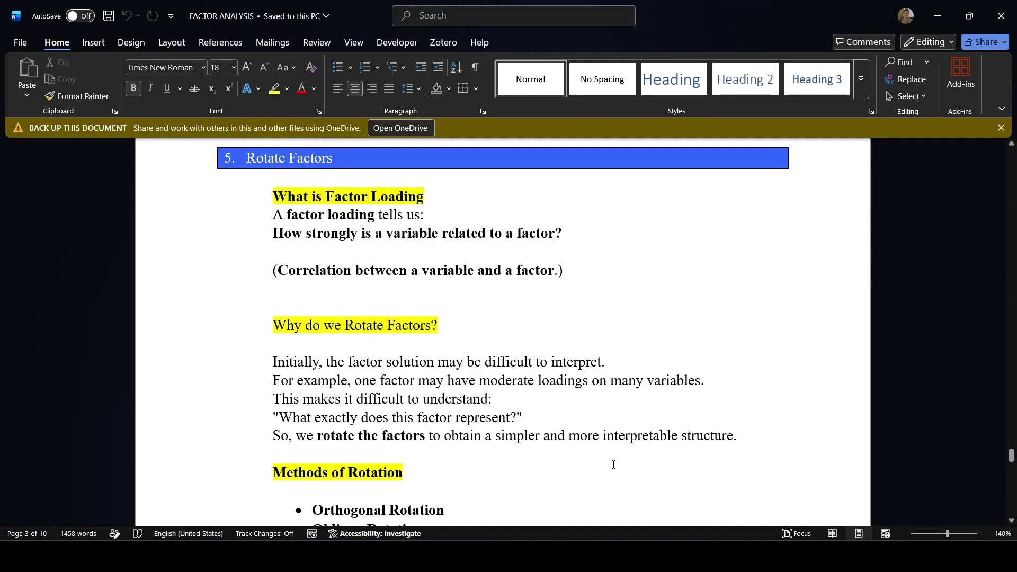
Read the Bartlett's test of sphericity notes in the Word document, then view Bartlett's test and KMO tables in jamovi
scroll(614, 464, up, 15)
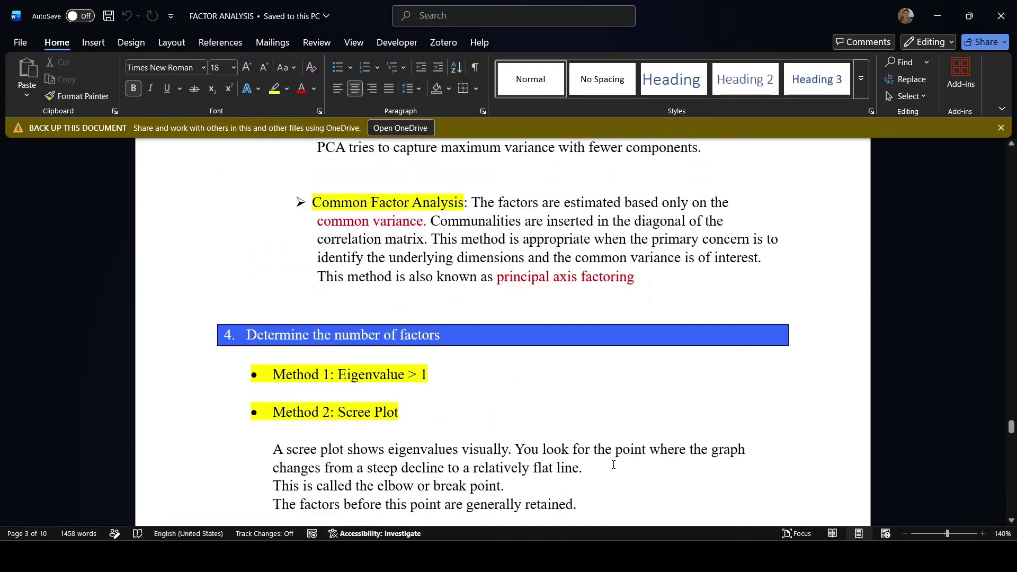
scroll(613, 464, up, 15)
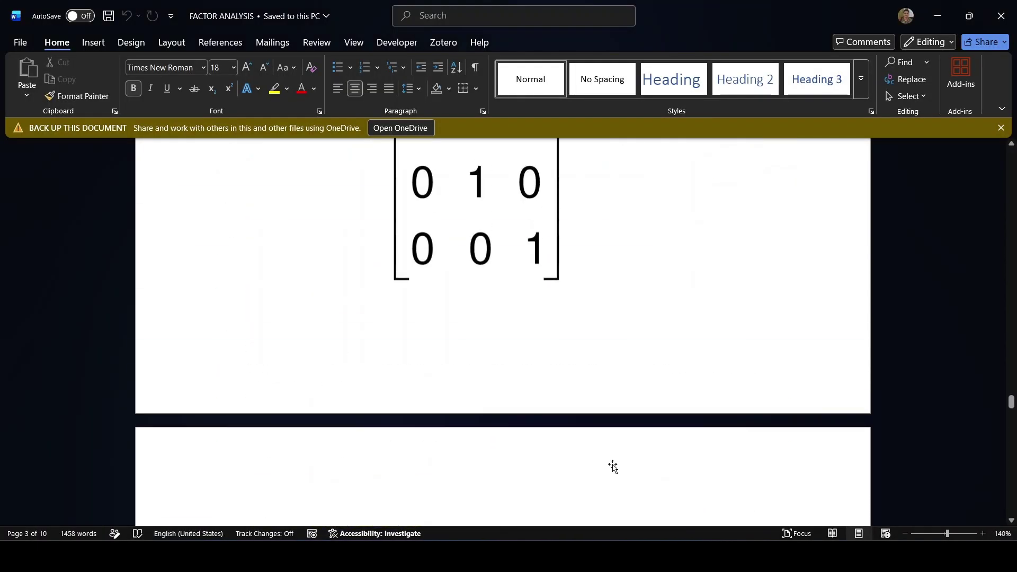
scroll(434, 365, down, 3)
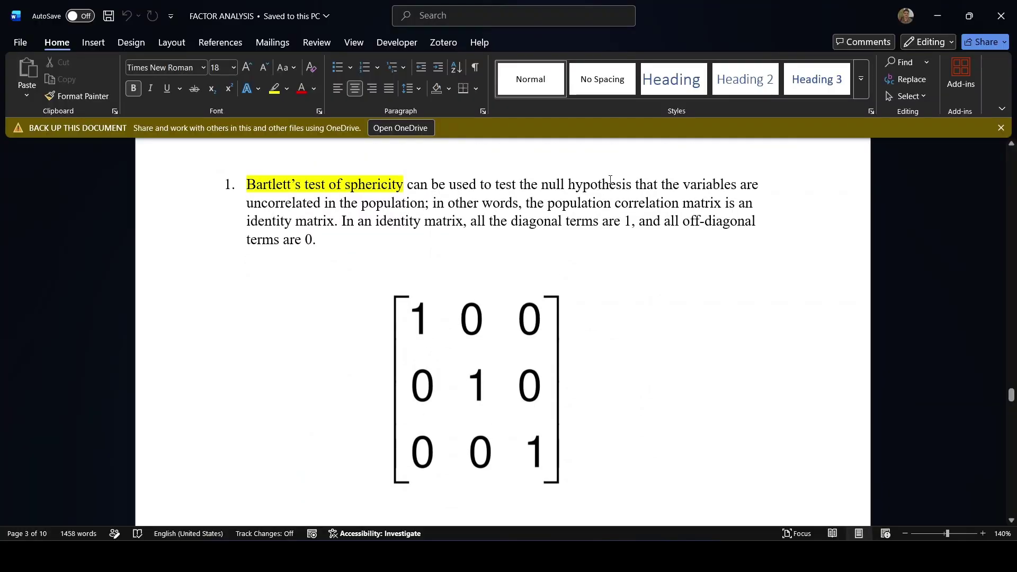
drag(610, 180, 490, 189)
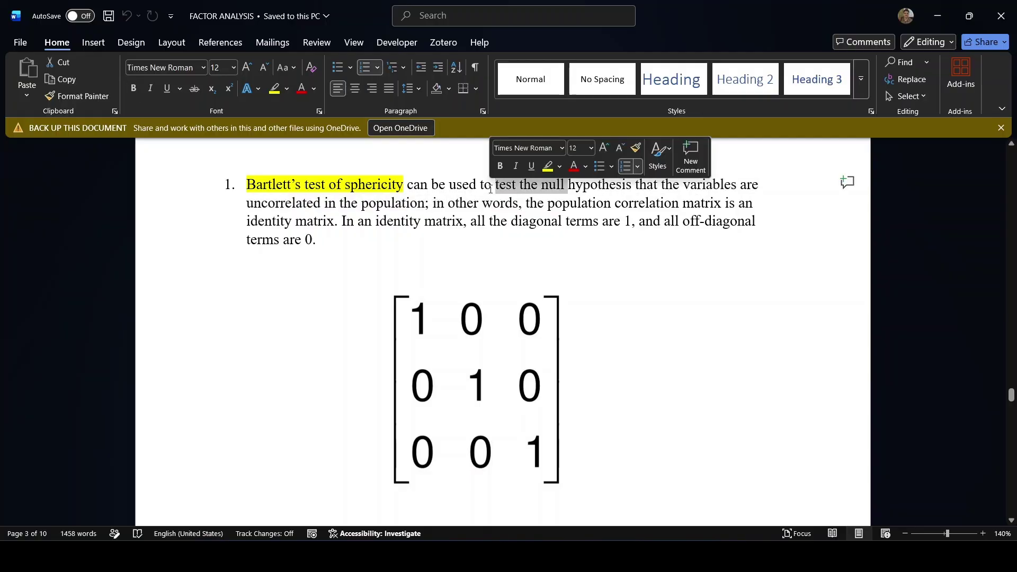
click(502, 235)
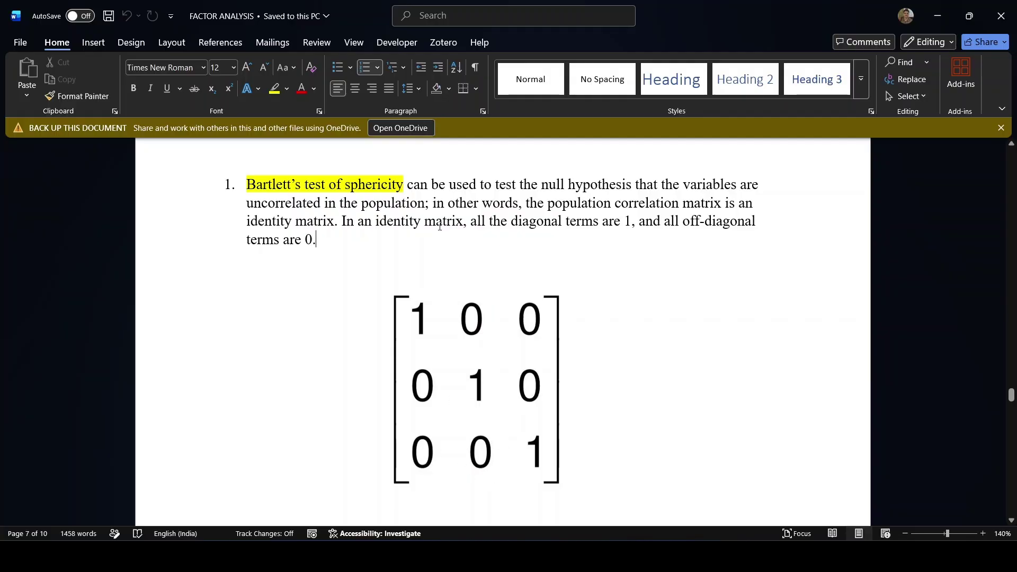
scroll(439, 227, up, 1)
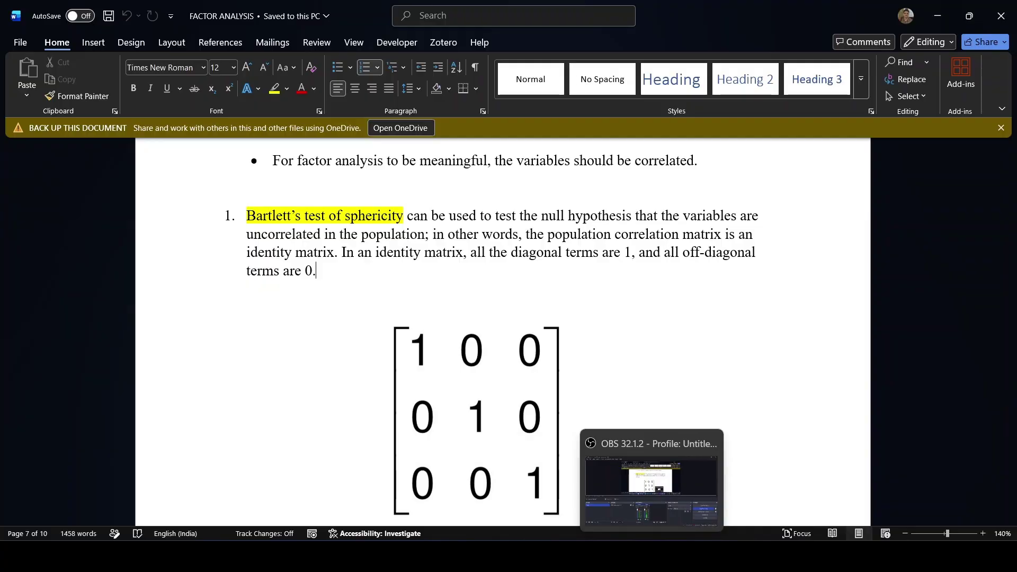
click(709, 556)
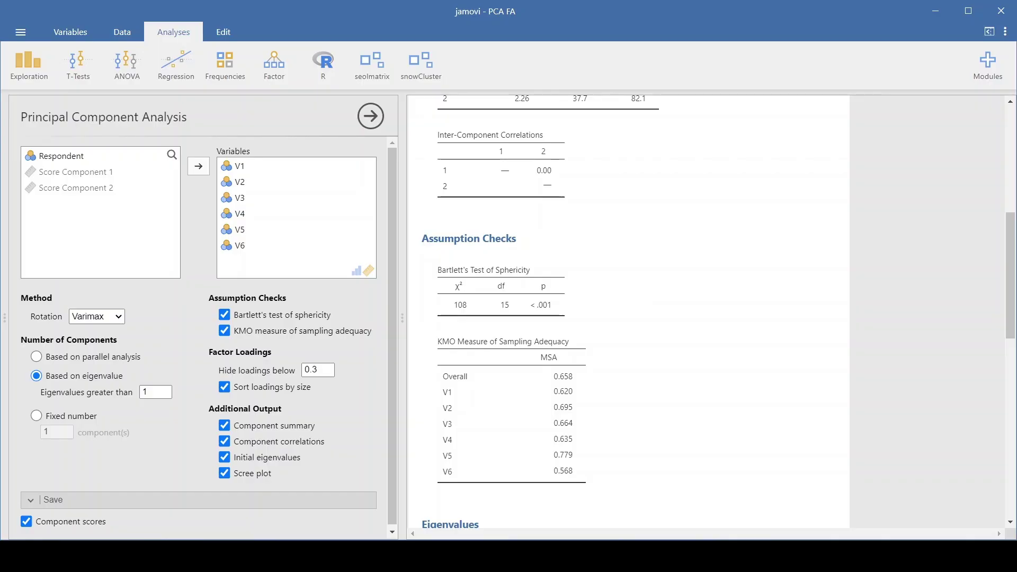
Go back to Word and review the notes from formulating the problem through the KMO measure to section 3 on the factor analysis method
click(636, 556)
scroll(637, 417, up, 7)
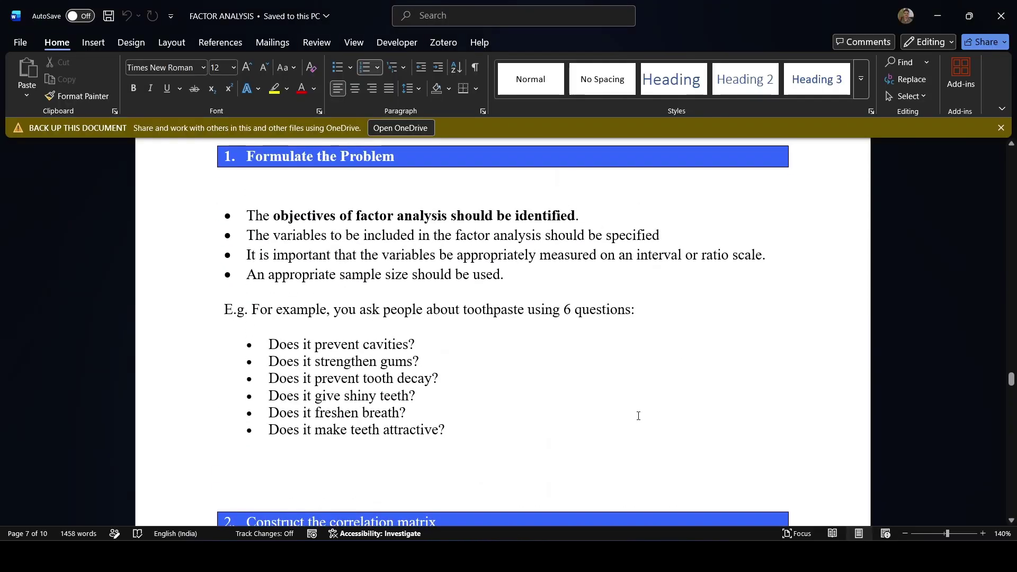
scroll(639, 415, down, 5)
scroll(376, 356, down, 6)
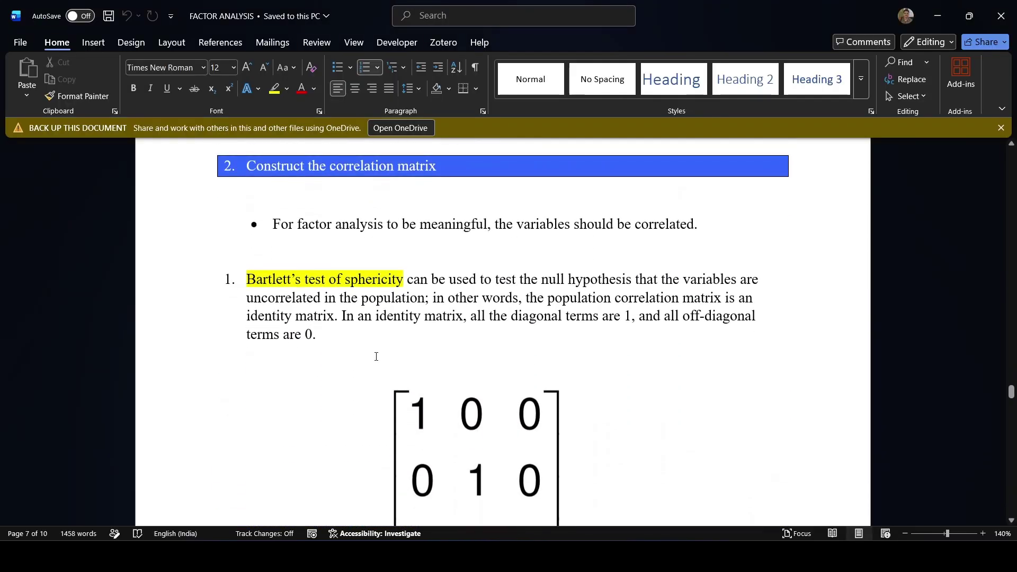
scroll(376, 356, down, 3)
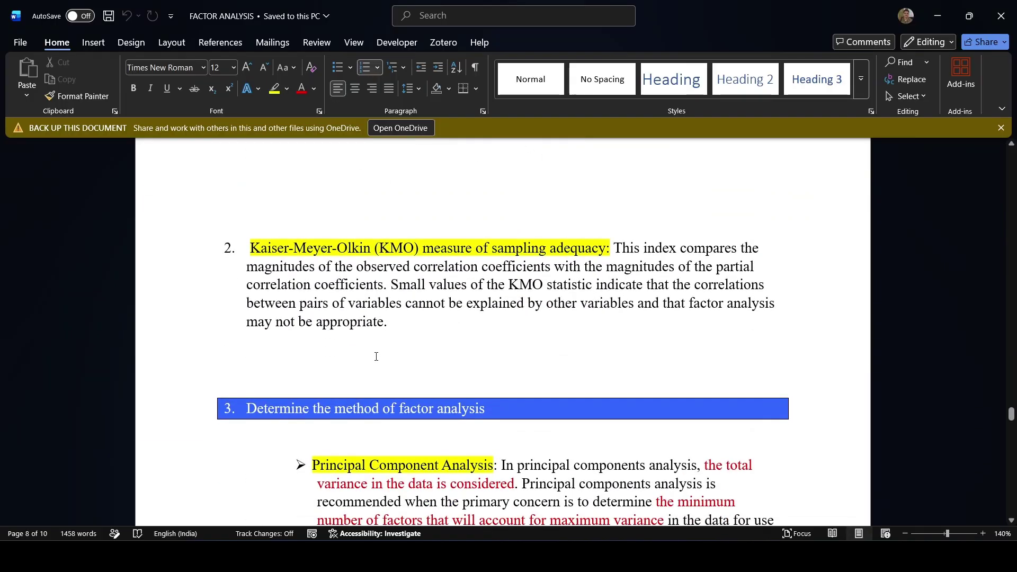
scroll(376, 356, down, 4)
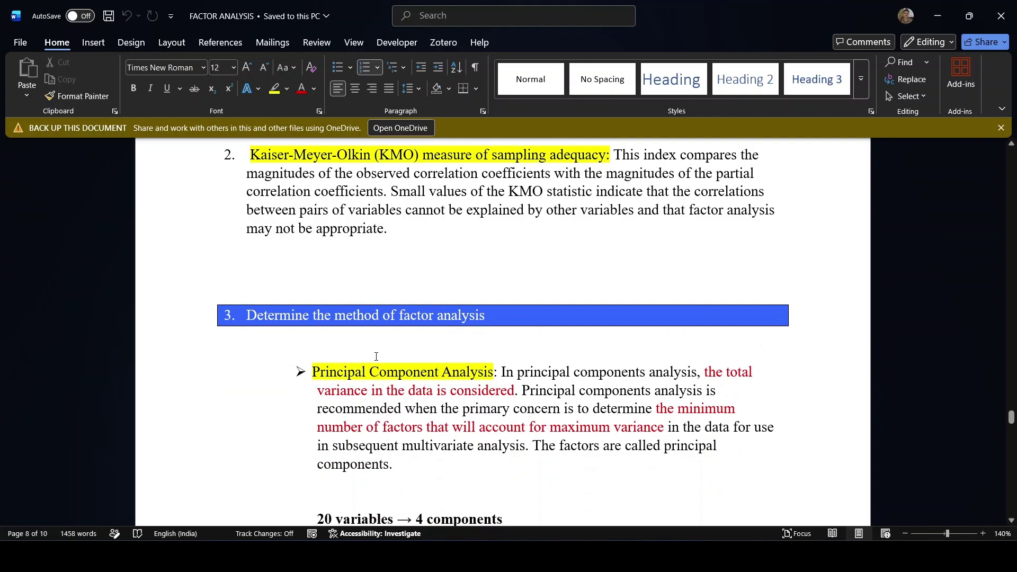
Switch to jamovi and examine the KMO and initial eigenvalues tables in the results
mouse_move(688, 556)
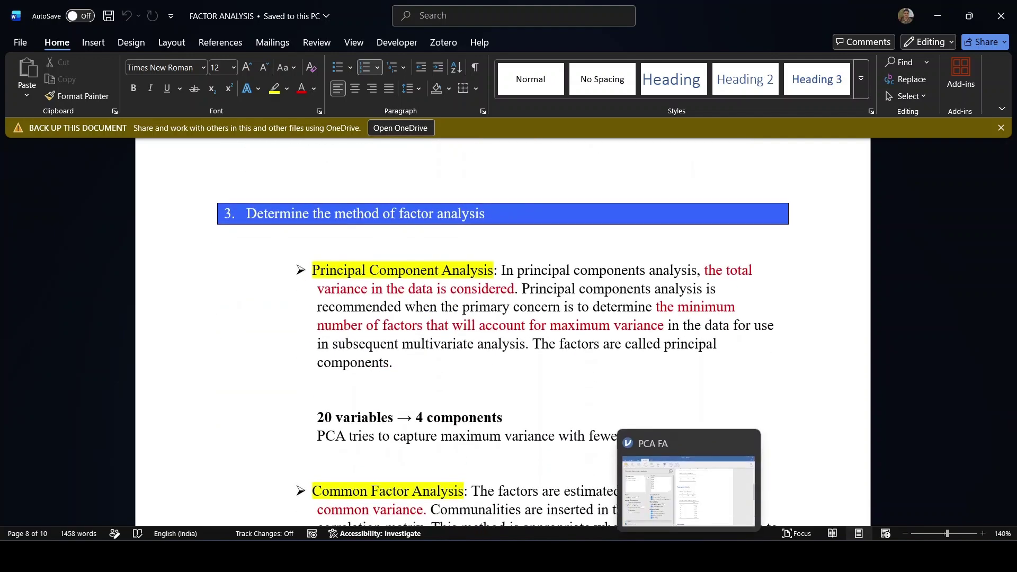
click(689, 476)
scroll(606, 447, down, 5)
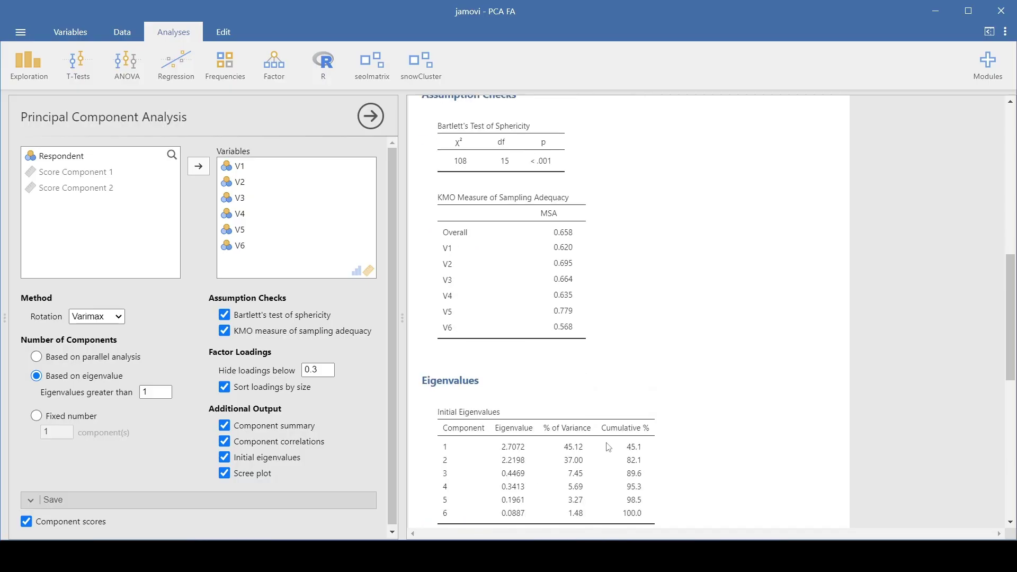
Switch to Word and review the four methods for determining the number of factors in section 4
mouse_move(718, 556)
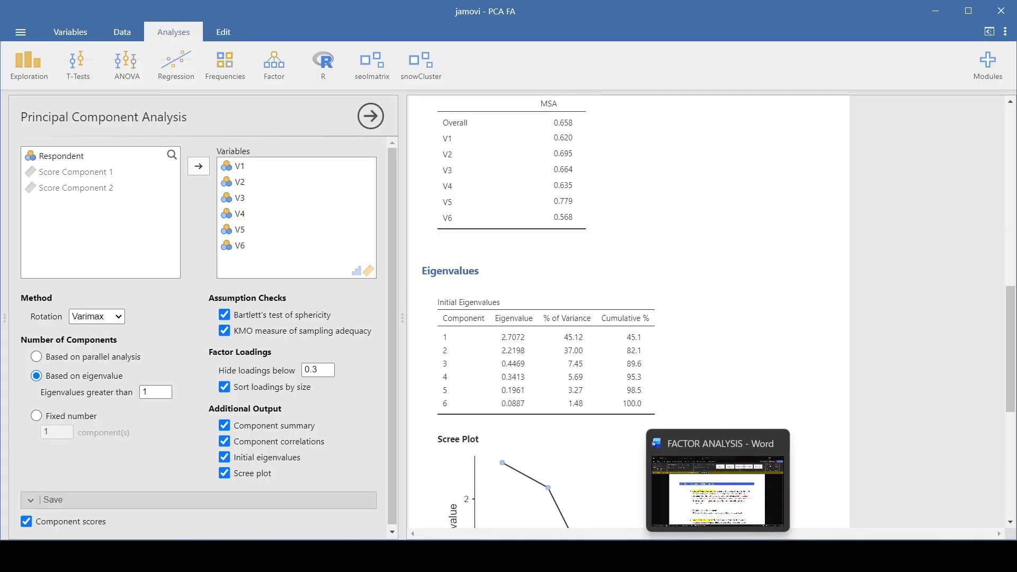
click(718, 476)
scroll(548, 463, down, 5)
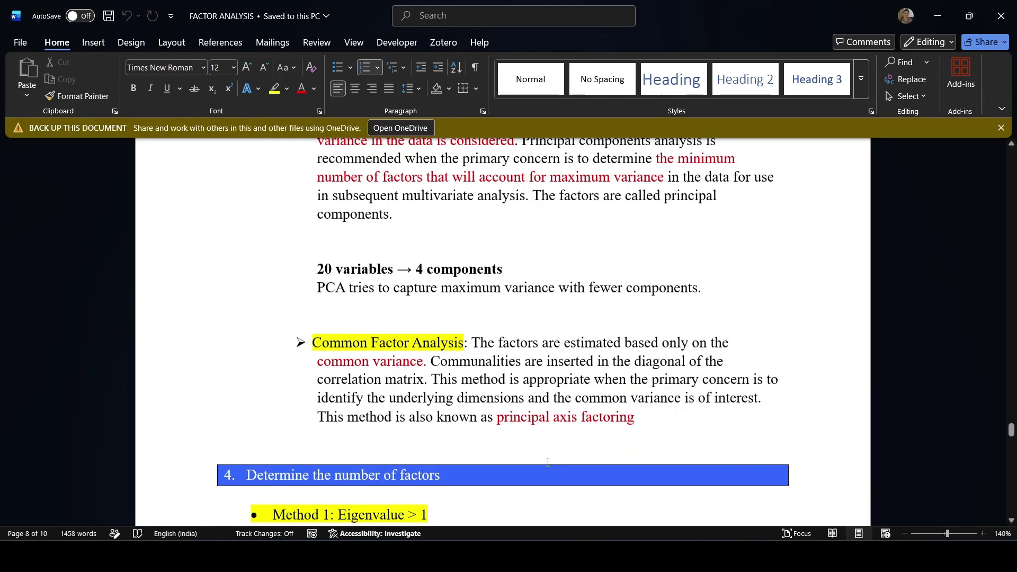
scroll(548, 463, down, 1)
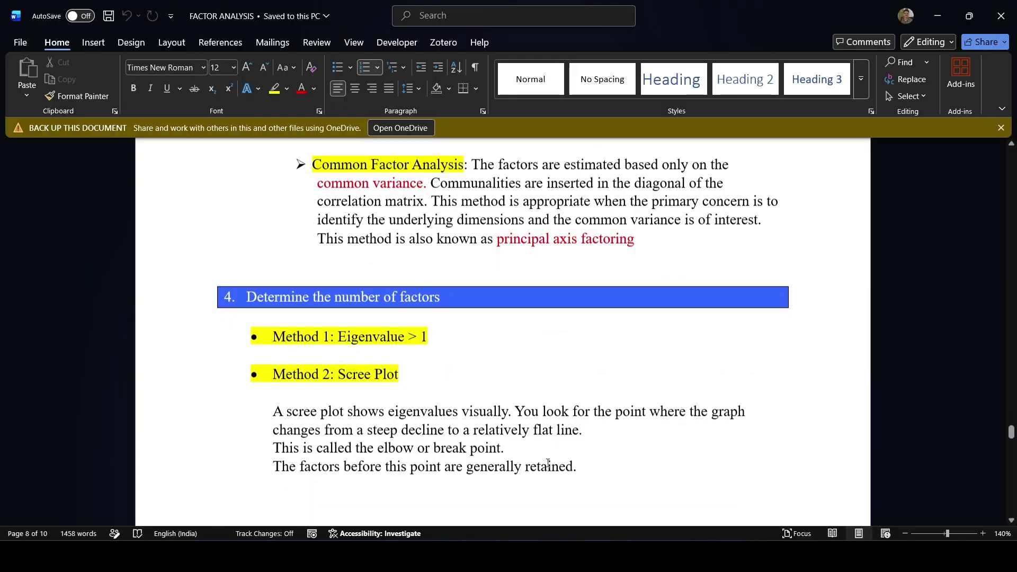
click(713, 557)
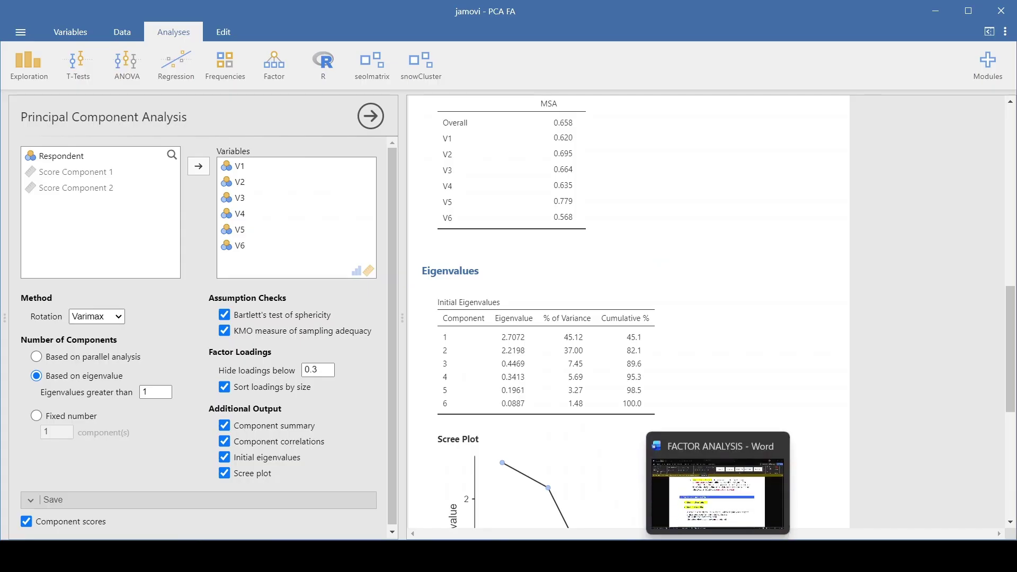
click(717, 556)
scroll(580, 434, down, 7)
scroll(580, 435, up, 3)
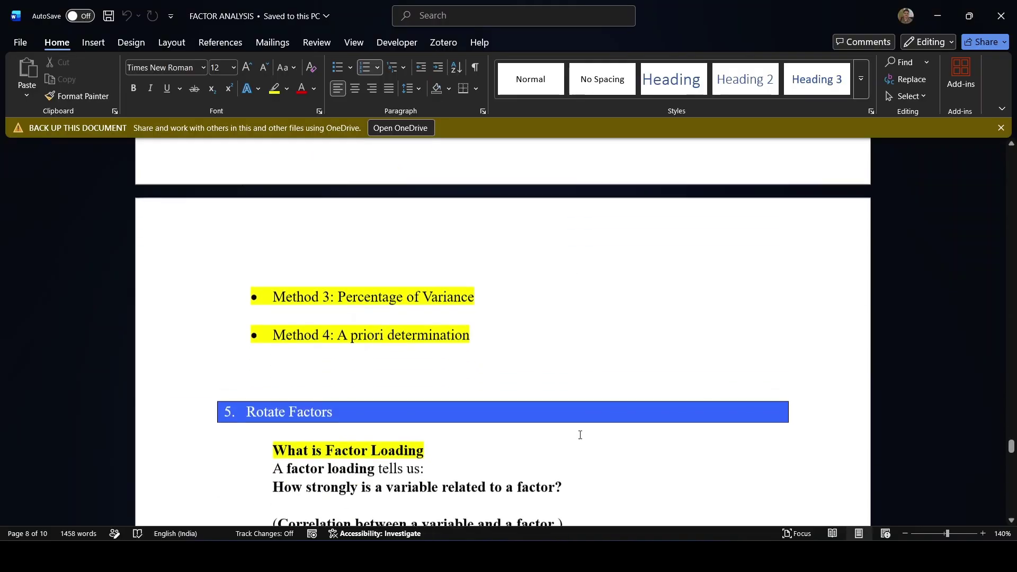
scroll(579, 435, up, 6)
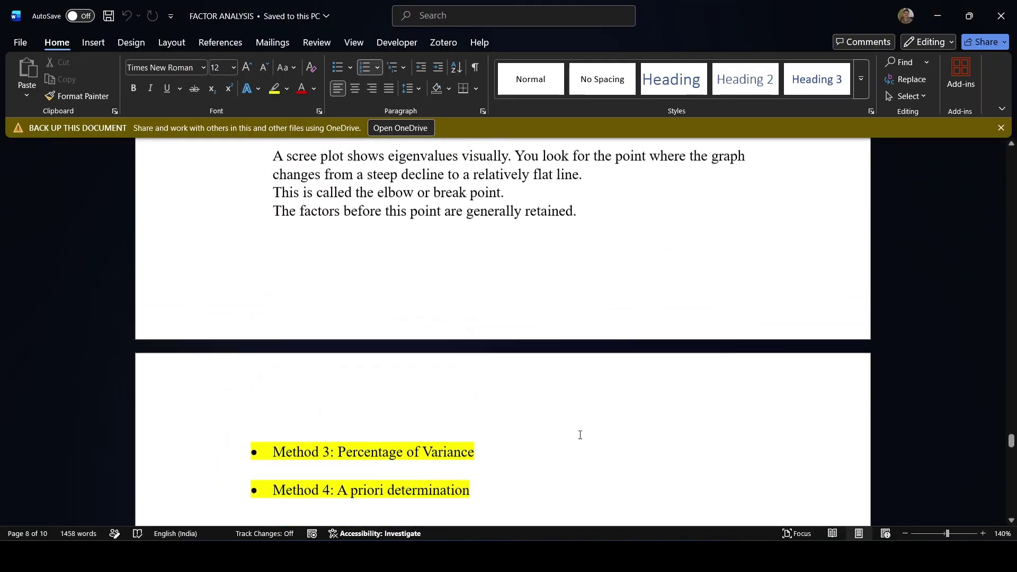
Return to jamovi and examine the initial eigenvalues table together with the scree plot
click(742, 556)
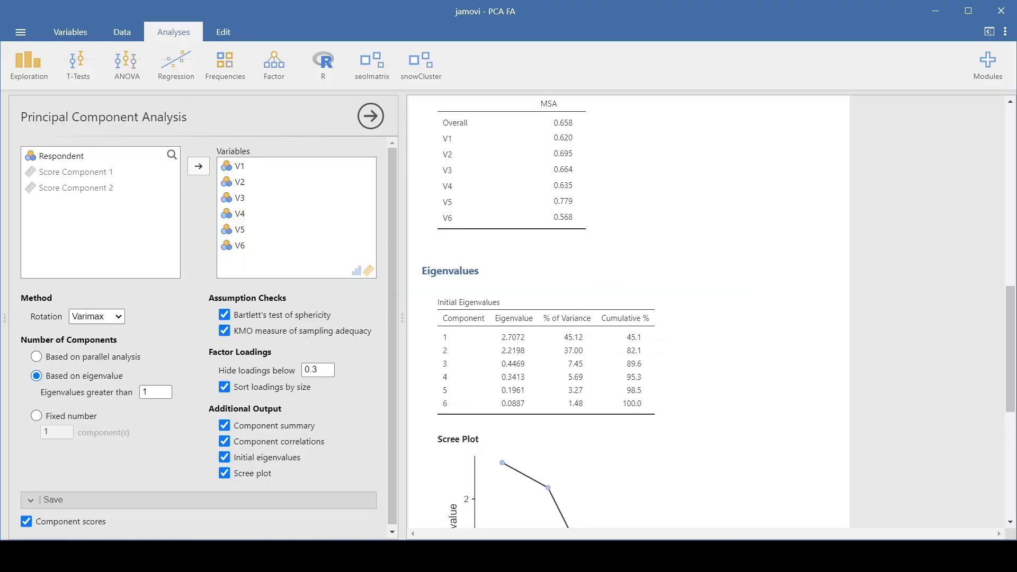
scroll(574, 396, down, 2)
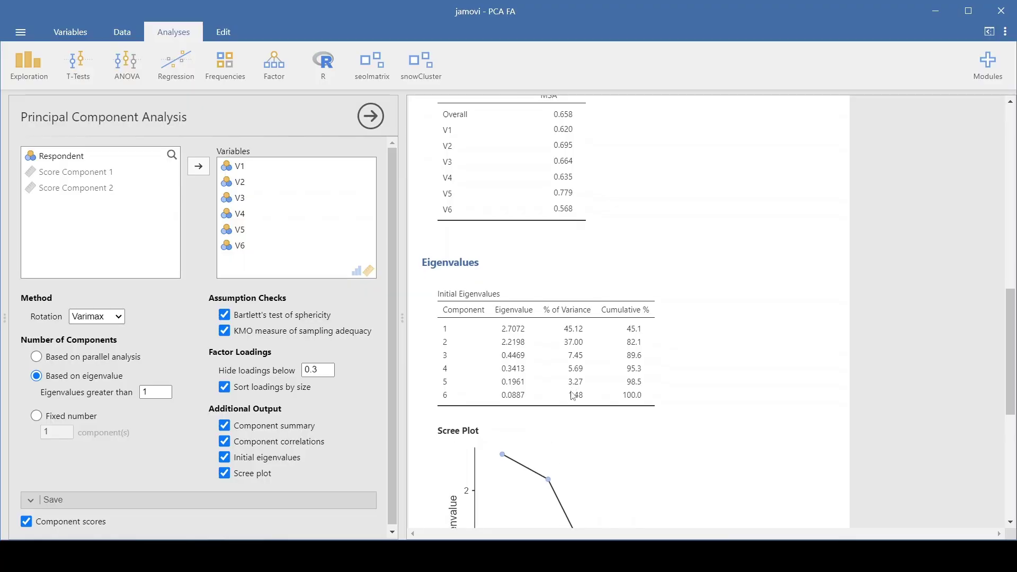
scroll(573, 397, down, 4)
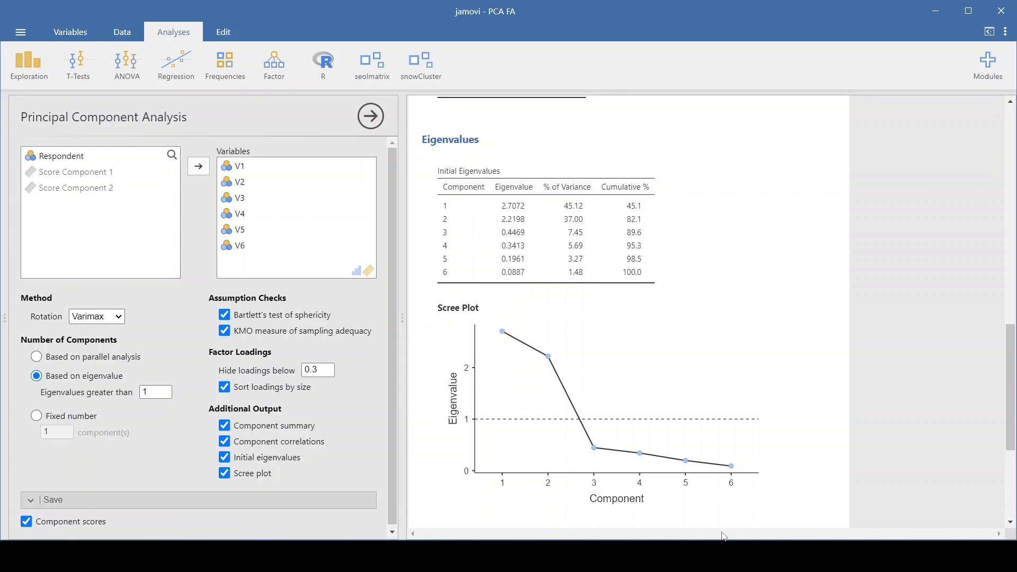
Read the elbow point explanation under Method 2 in Word and compare it with the scree plot in jamovi
click(728, 555)
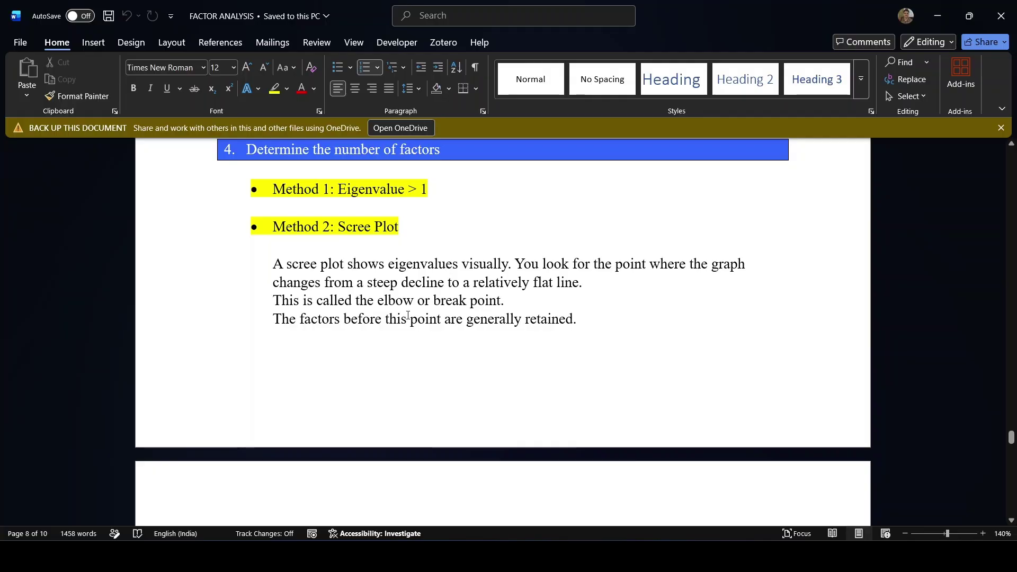
drag(398, 302, 546, 332)
click(480, 356)
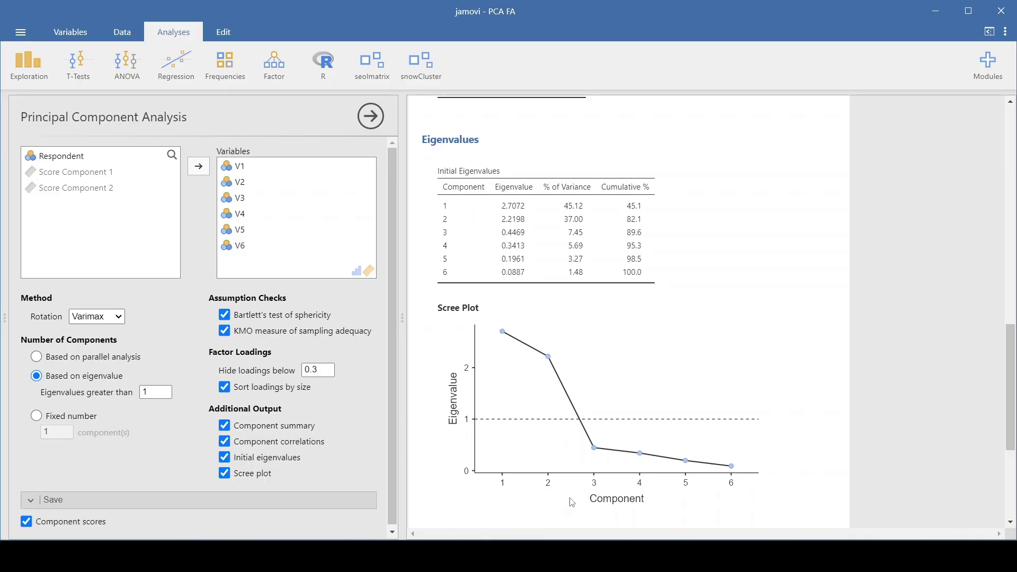
scroll(576, 500, down, 1)
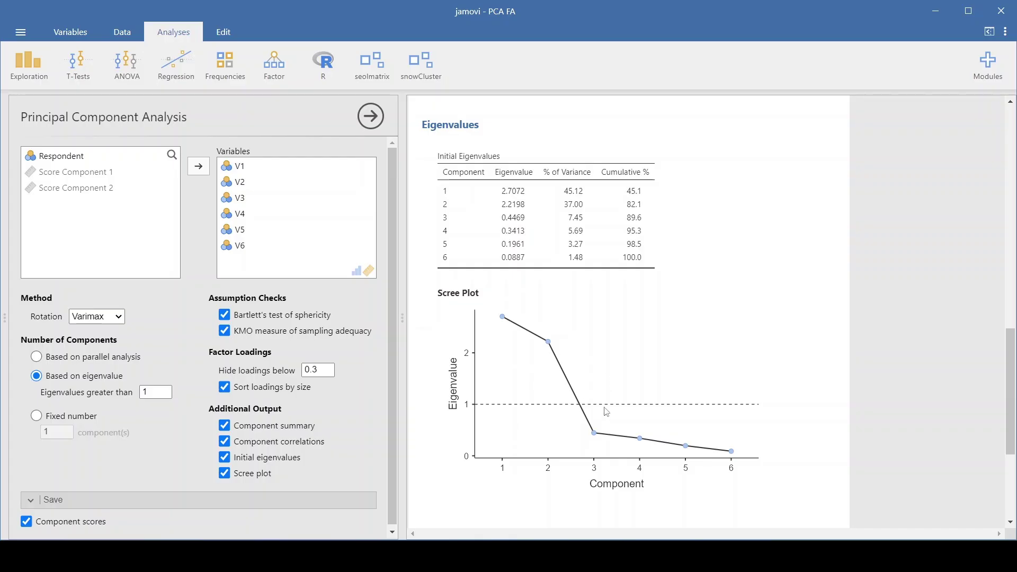
scroll(607, 414, down, 1)
scroll(606, 414, up, 1)
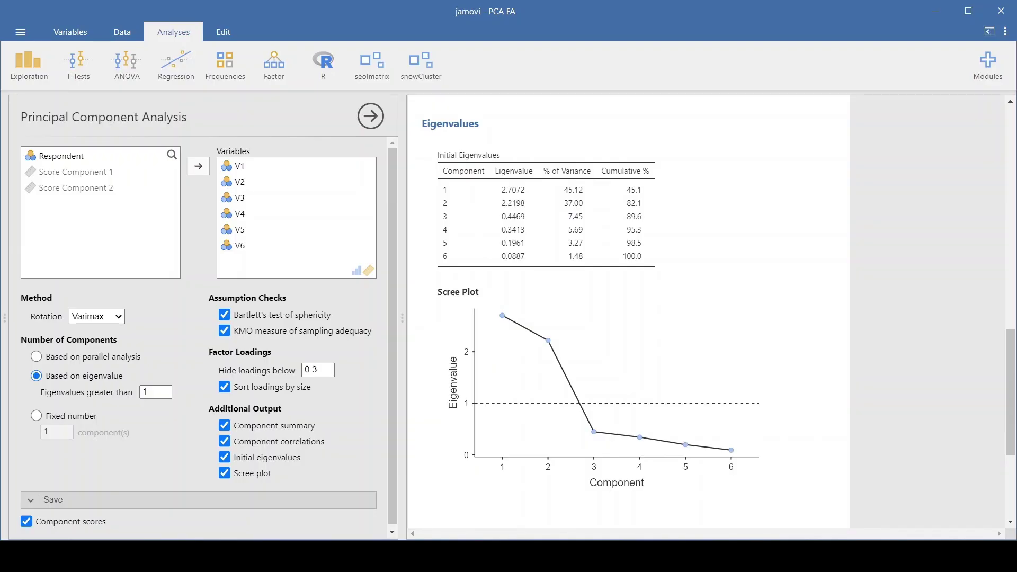
Read Methods 3 and 4 in Word, then check the cumulative variance and assumption check tables in jamovi
key(alt+Tab)
scroll(528, 449, down, 3)
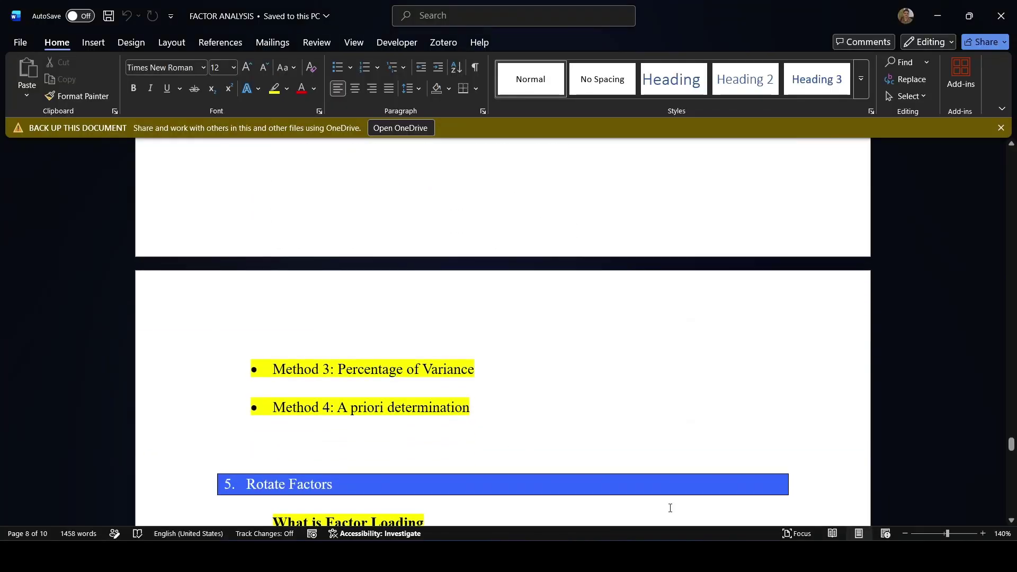
click(653, 538)
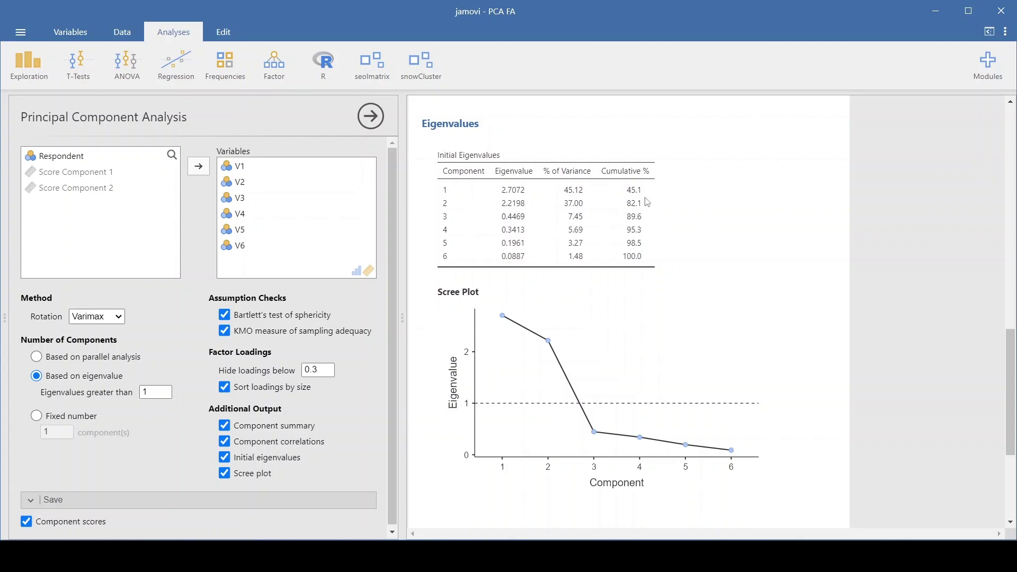
scroll(642, 211, up, 5)
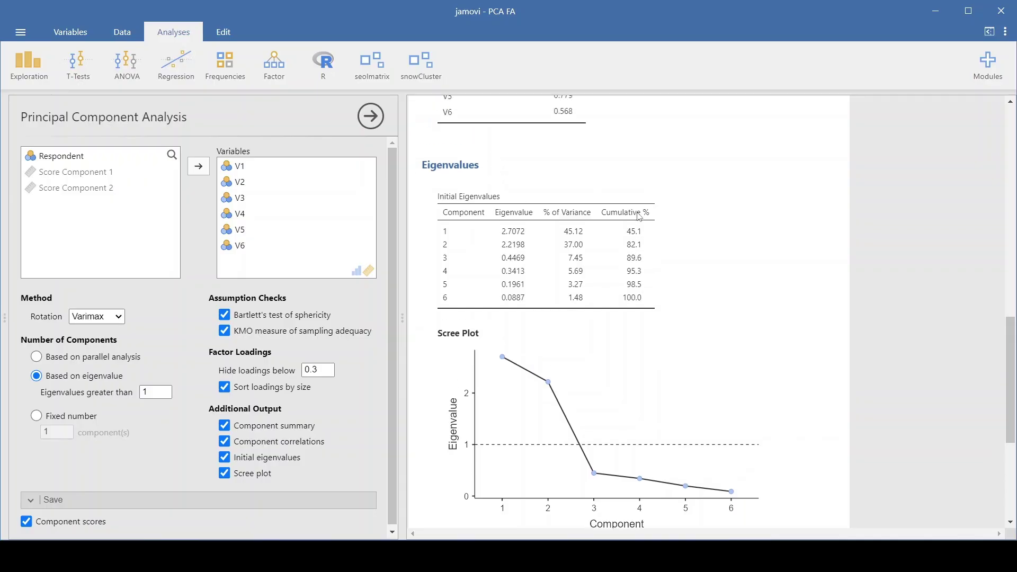
scroll(639, 216, up, 3)
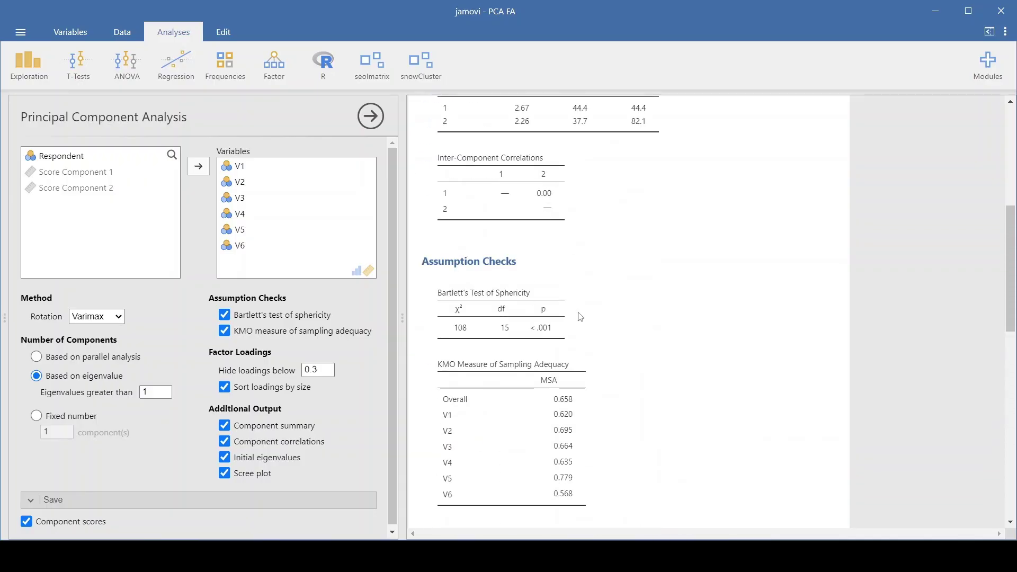
scroll(595, 329, down, 1)
scroll(596, 331, down, 4)
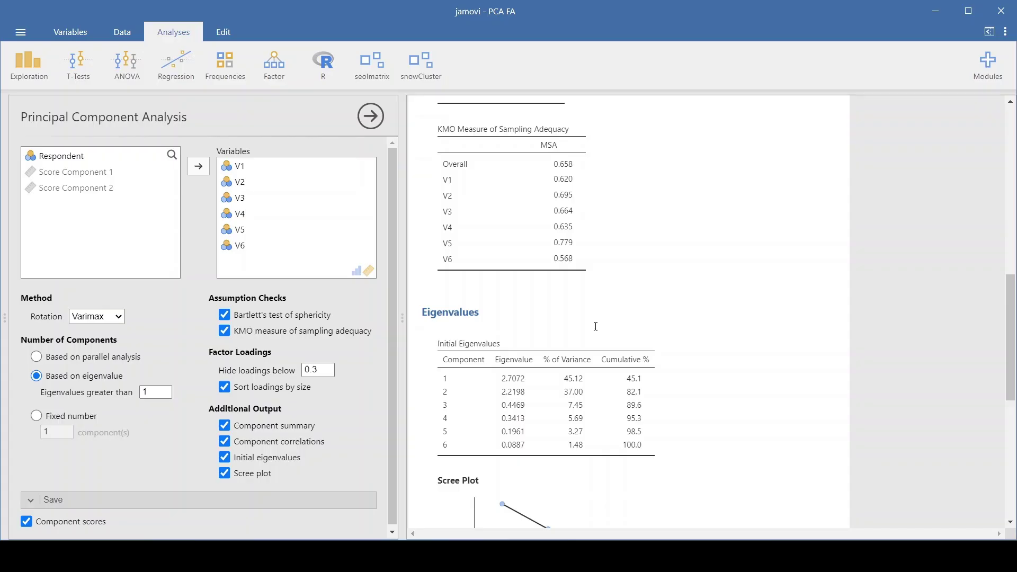
scroll(555, 396, down, 2)
scroll(554, 397, down, 2)
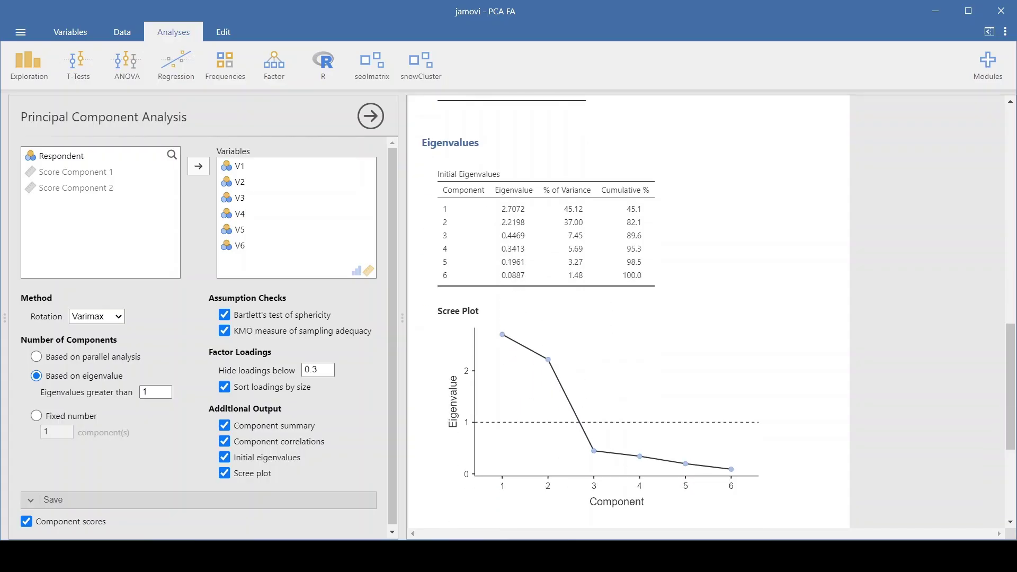
Return to Word and look back over the notes from section 3 to the toothpaste questions and the correlation matrix section
key(alt+Tab)
scroll(617, 297, up, 15)
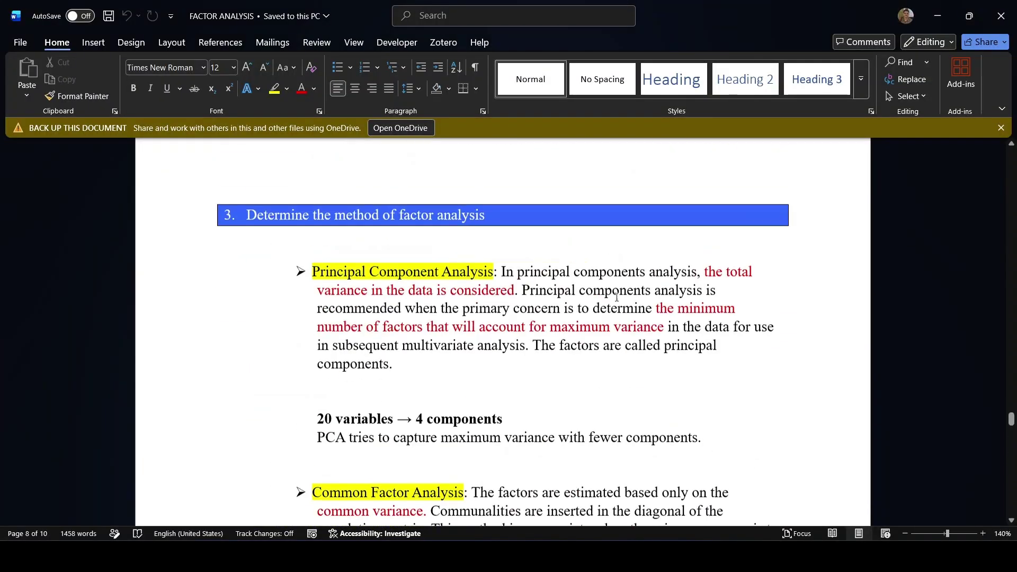
scroll(616, 297, up, 15)
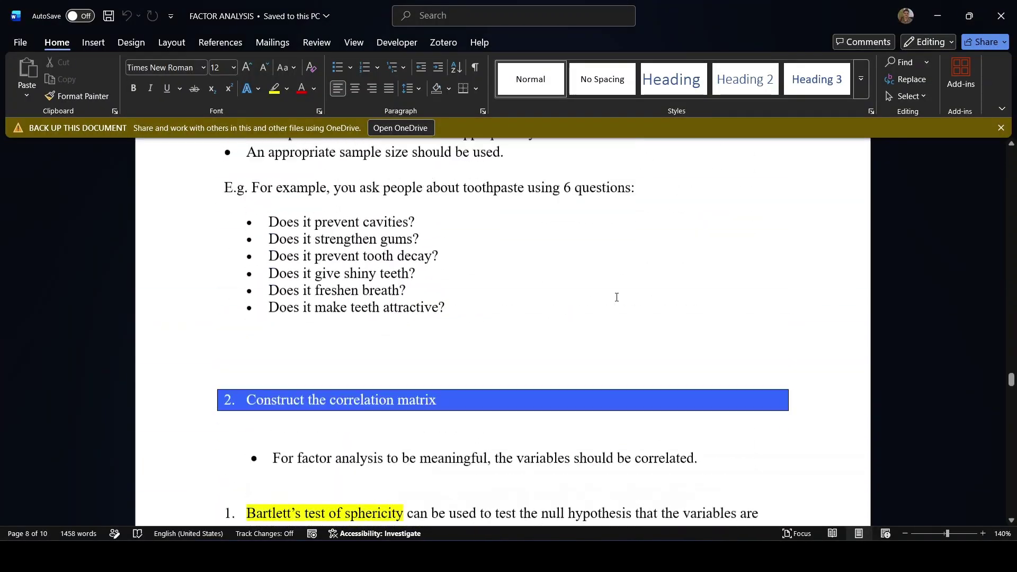
scroll(473, 316, down, 15)
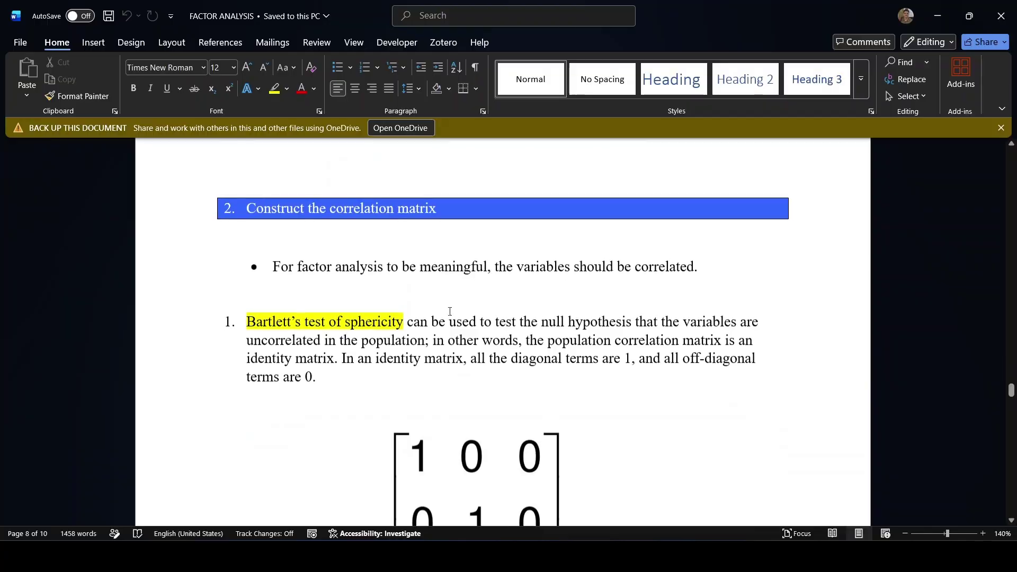
Look through the Word notes from the correlation matrix section to the factor loading explanation in section 5, Rotate Factors
scroll(436, 322, down, 10)
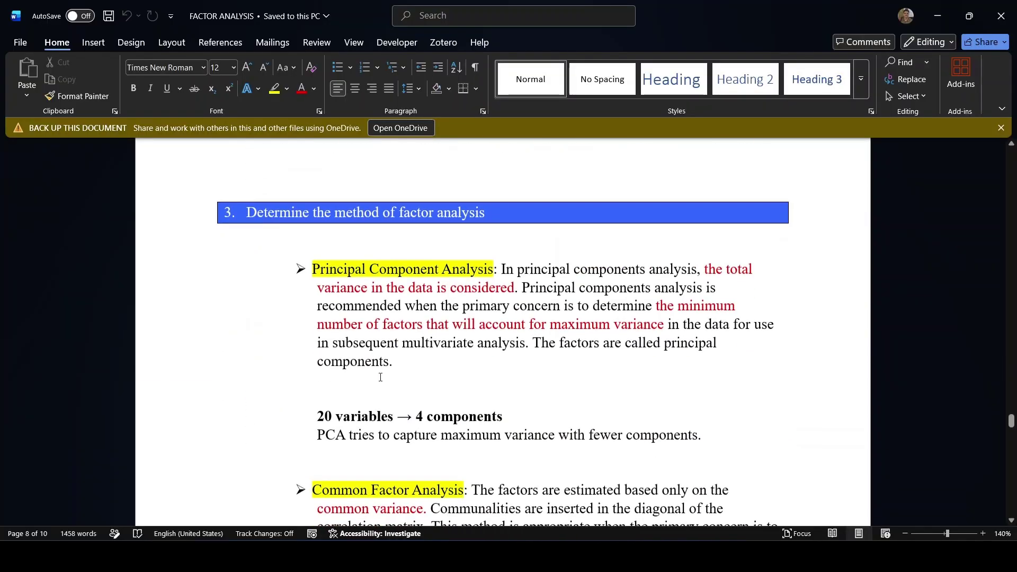
scroll(362, 396, down, 10)
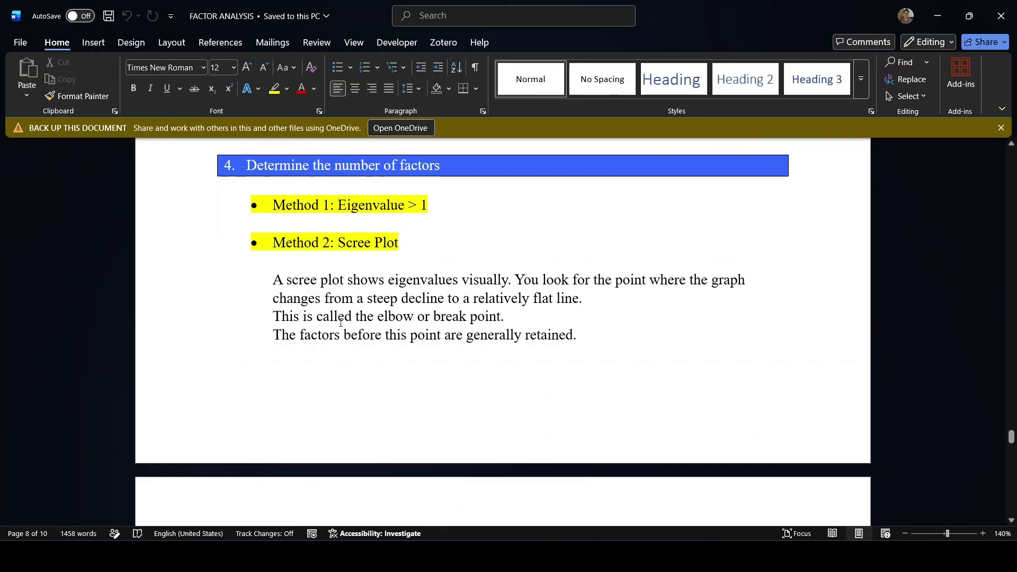
scroll(340, 322, down, 9)
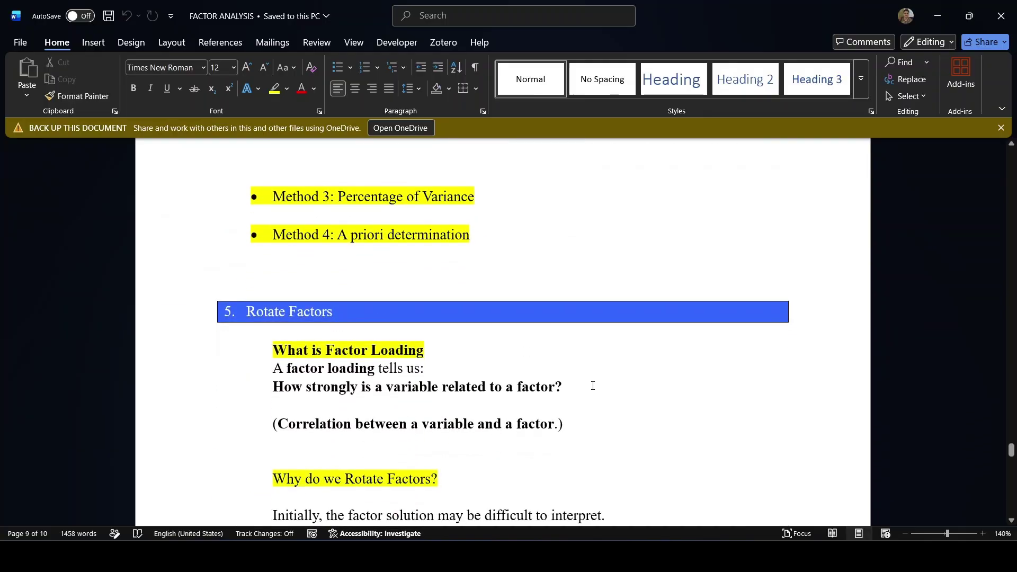
scroll(593, 386, down, 2)
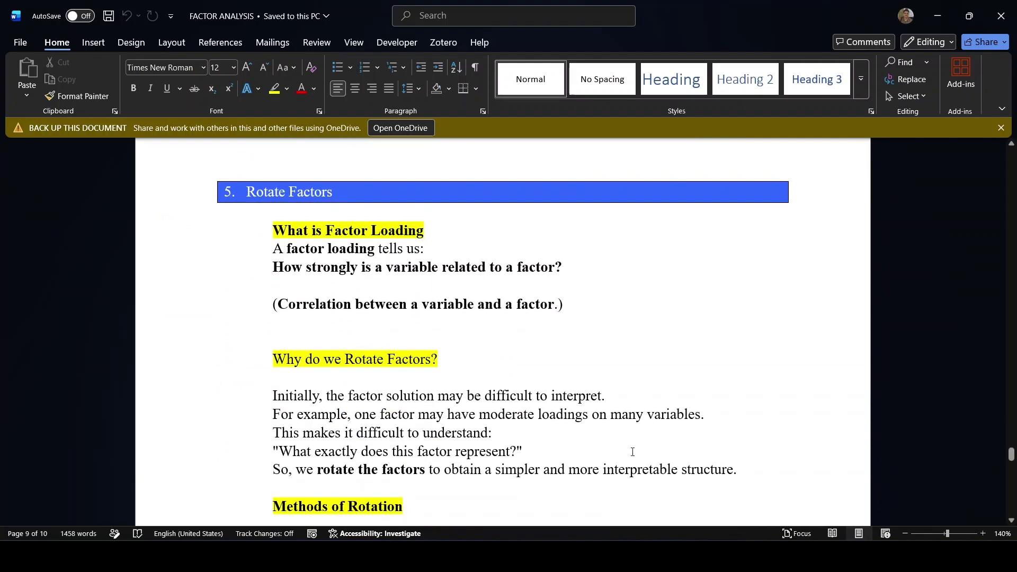
Check the component loadings table in jamovi, then read why factors are rotated and the Methods of Rotation list in Word
key(alt+Tab)
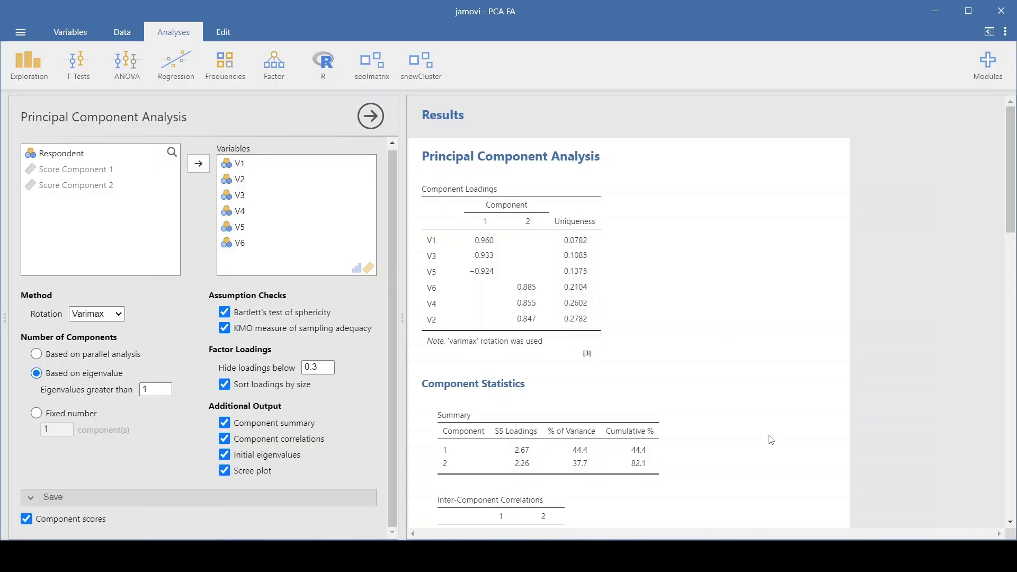
key(alt+Tab)
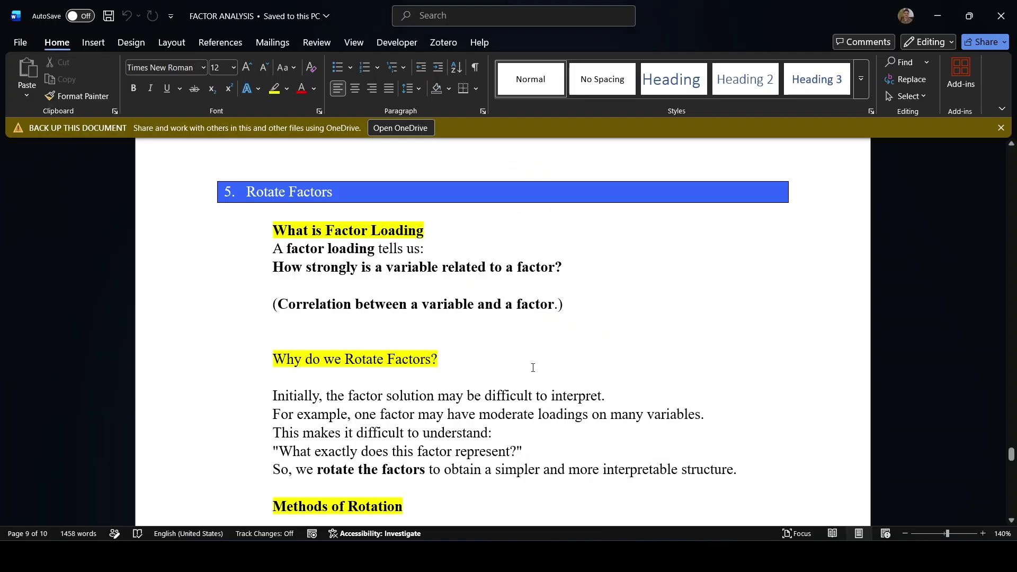
mouse_move(688, 556)
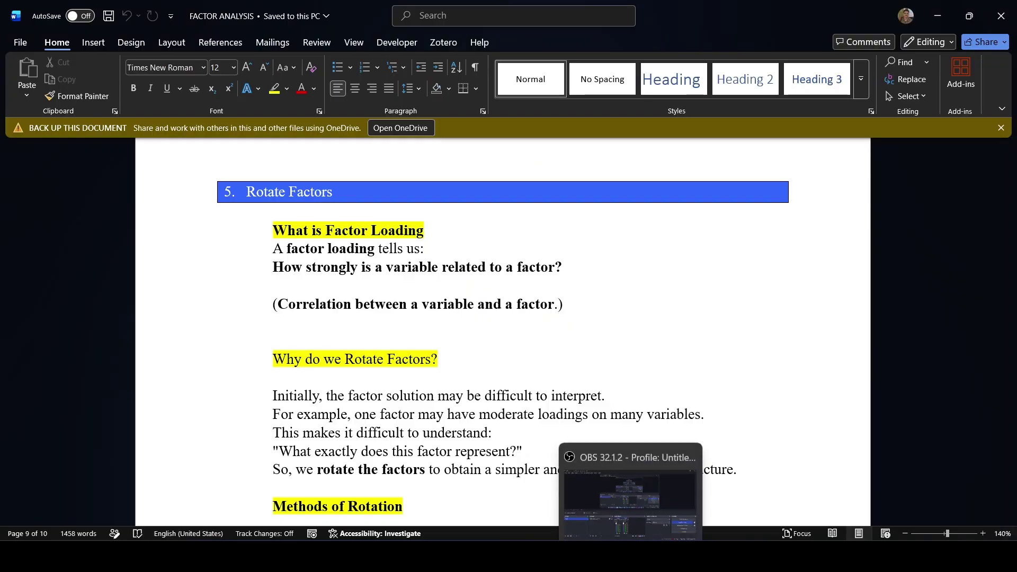
click(660, 517)
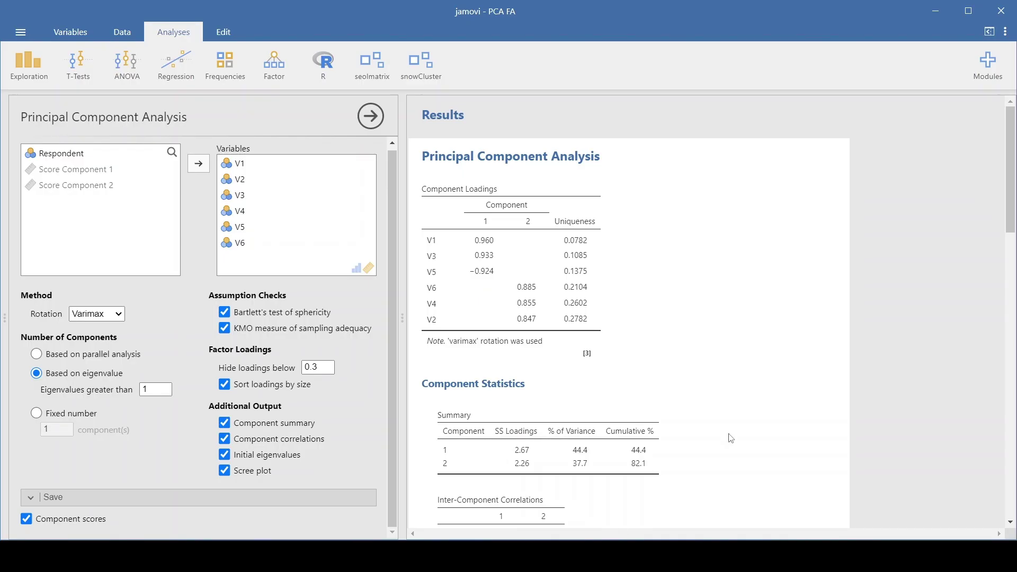
mouse_move(718, 556)
click(718, 493)
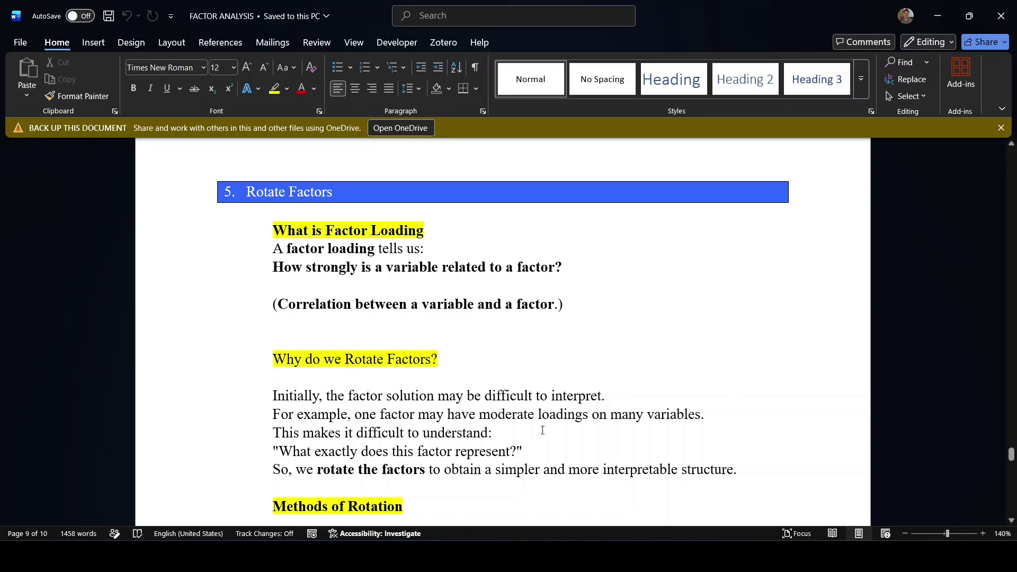
scroll(543, 430, down, 3)
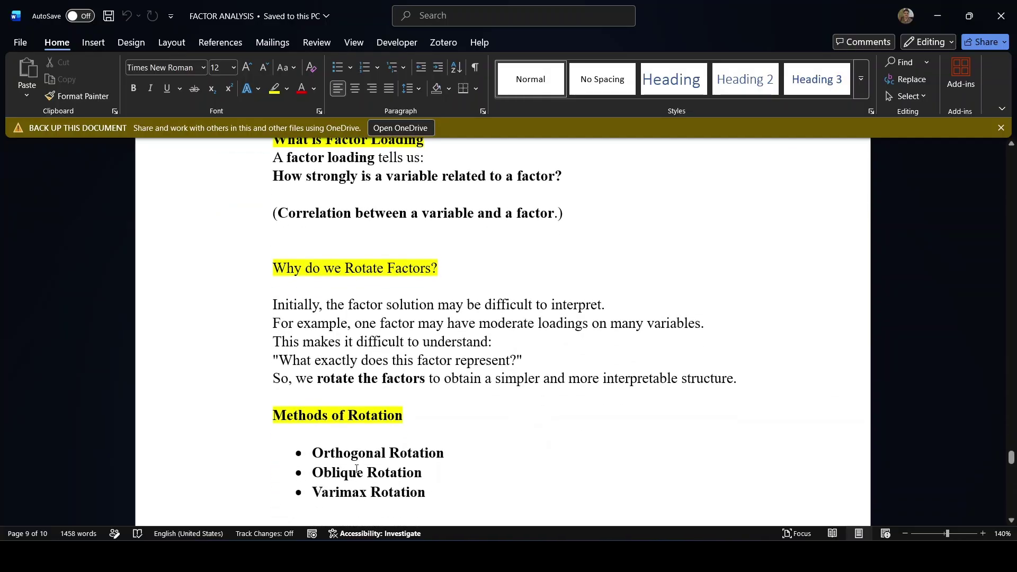
scroll(468, 505, down, 3)
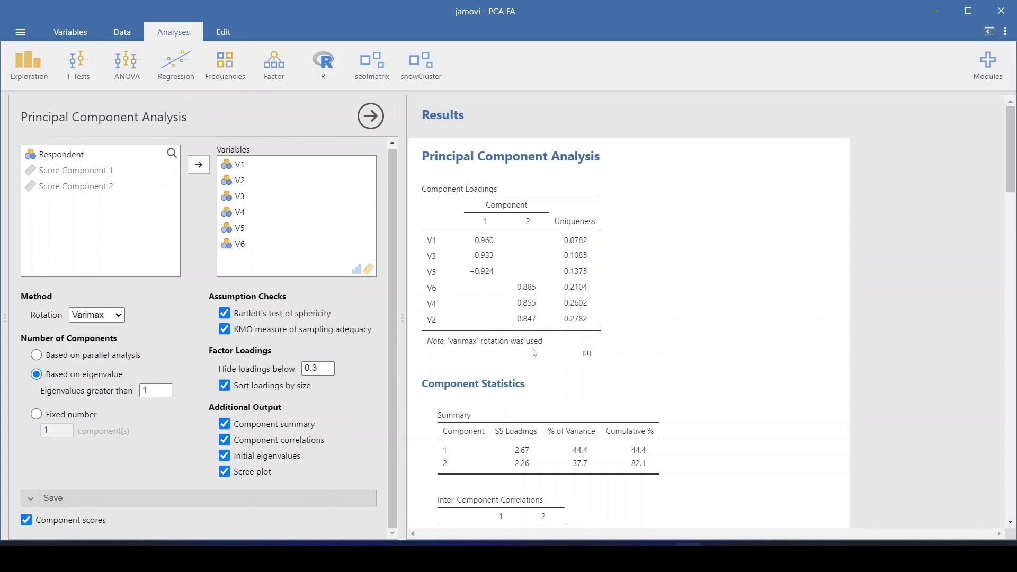
In jamovi, turn sorting of the component loadings by size off and back on to compare the variable order
click(230, 387)
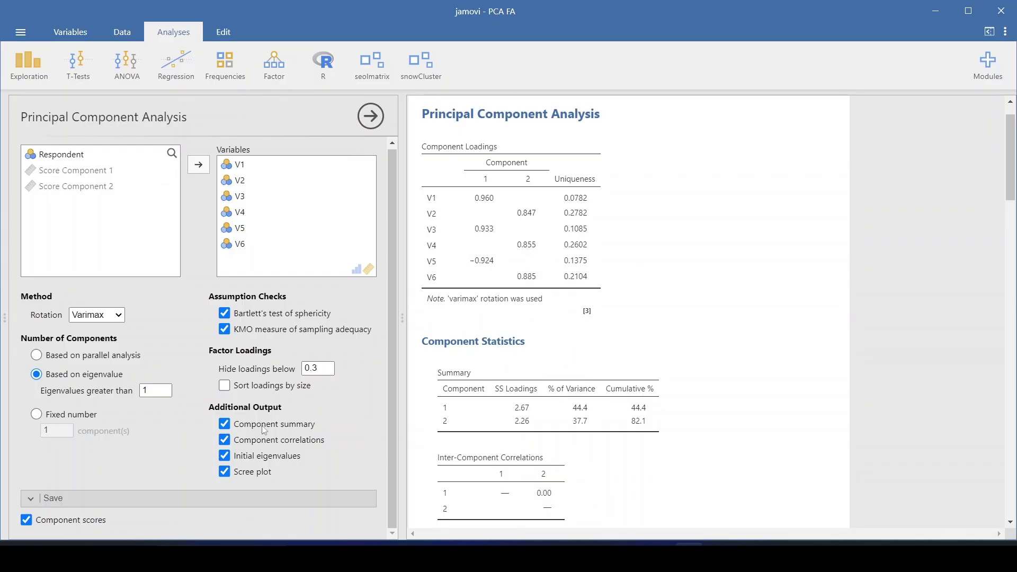
click(231, 391)
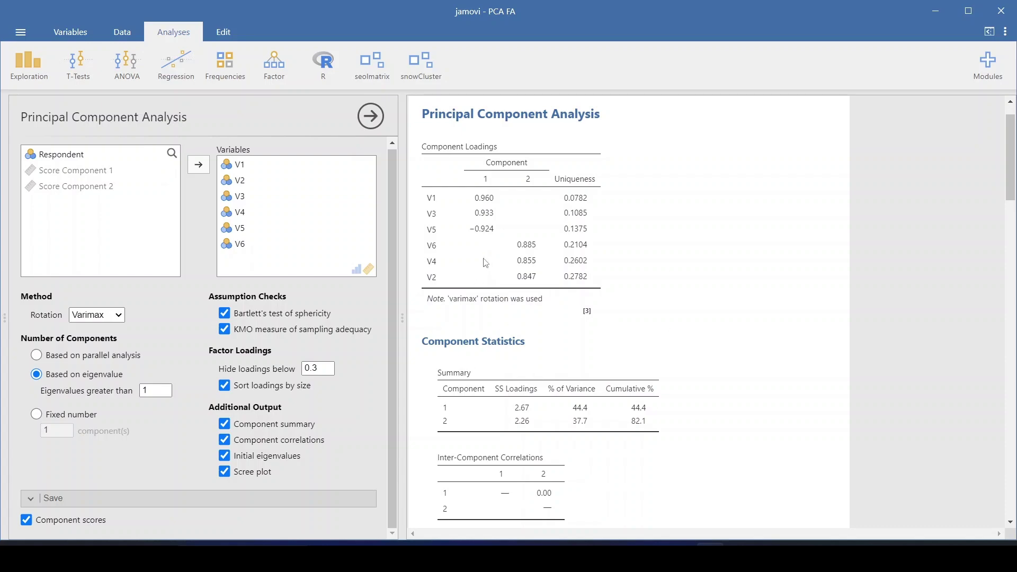
Switch to Word and review the toothpaste example, matching the six questions to the Health Benefits and Social/Appearance Benefits factors
click(738, 556)
scroll(625, 341, up, 15)
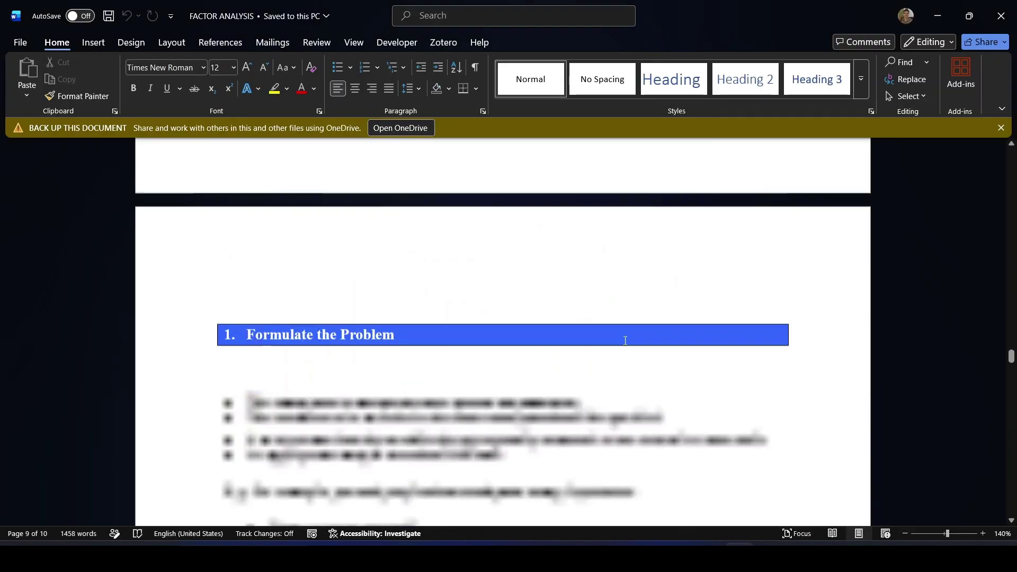
scroll(625, 340, up, 5)
scroll(625, 341, down, 10)
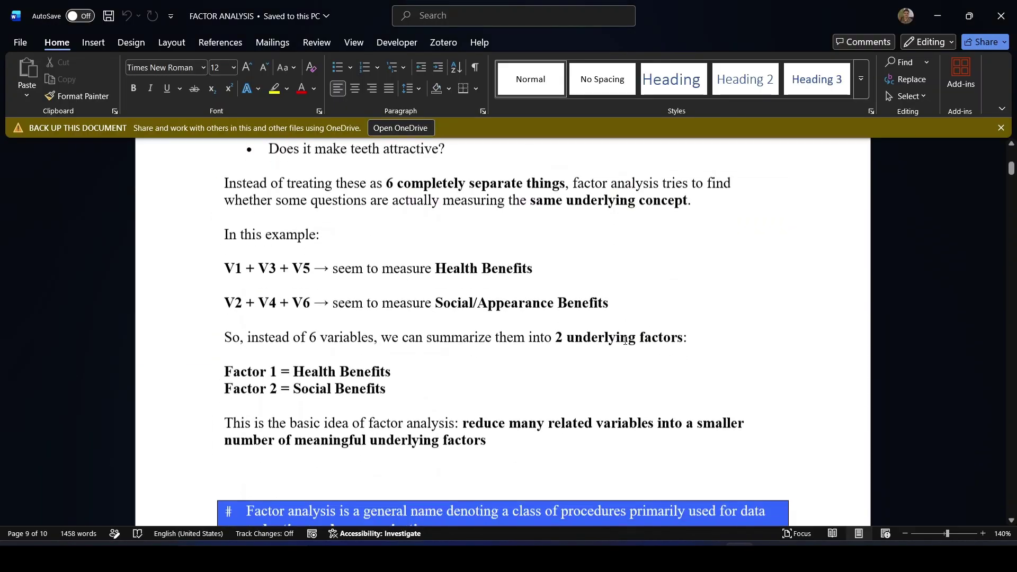
scroll(582, 371, up, 2)
ctrl+scroll(550, 397, down, 1)
scroll(549, 398, up, 3)
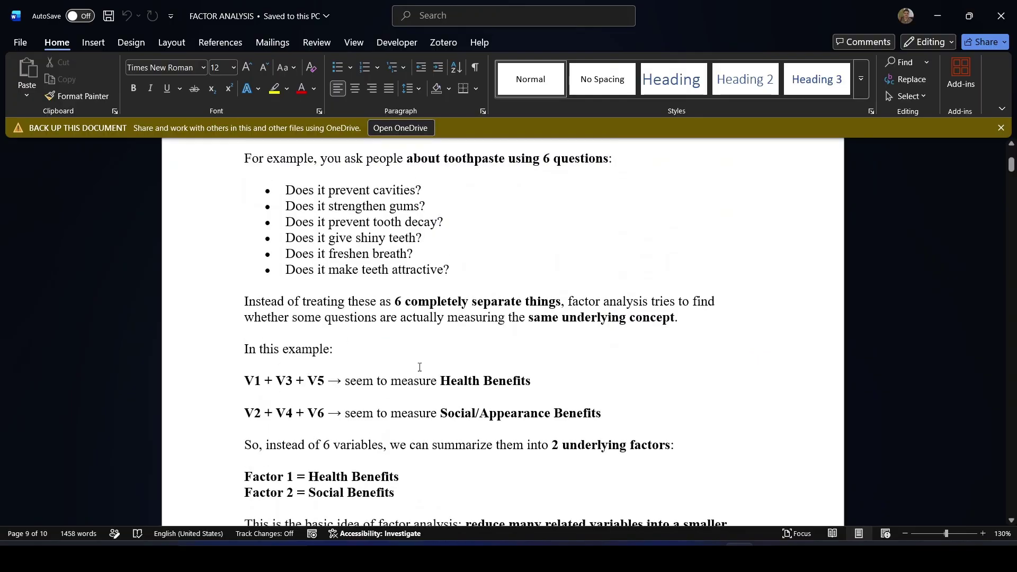
drag(448, 414, 576, 424)
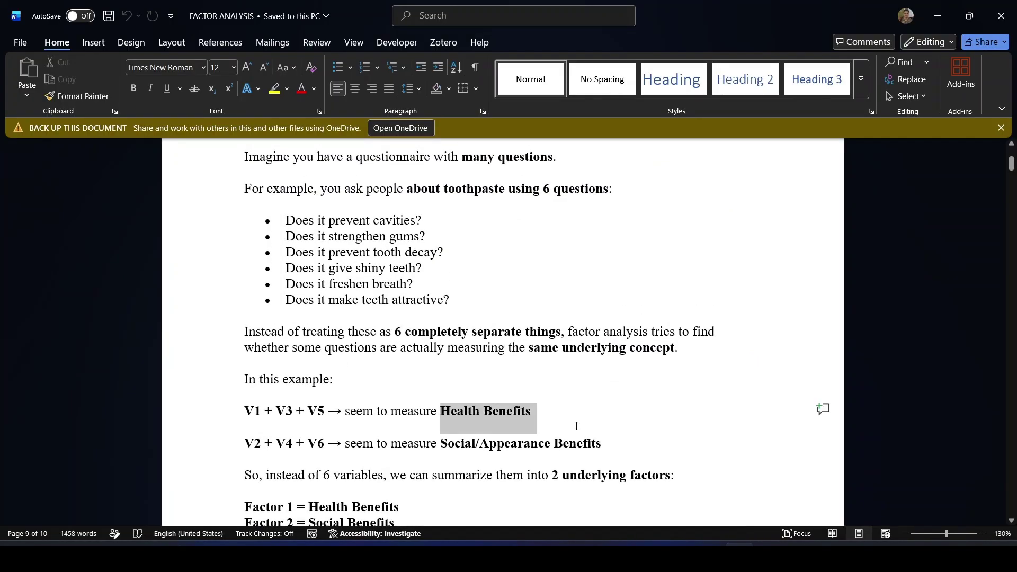
click(576, 428)
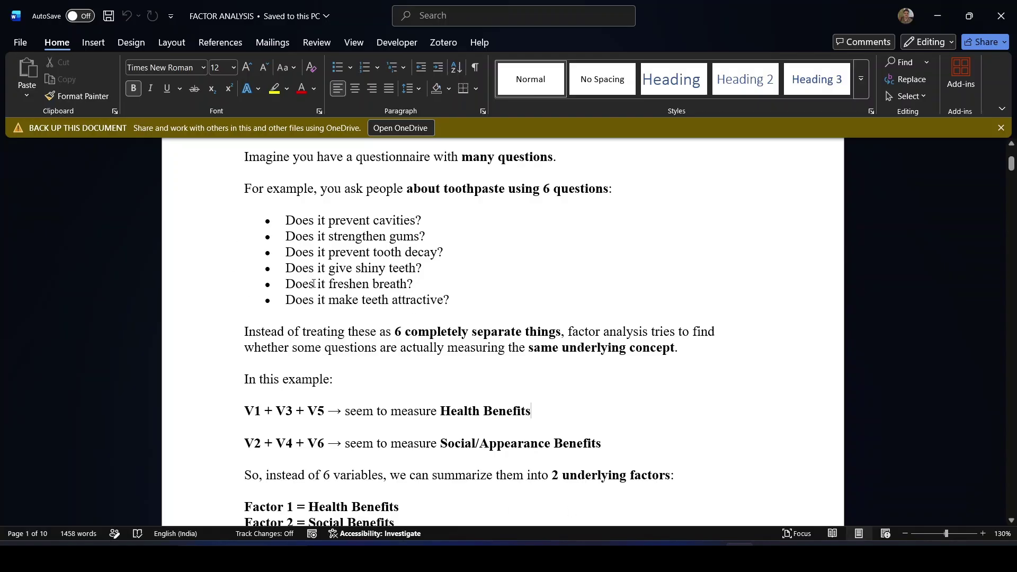
drag(330, 225, 511, 350)
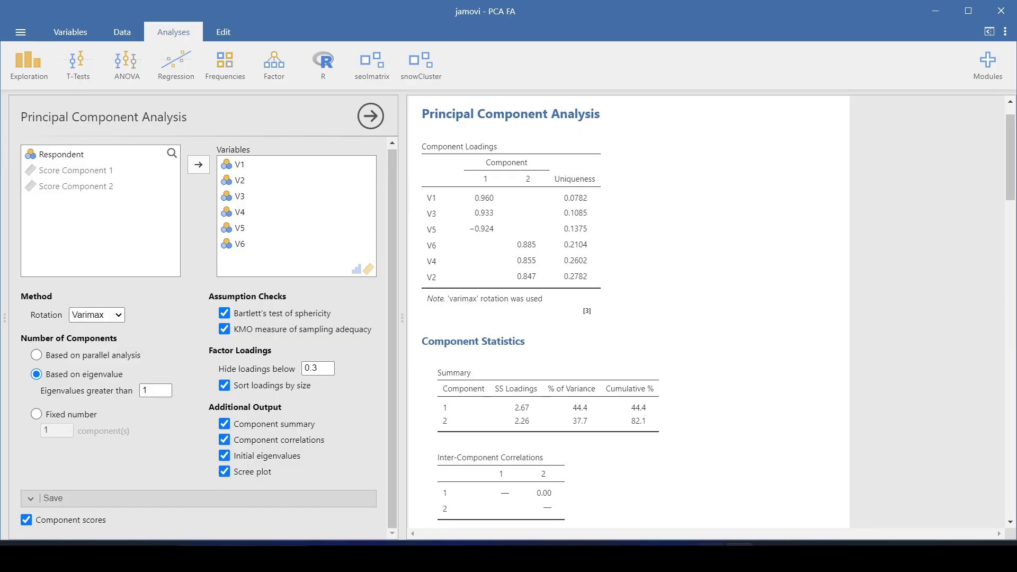
Examine the component loadings, component summary and inter-component correlations tables in the jamovi results
scroll(530, 288, up, 1)
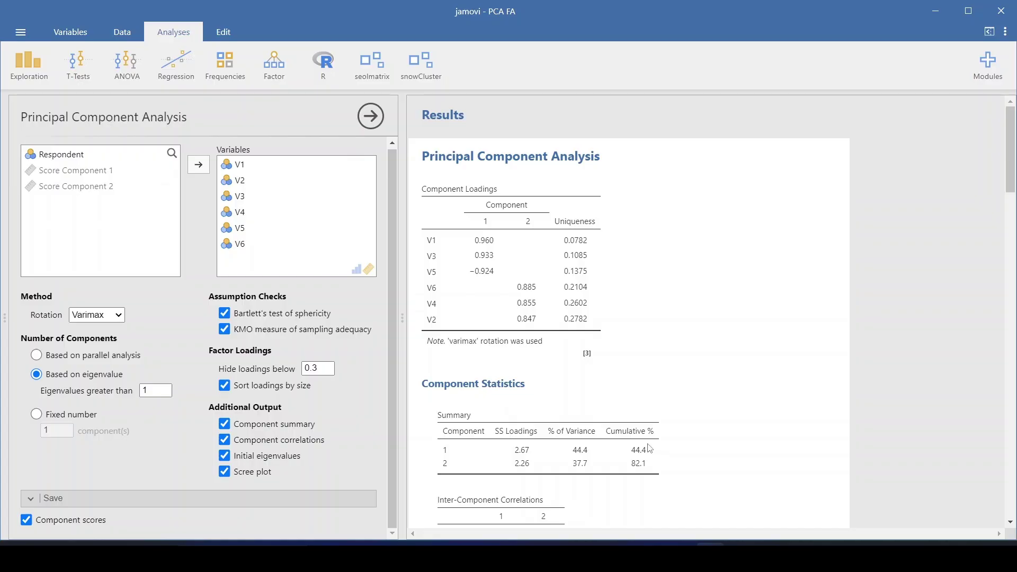
scroll(650, 449, down, 1)
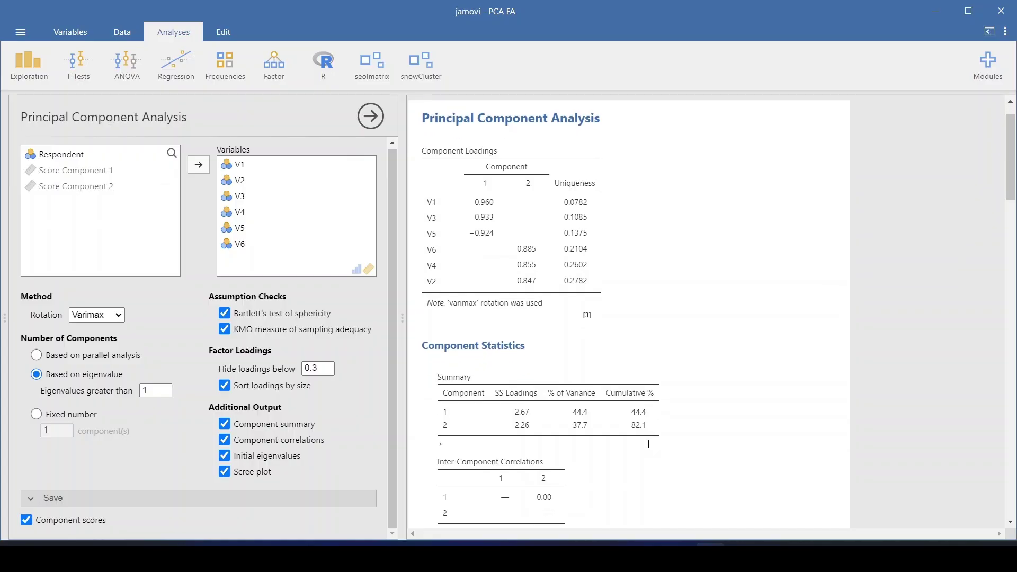
scroll(649, 446, down, 1)
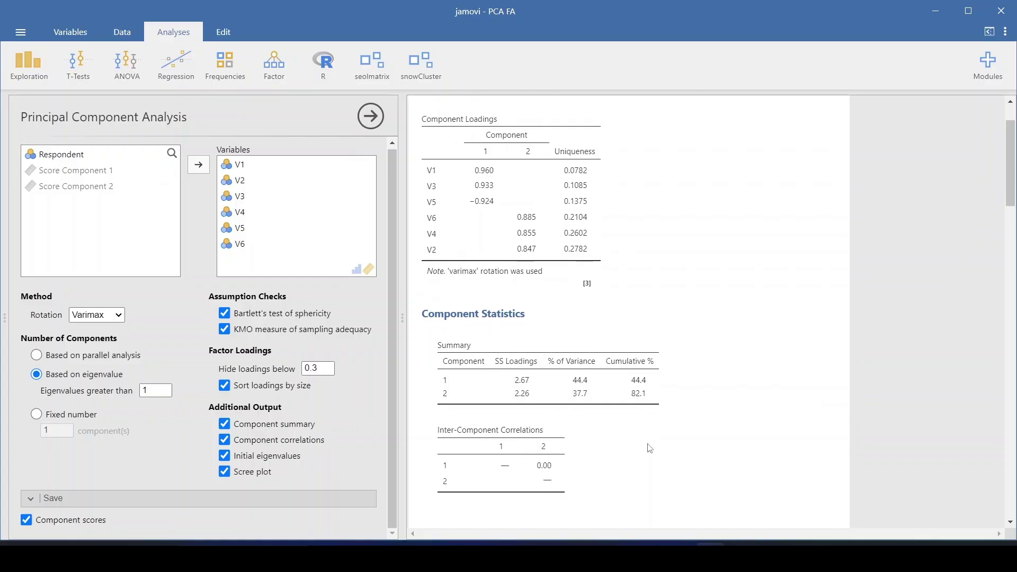
scroll(650, 449, down, 7)
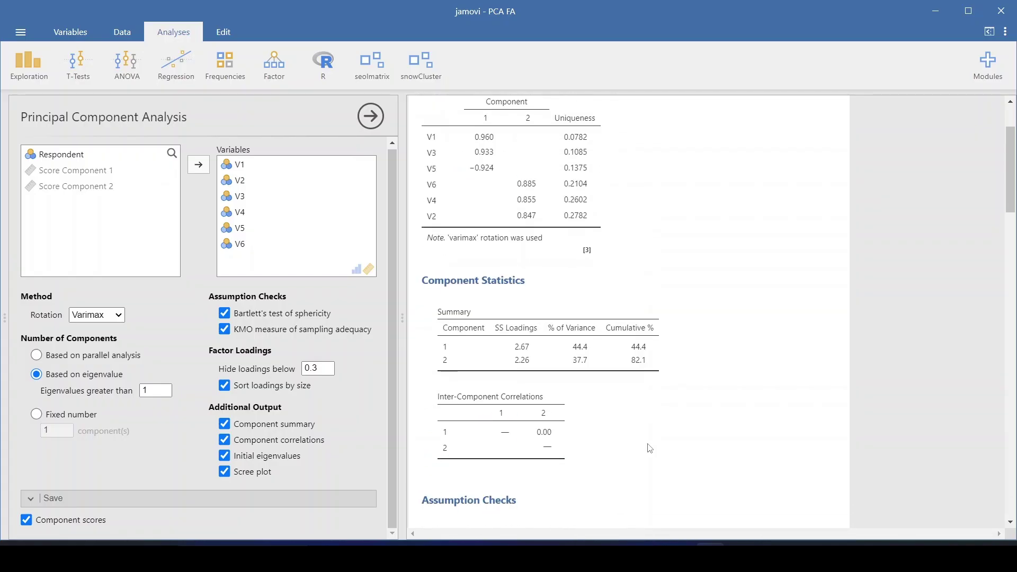
scroll(651, 448, up, 9)
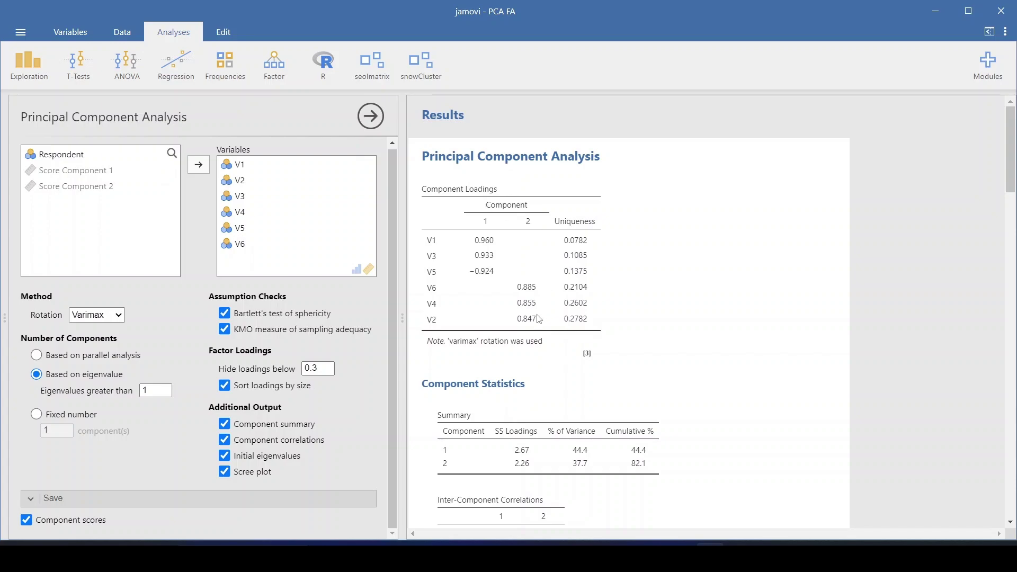
Look over the remaining jamovi results, including the eigenvalues and scree plot, and return to the component loadings table
scroll(539, 319, down, 15)
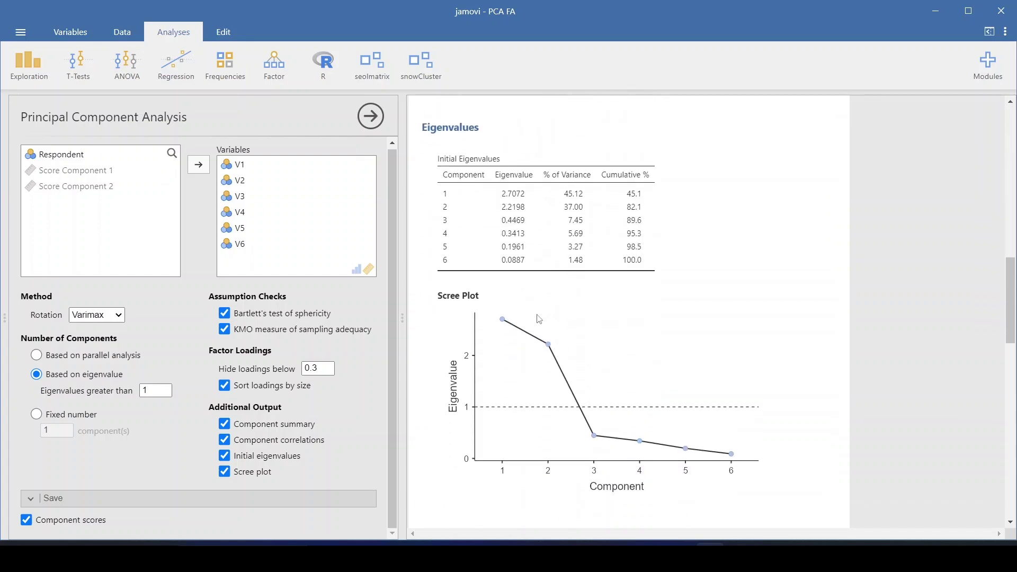
scroll(538, 317, up, 2)
scroll(538, 318, down, 6)
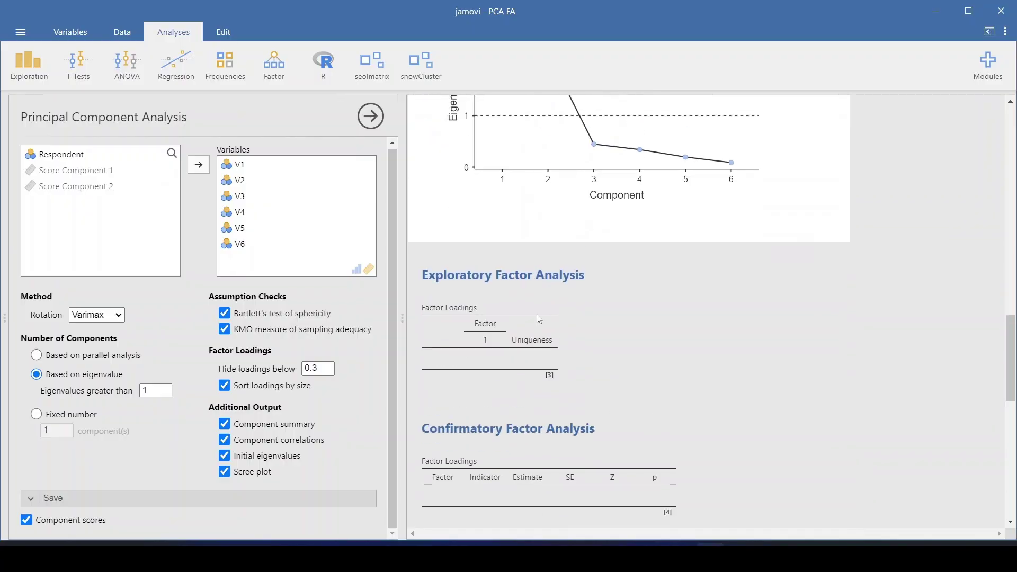
scroll(538, 318, up, 17)
scroll(538, 316, up, 3)
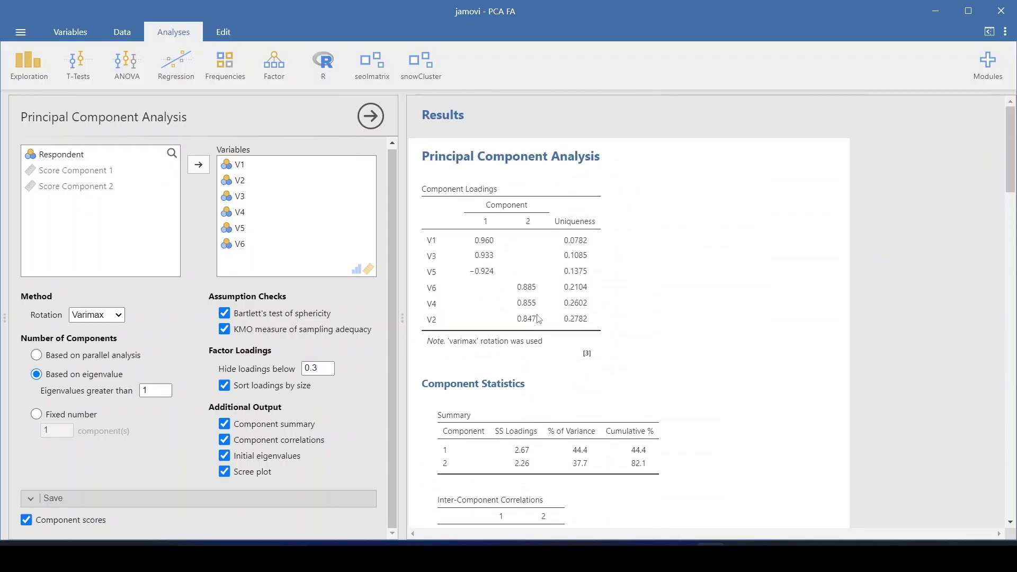